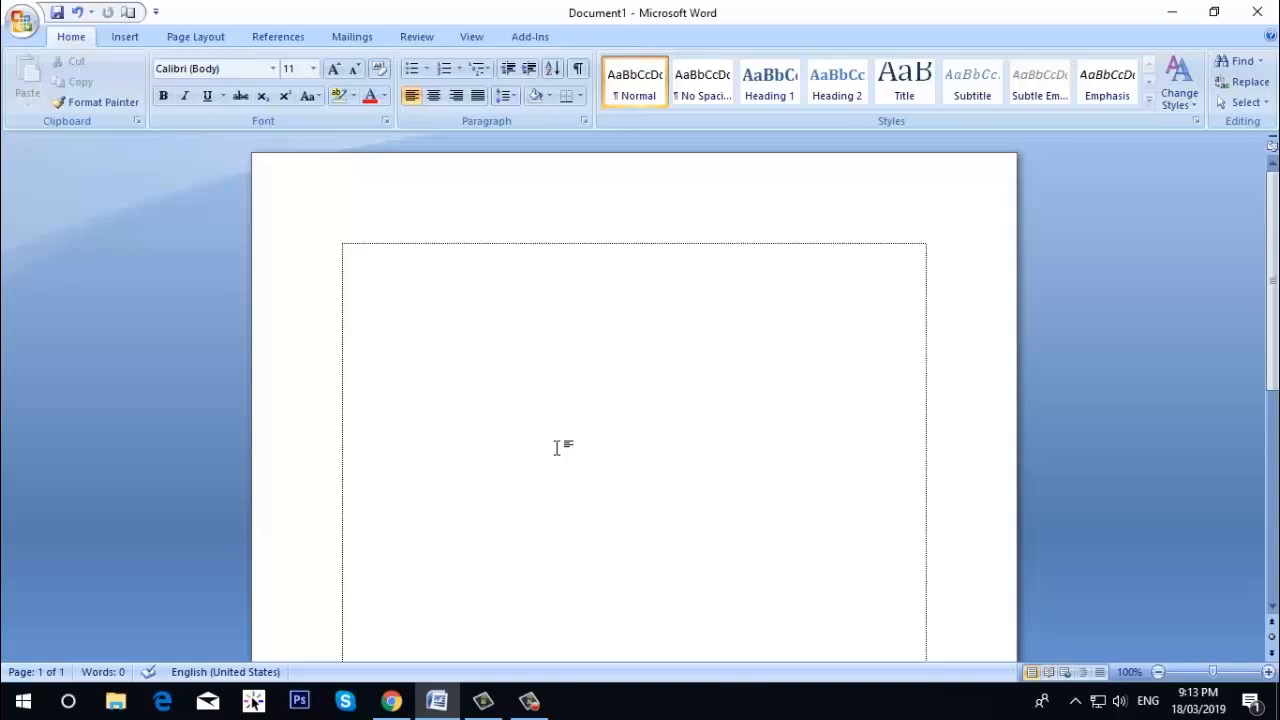
- Insert a table with four columns and four rows at the start of the document
{"action": "left_click", "coordinate": [118, 41]}
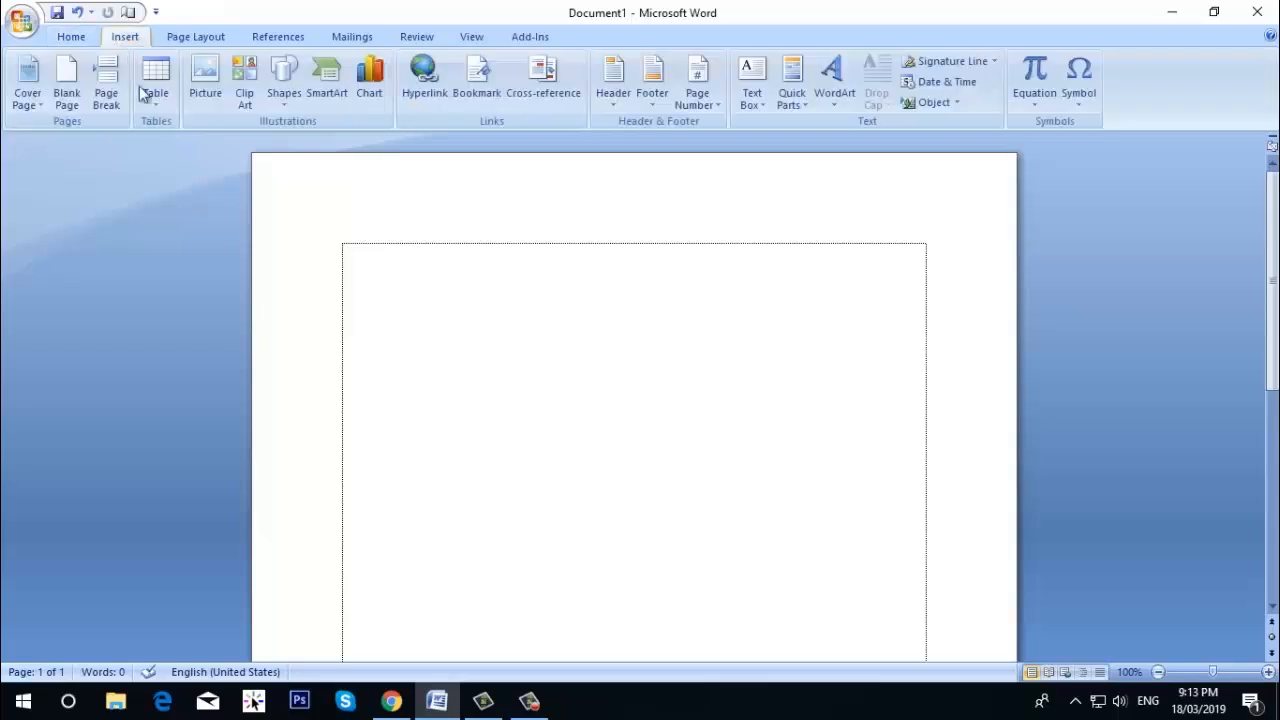
{"action": "left_click", "coordinate": [152, 104]}
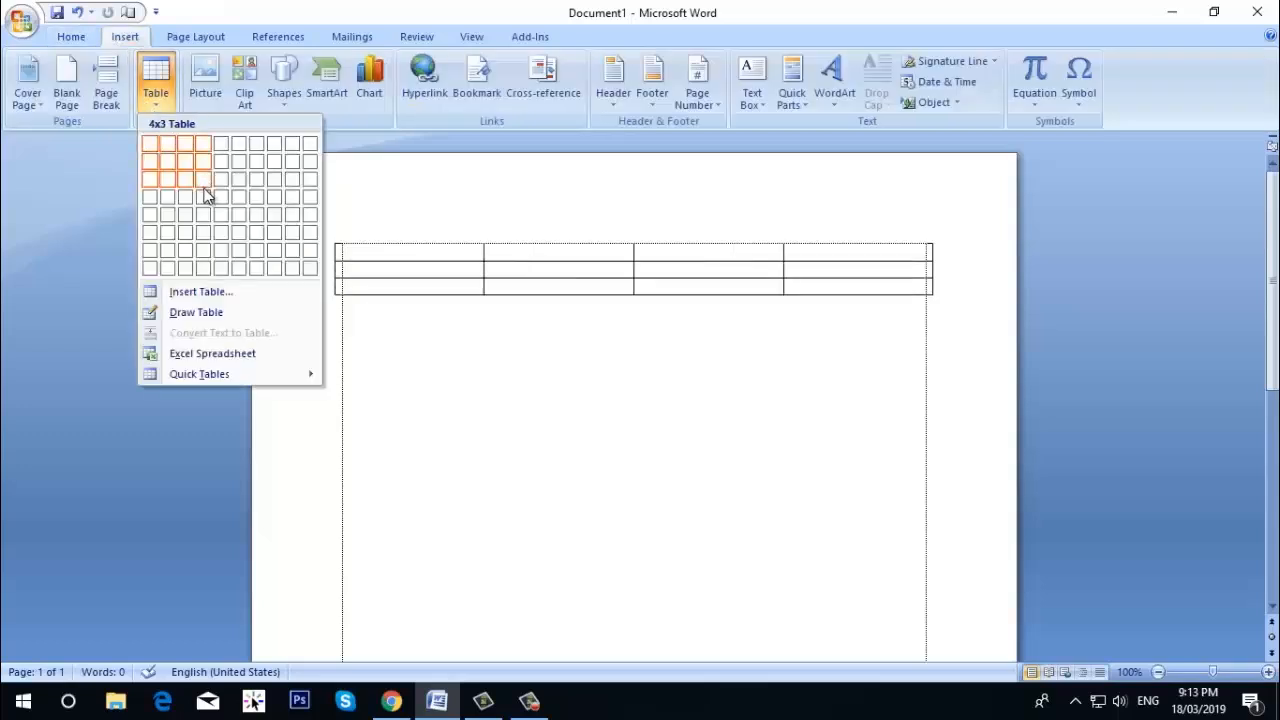
{"action": "left_click", "coordinate": [205, 200]}
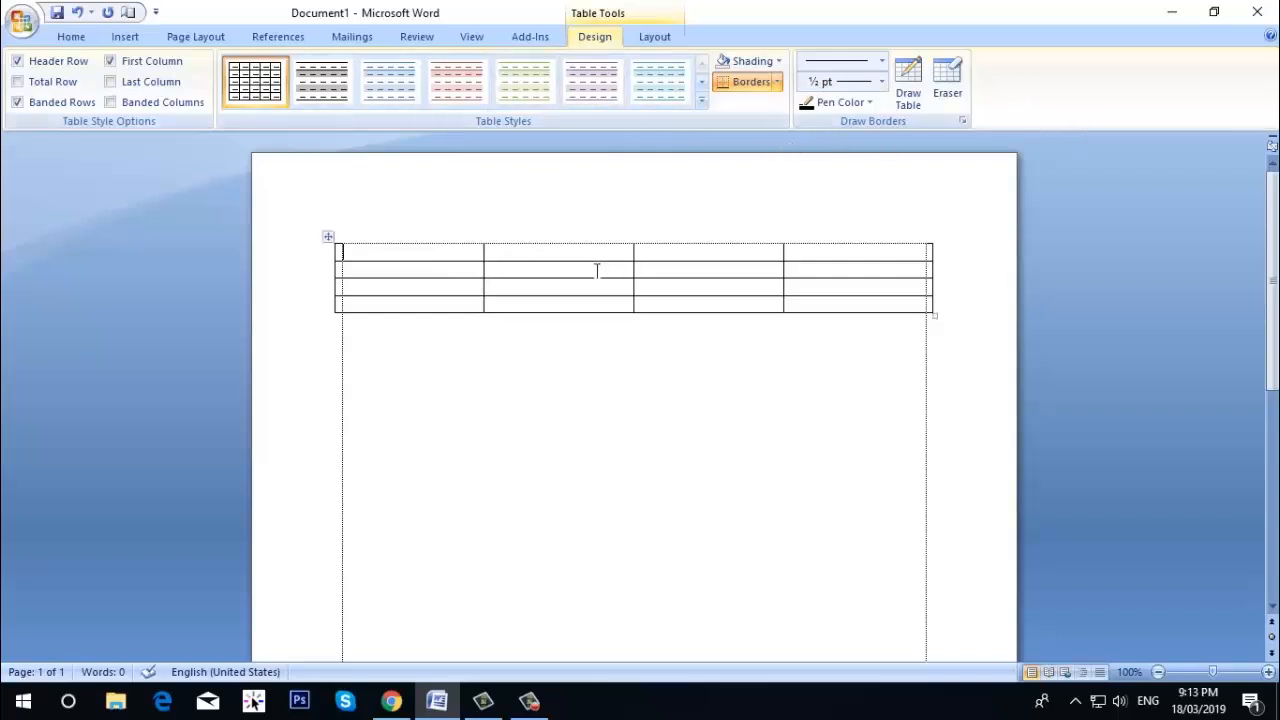
- Select the single table cell in the third column of the third row using the Select Cell command
{"action": "left_click", "coordinate": [656, 40]}
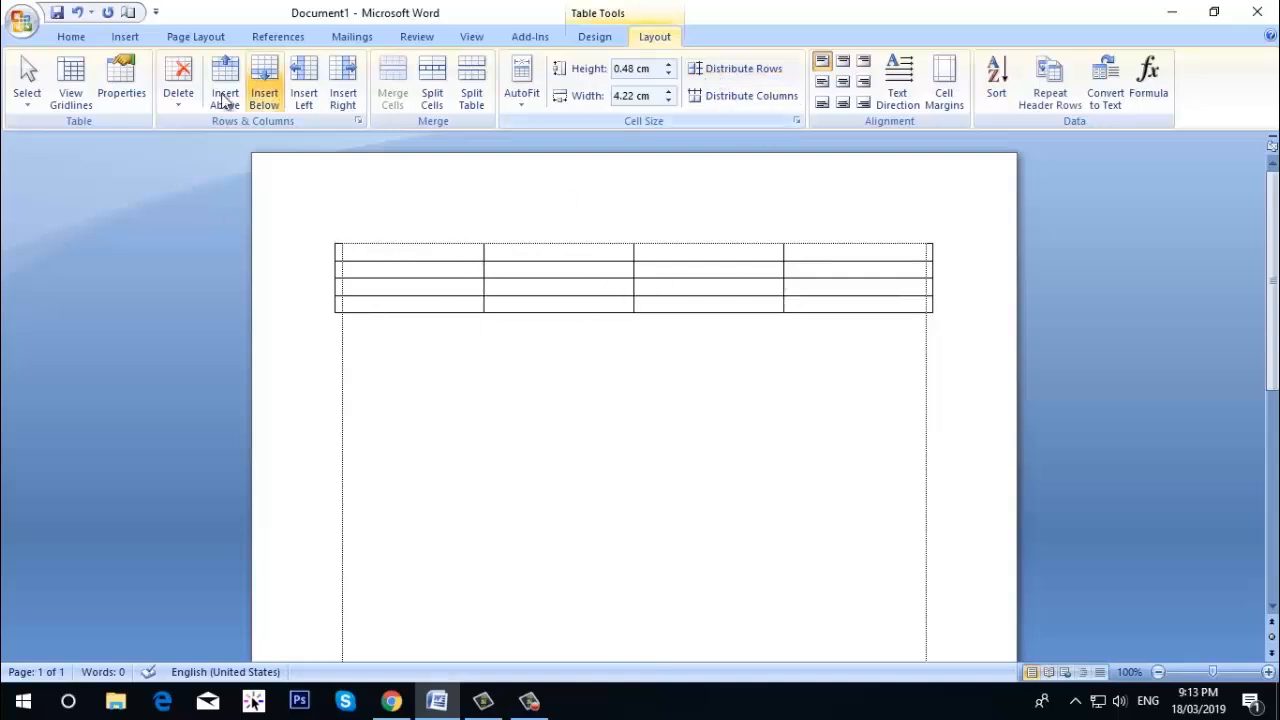
{"action": "left_click", "coordinate": [27, 110]}
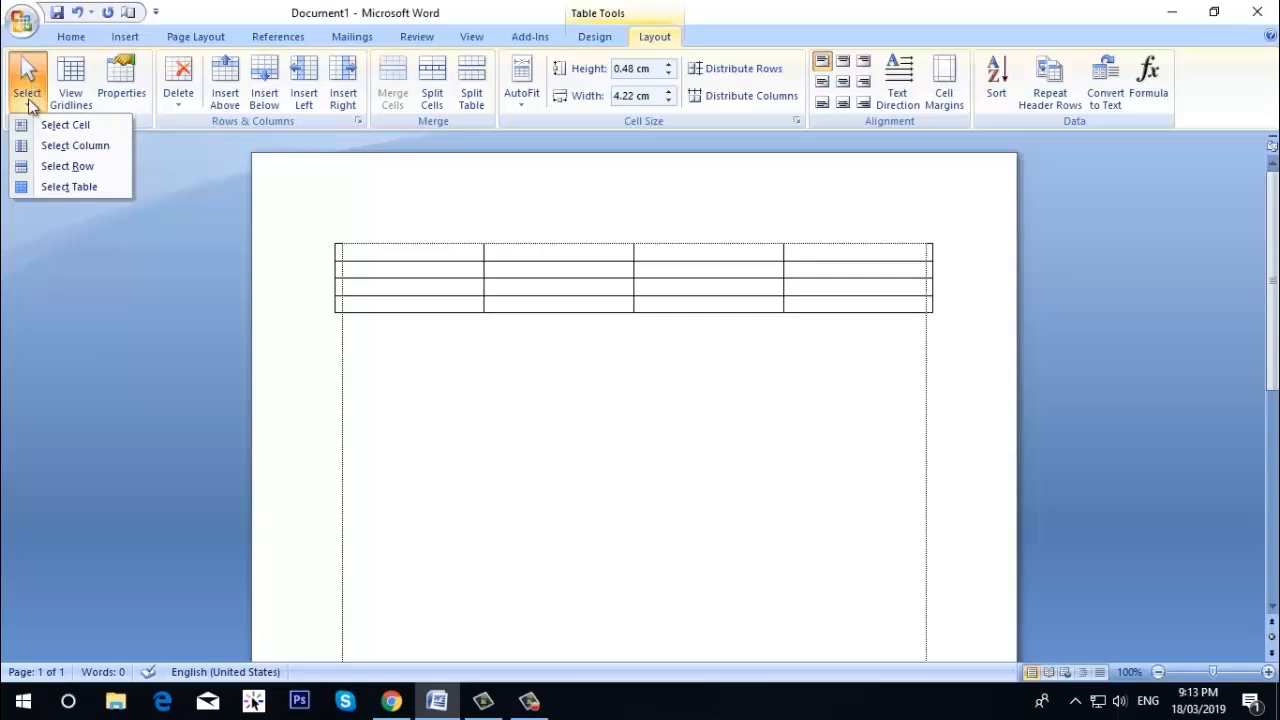
{"action": "left_click", "coordinate": [28, 100]}
{"action": "left_click", "coordinate": [28, 100]}
{"action": "left_click", "coordinate": [403, 252]}
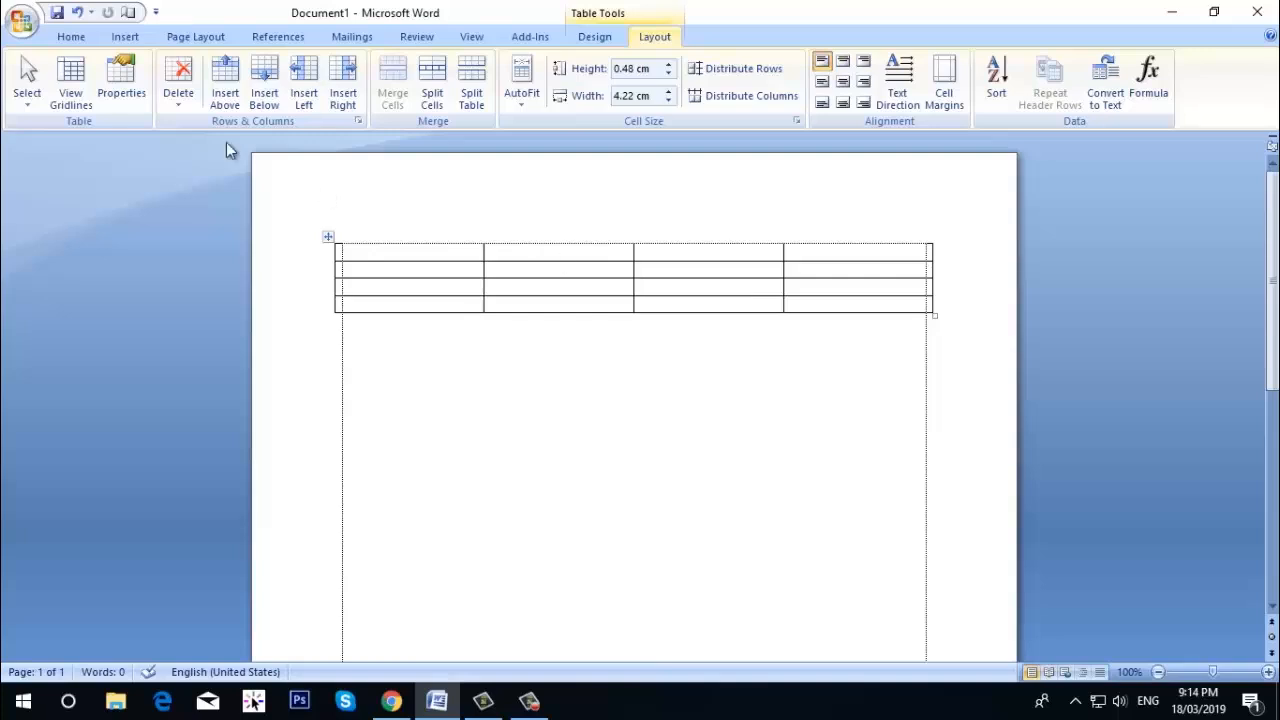
{"action": "left_click", "coordinate": [27, 90]}
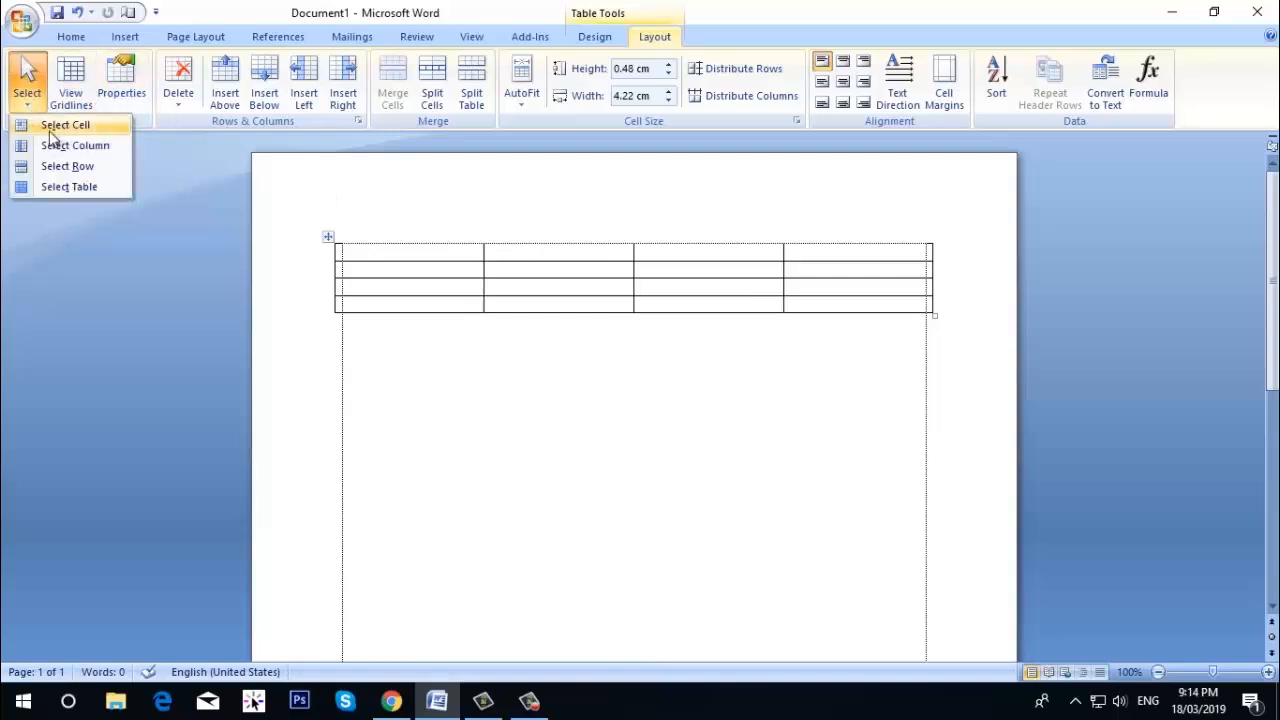
{"action": "left_click", "coordinate": [57, 128]}
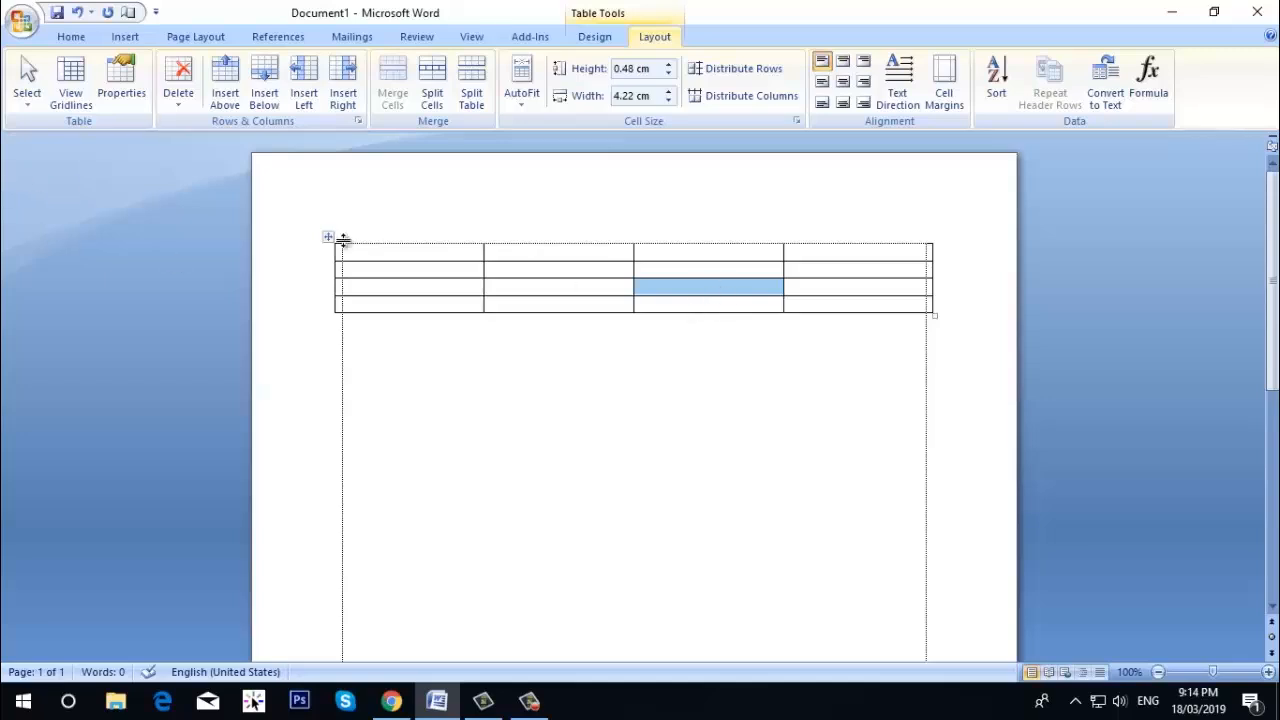
- Select the table's third column with the Select Column command, and reselect it directly across its cells
{"action": "left_click", "coordinate": [747, 291]}
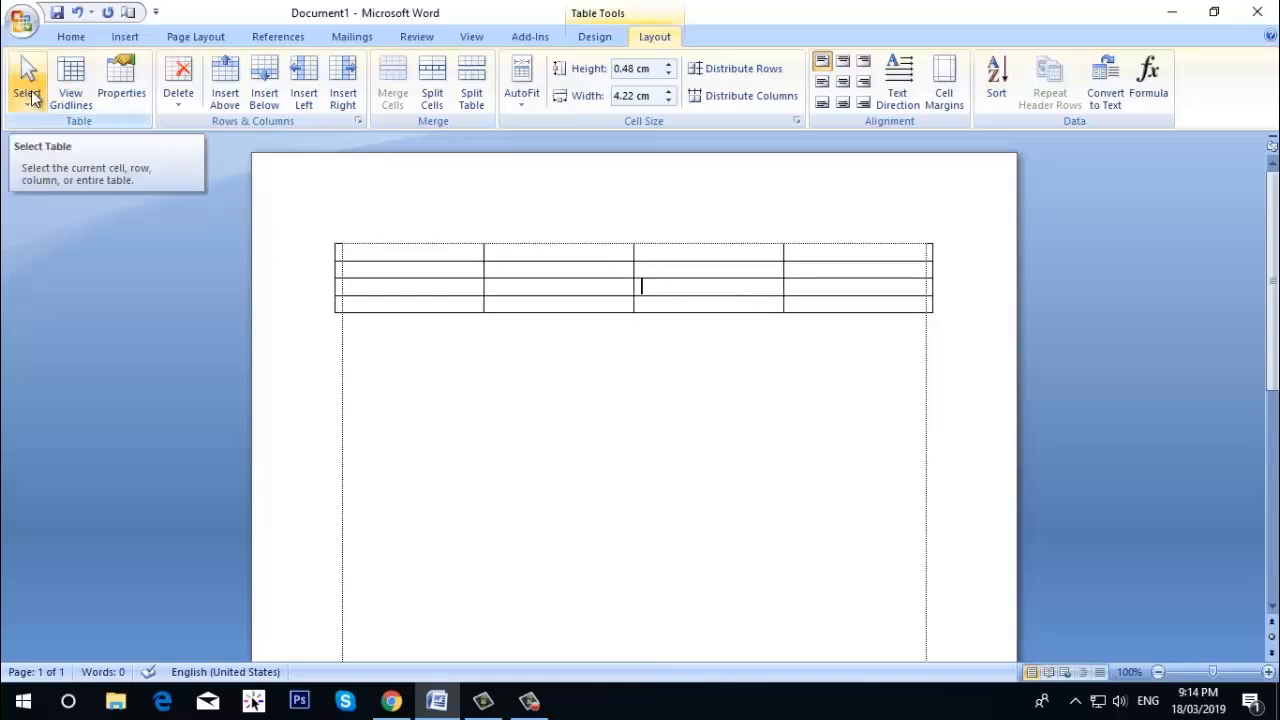
{"action": "left_click", "coordinate": [30, 95]}
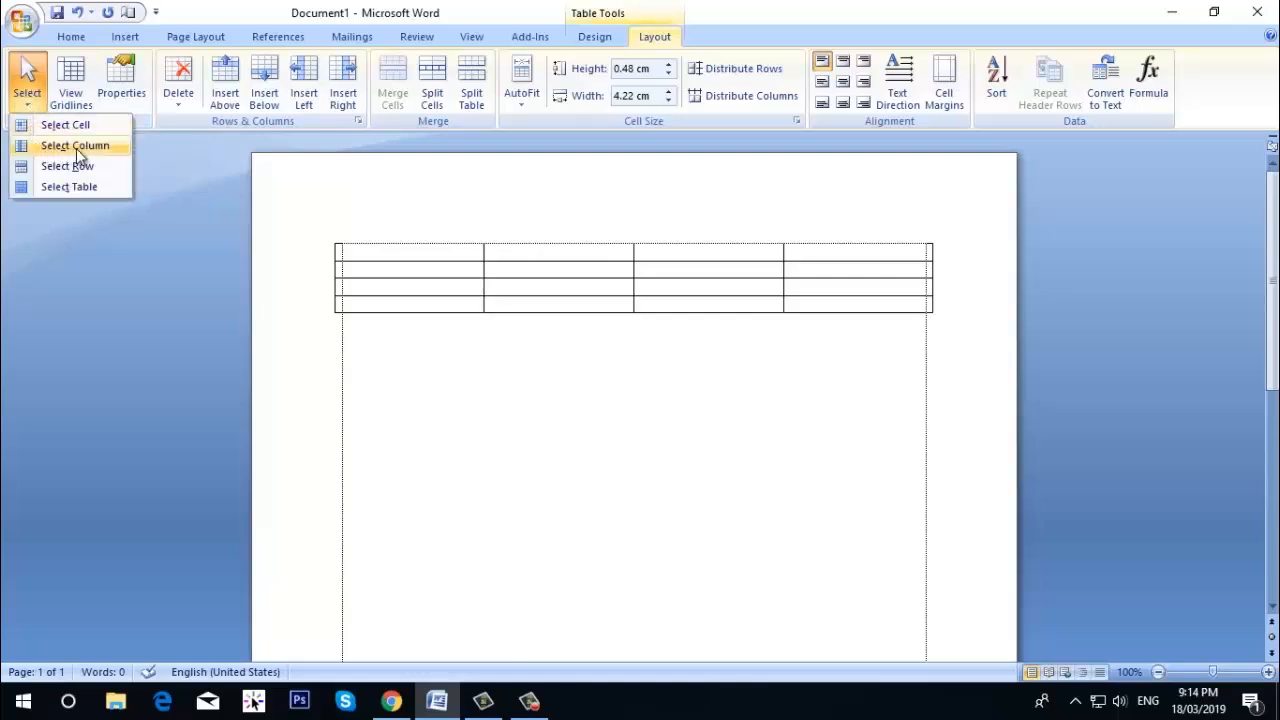
{"action": "left_click", "coordinate": [732, 291]}
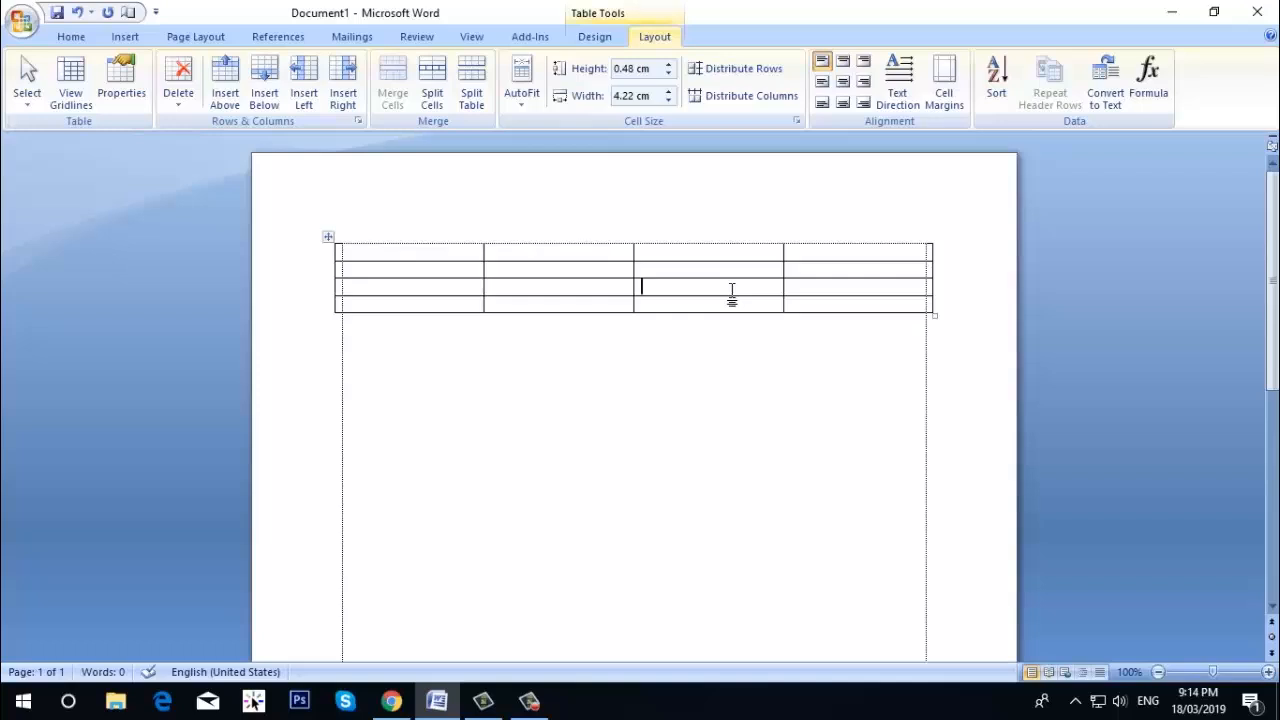
{"action": "left_click", "coordinate": [26, 100]}
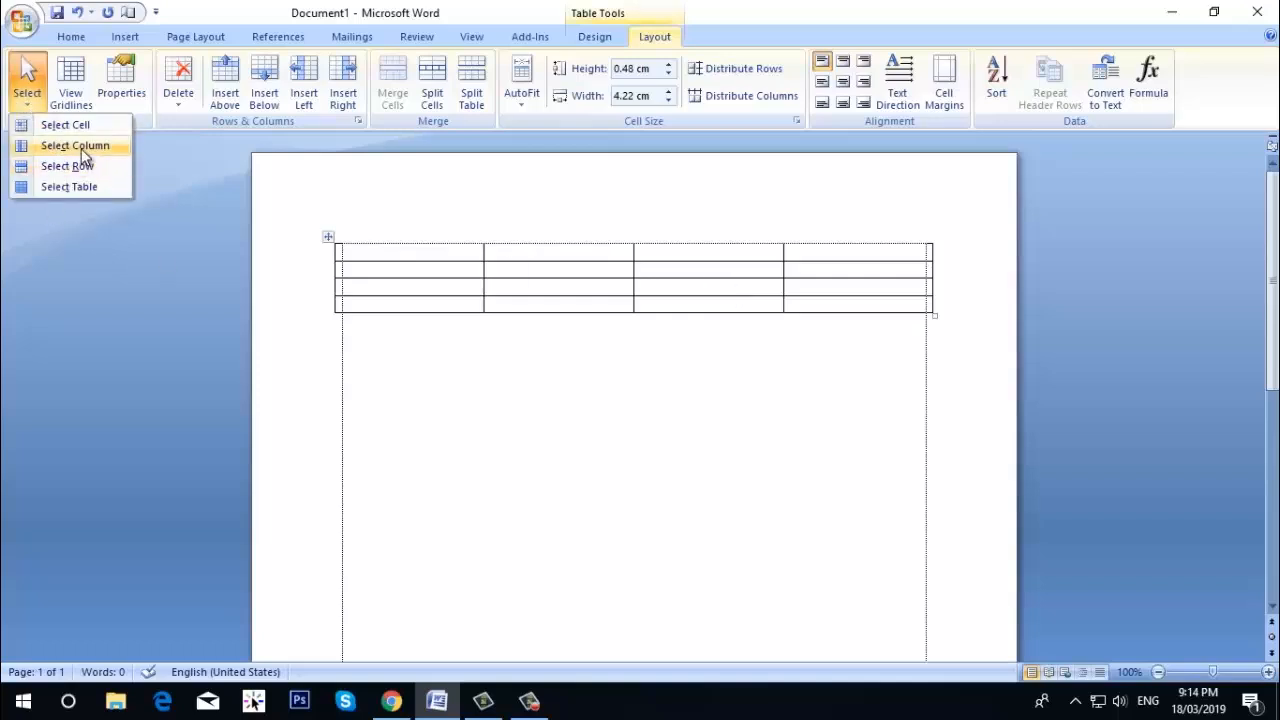
{"action": "left_click", "coordinate": [83, 150]}
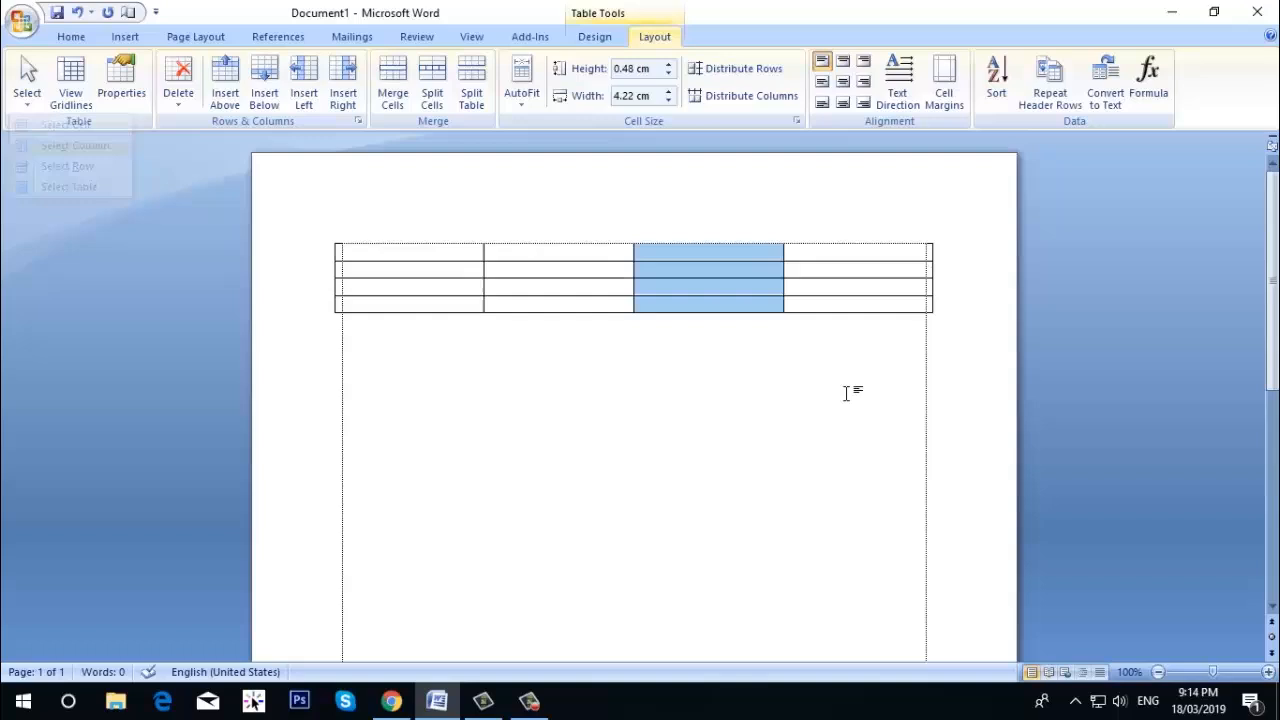
{"action": "left_click", "coordinate": [717, 265]}
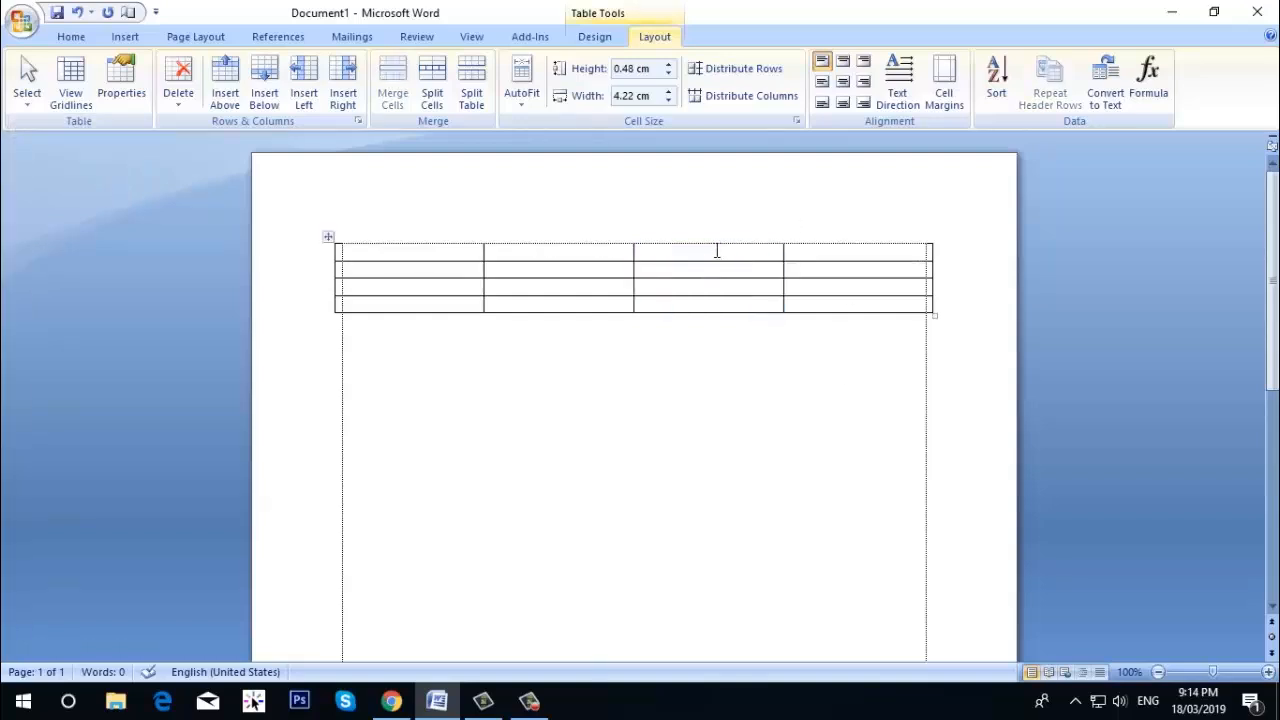
{"action": "left_click_drag", "start_coordinate": [717, 255], "coordinate": [716, 300]}
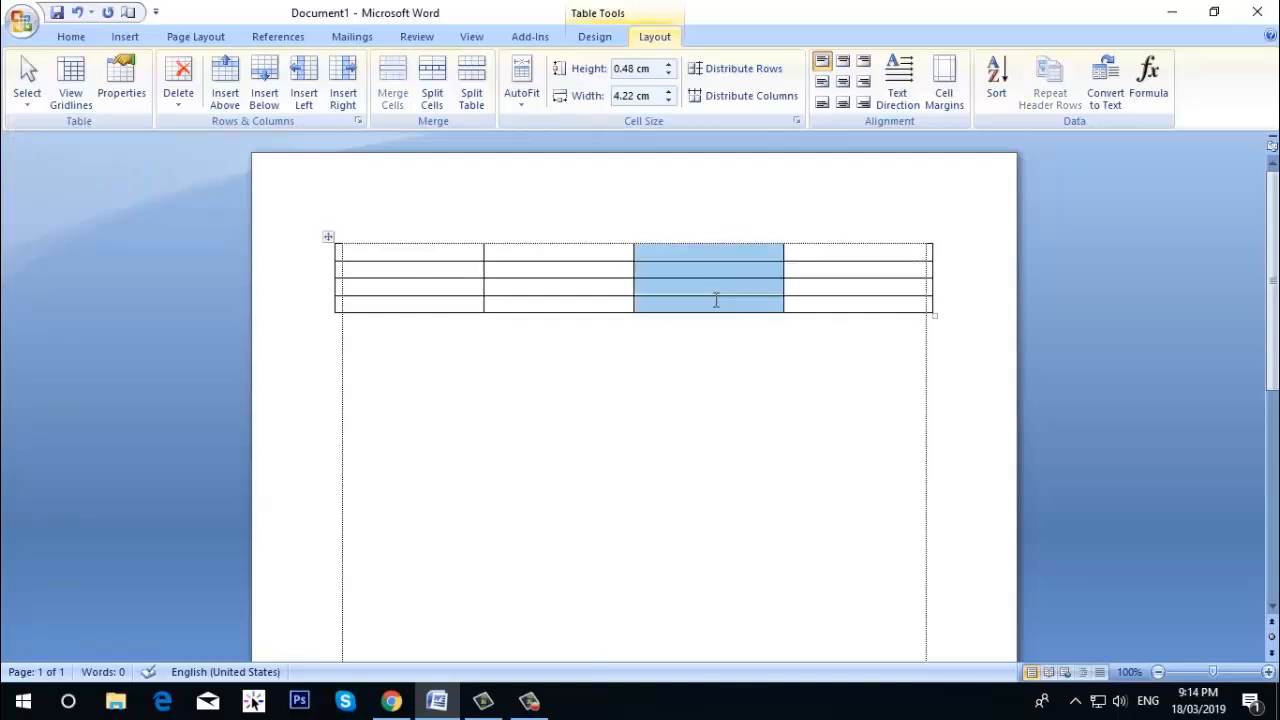
- Select the table's bottom row with the Select Row command, and reselect it directly across its cells
{"action": "left_click", "coordinate": [604, 303]}
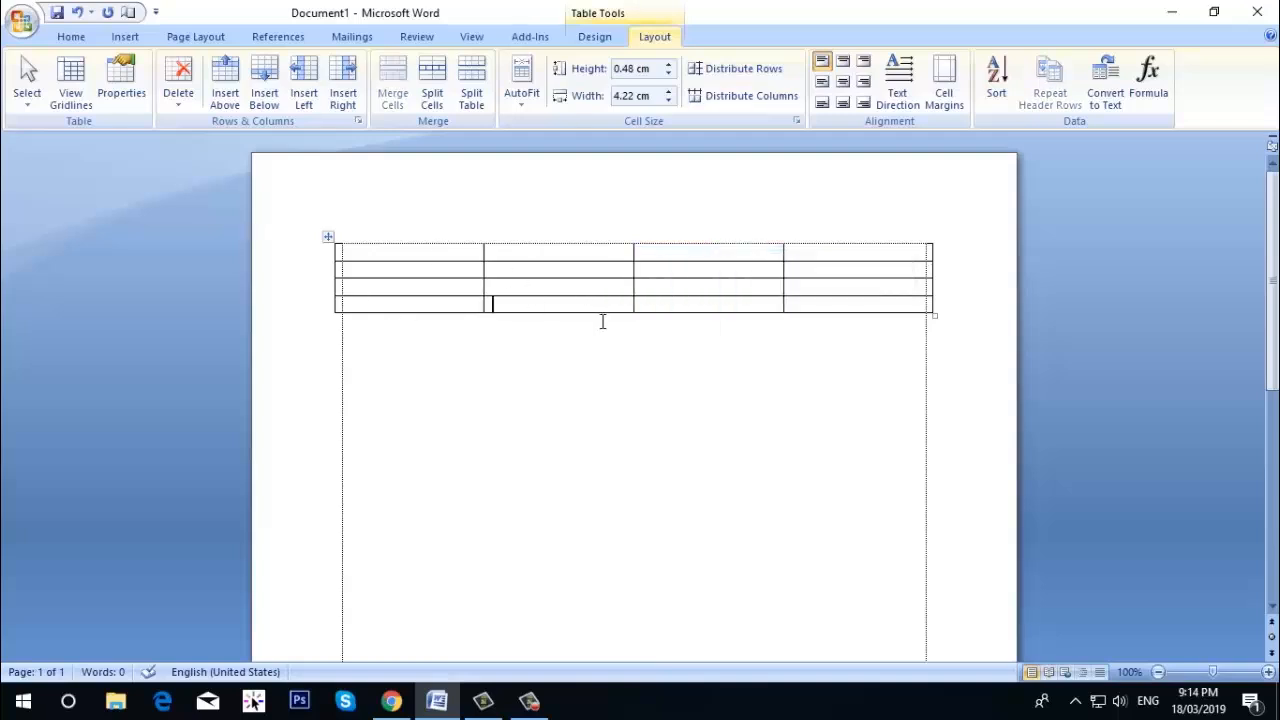
{"action": "left_click", "coordinate": [27, 85]}
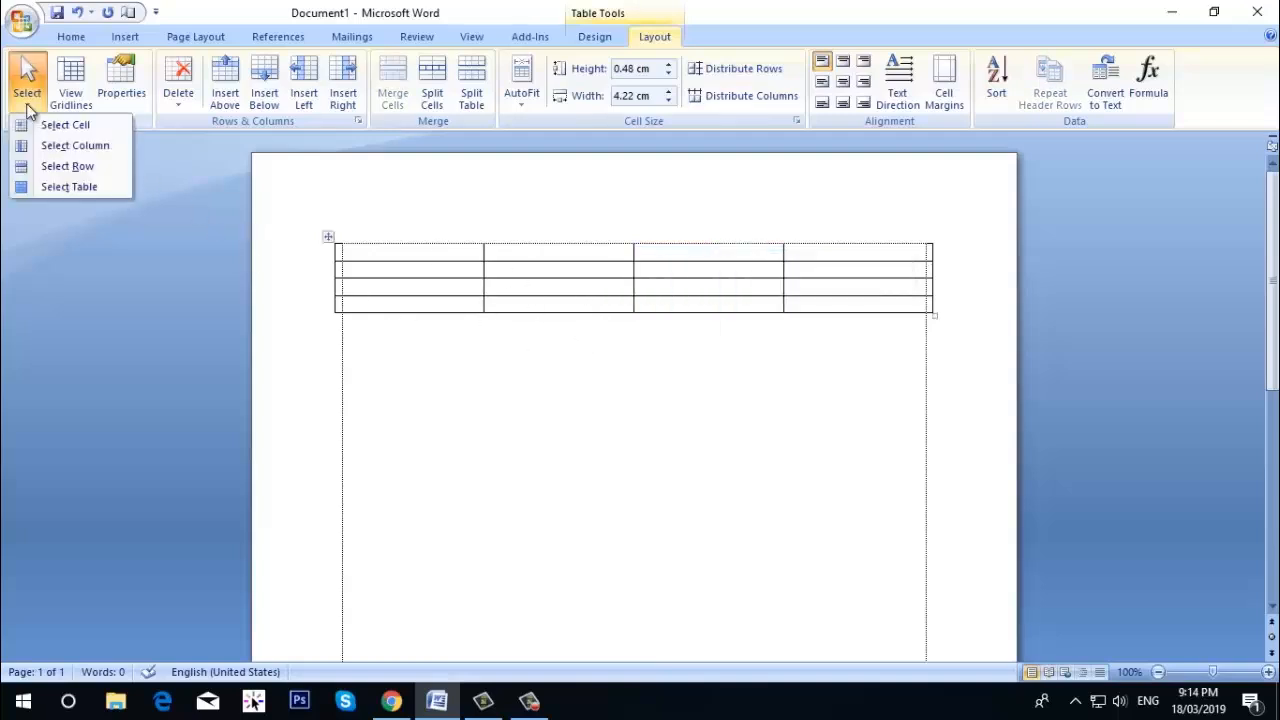
{"action": "left_click", "coordinate": [70, 166]}
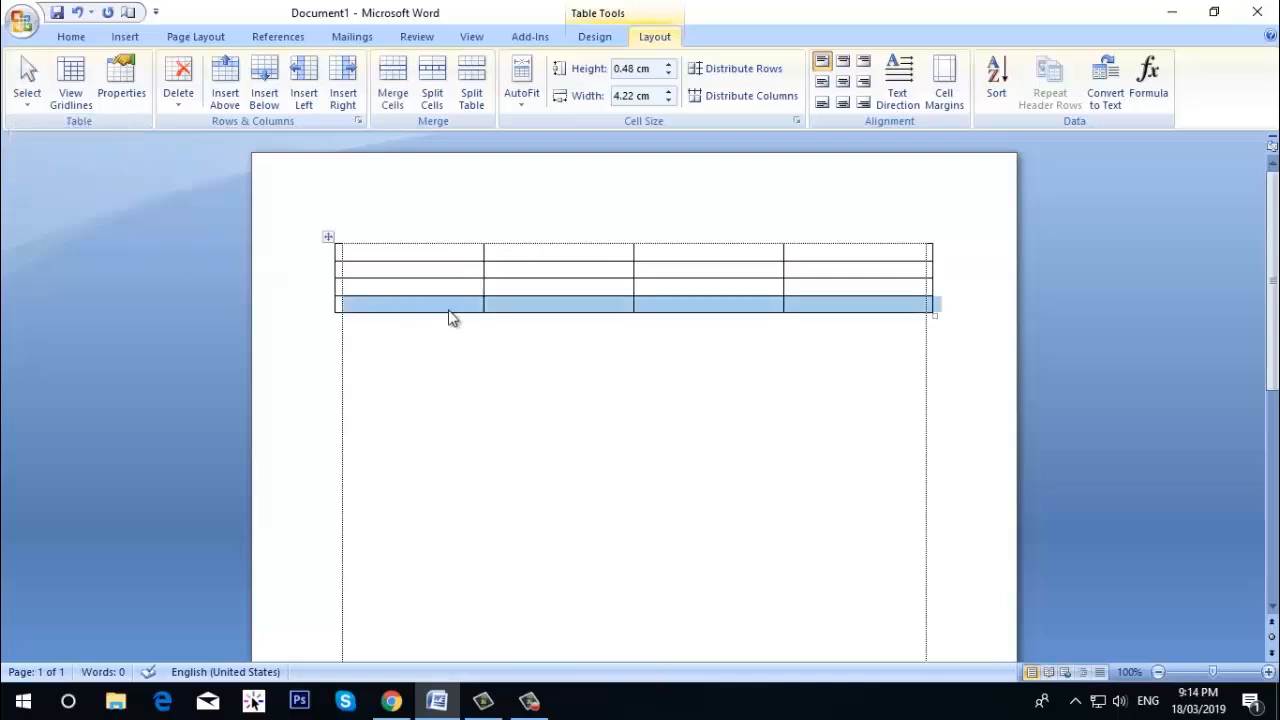
{"action": "left_click", "coordinate": [447, 306]}
{"action": "left_click_drag", "start_coordinate": [447, 306], "coordinate": [871, 309]}
- Select the entire table with the Select Table command, and reselect it using the table's own handle
{"action": "left_click", "coordinate": [581, 290]}
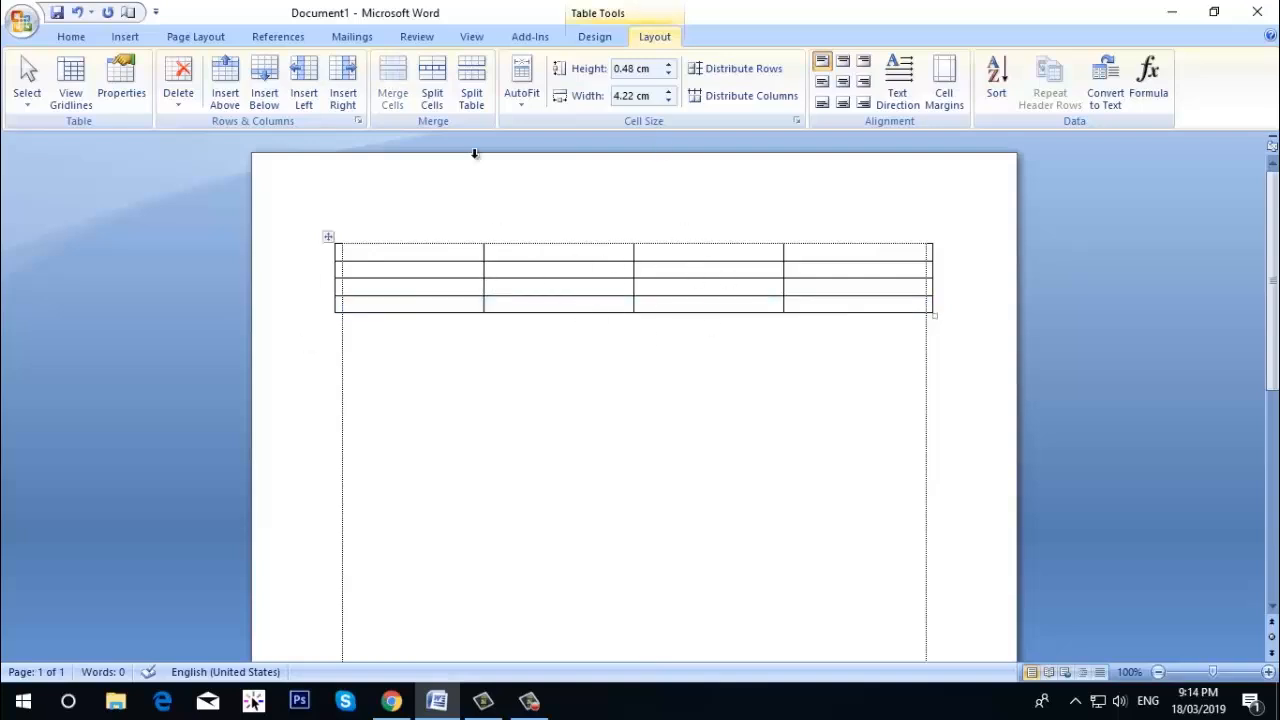
{"action": "left_click", "coordinate": [27, 88]}
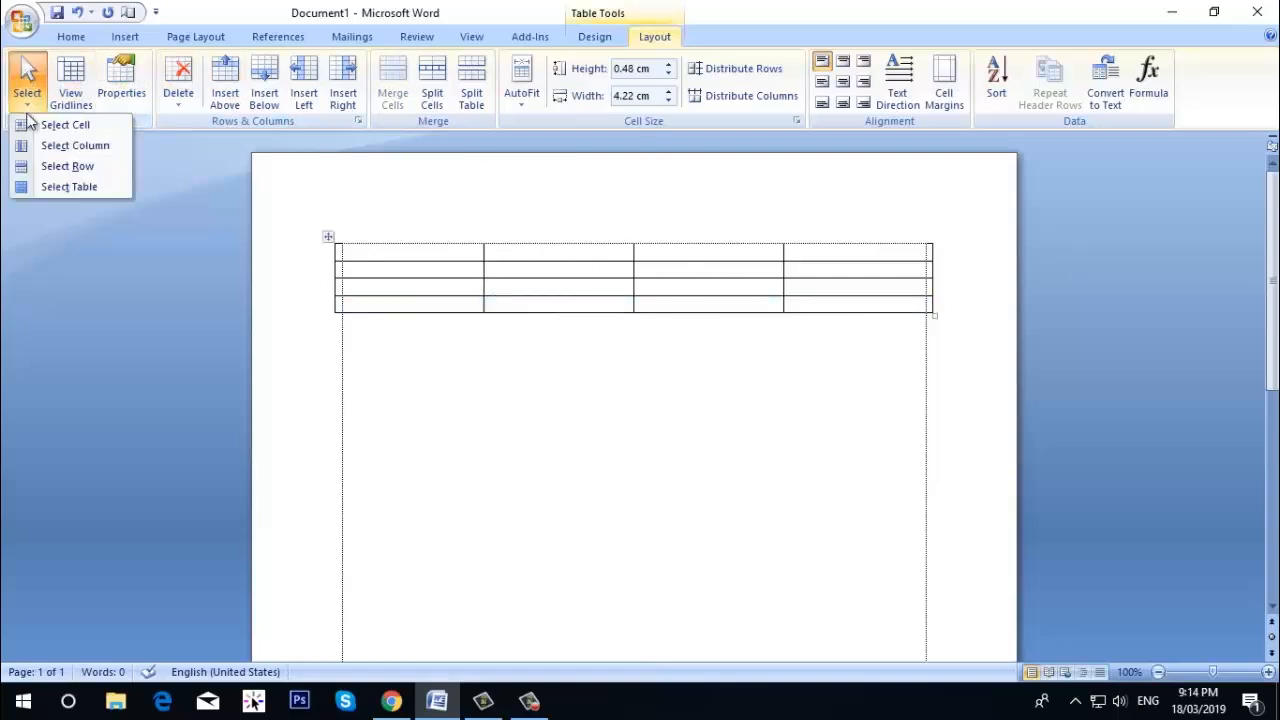
{"action": "left_click", "coordinate": [60, 188]}
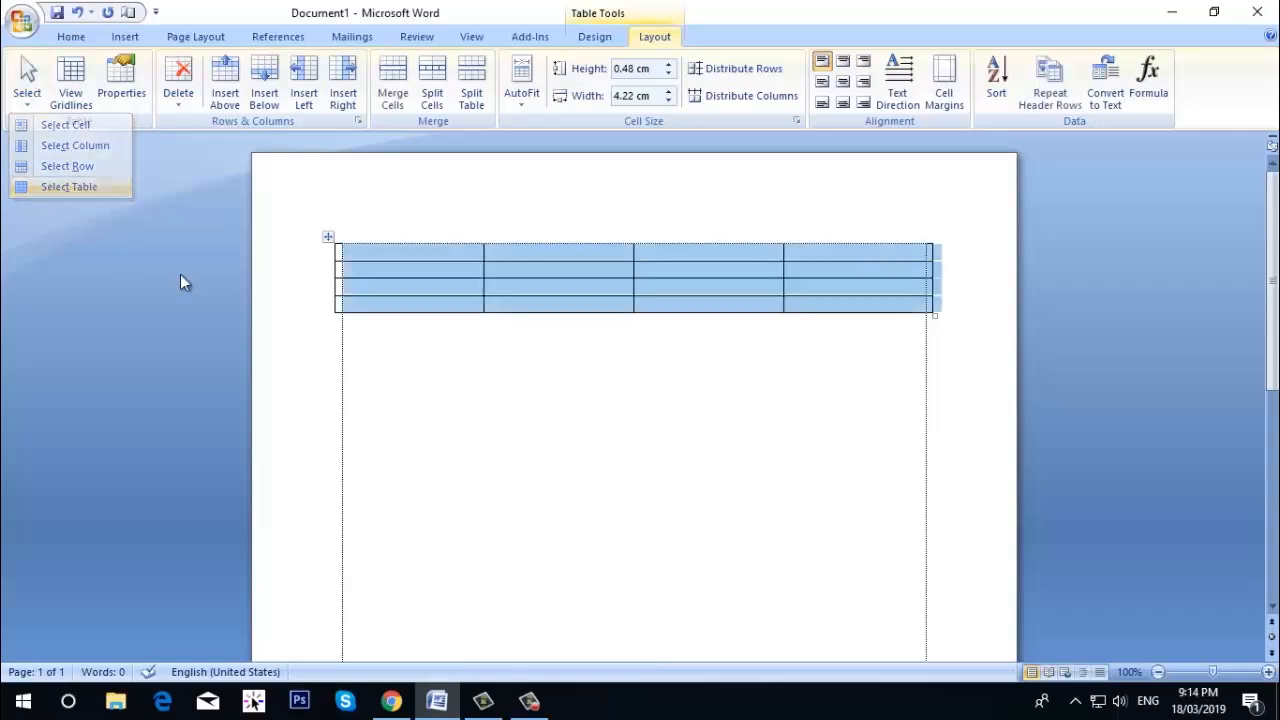
{"action": "left_click", "coordinate": [708, 289]}
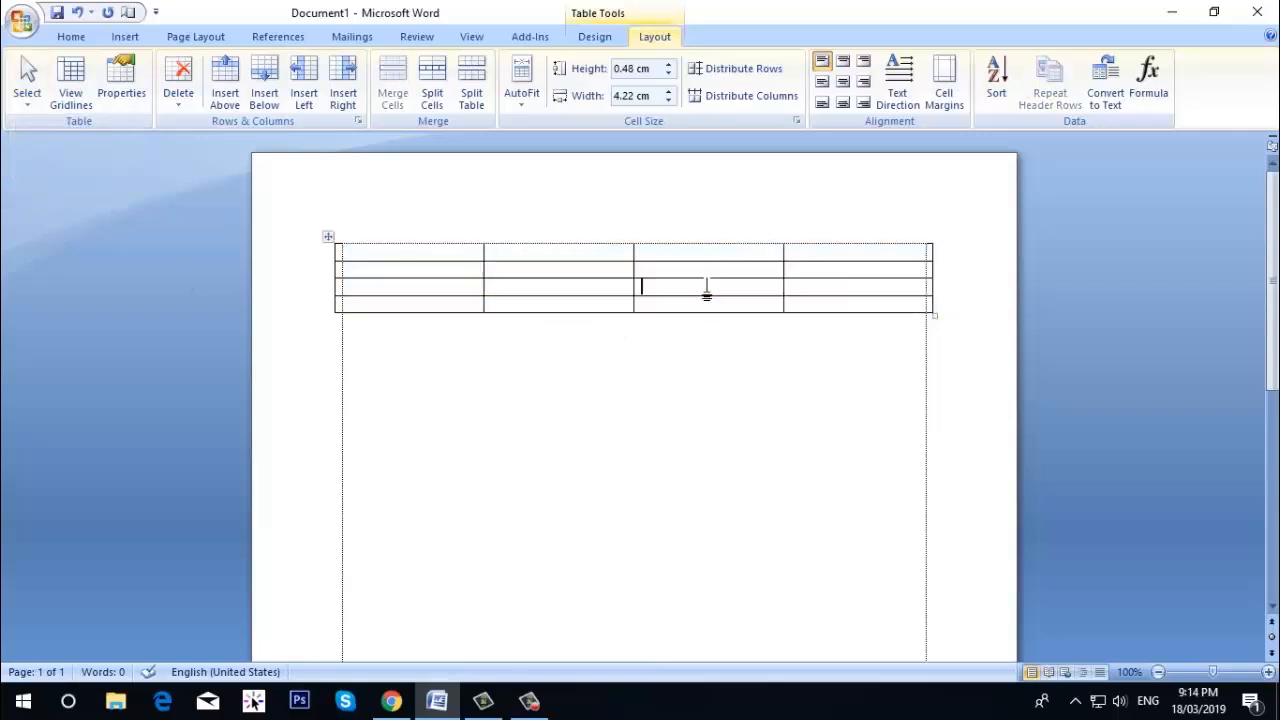
{"action": "left_click", "coordinate": [330, 240]}
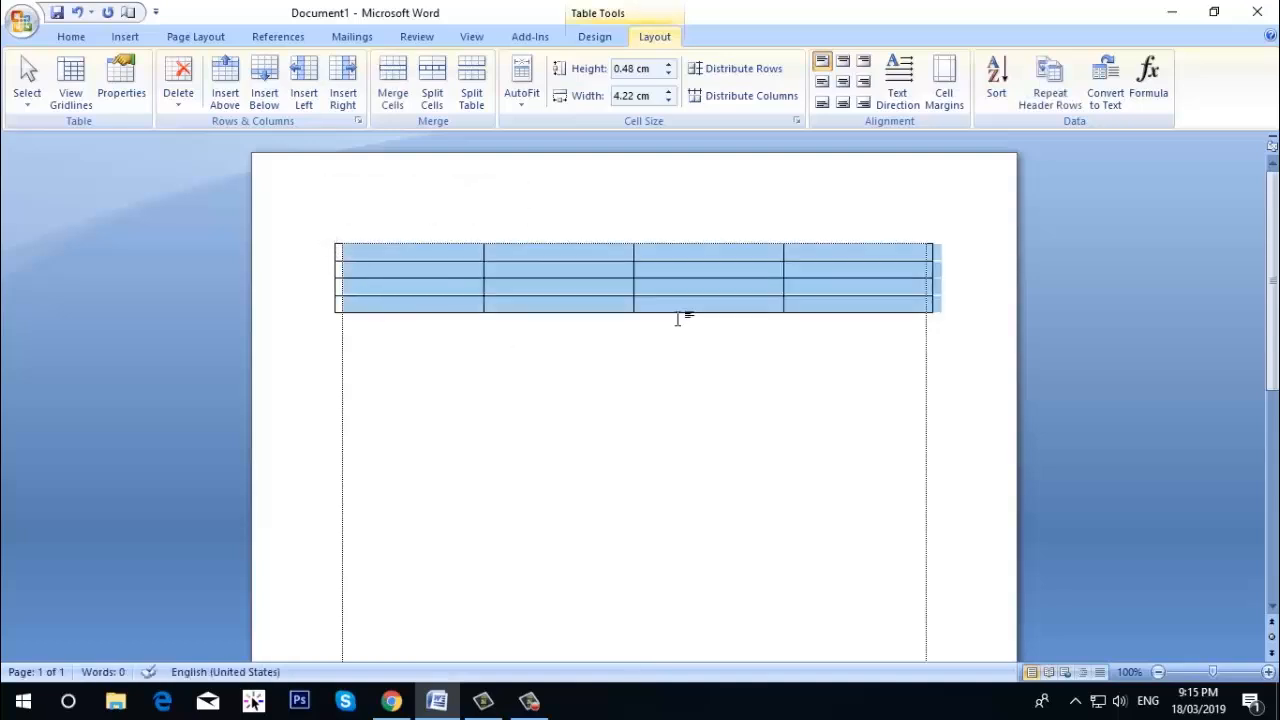
- Delete the third and fourth columns of the table
{"action": "left_click", "coordinate": [587, 307]}
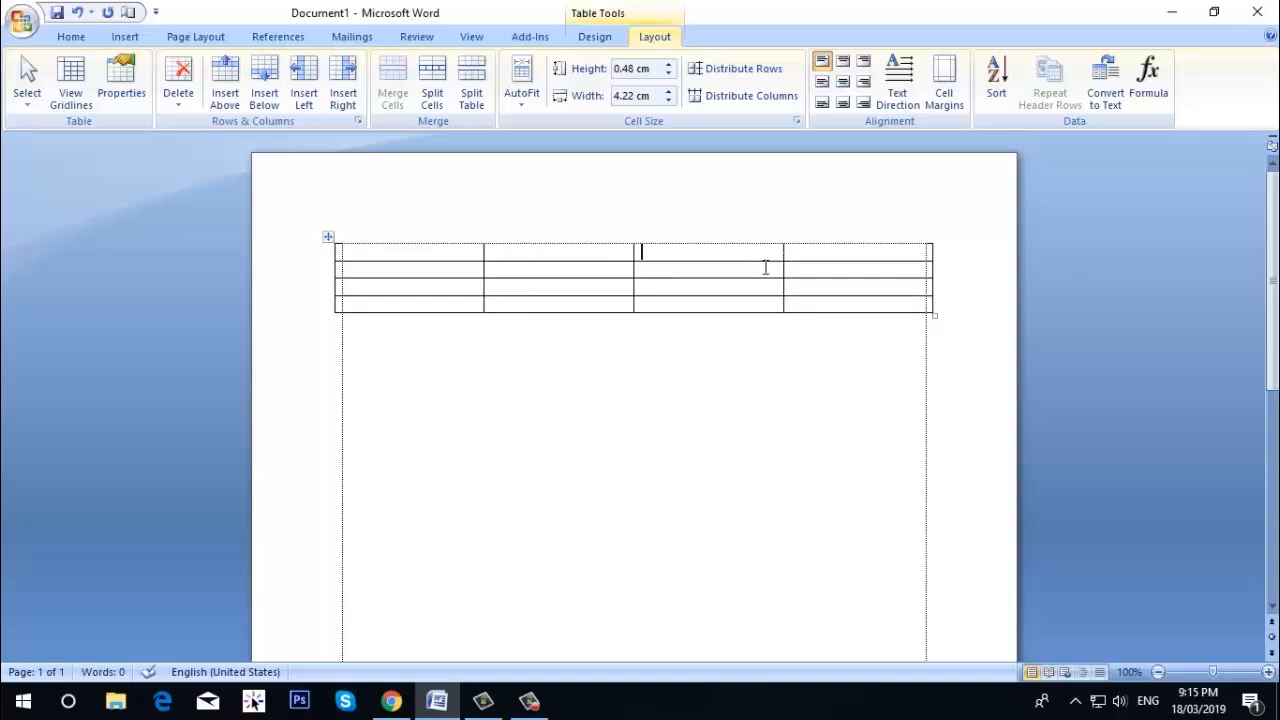
{"action": "left_click_drag", "start_coordinate": [765, 268], "coordinate": [798, 316]}
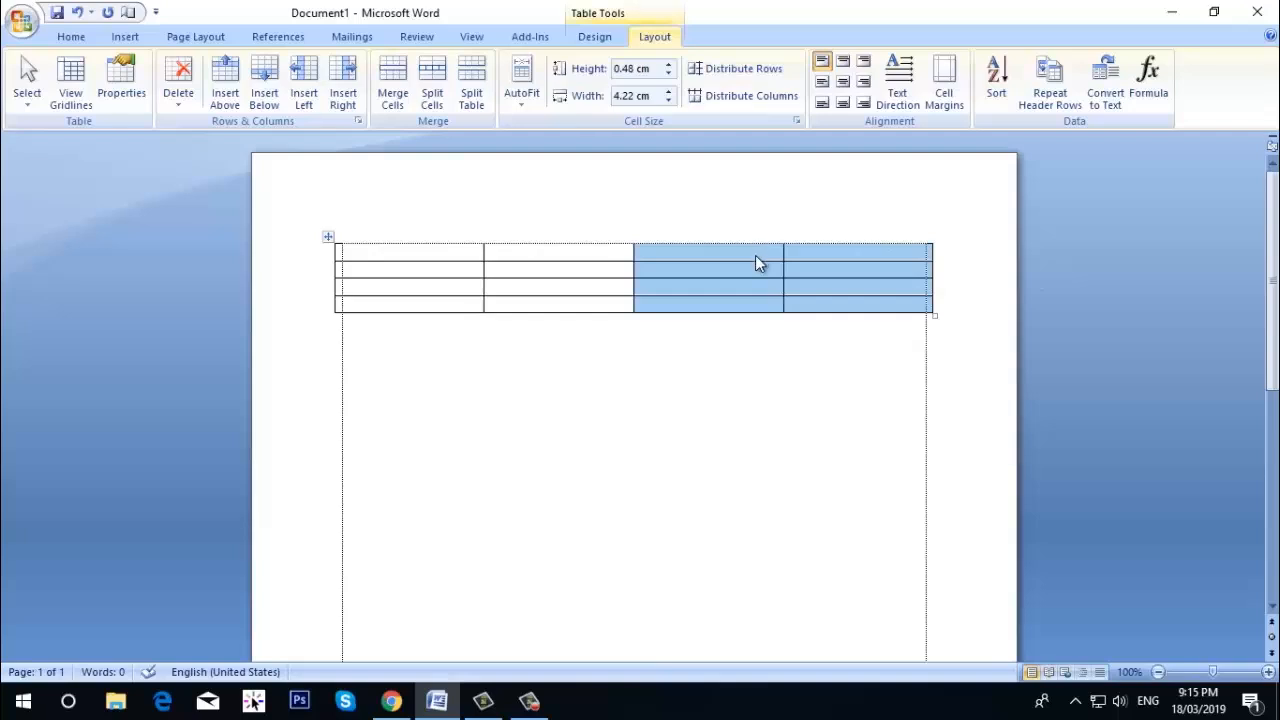
{"action": "key", "text": "BackSpace"}
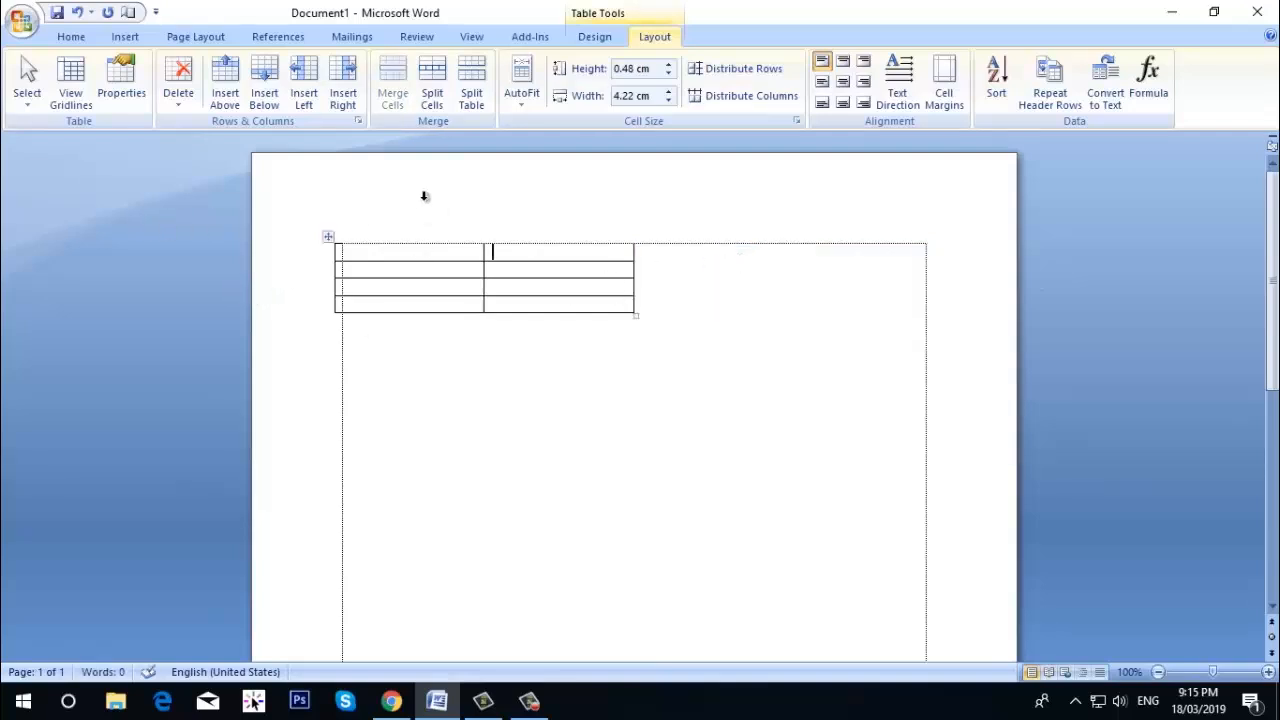
- Center the table between the page margins through its table properties
{"action": "left_click", "coordinate": [122, 92]}
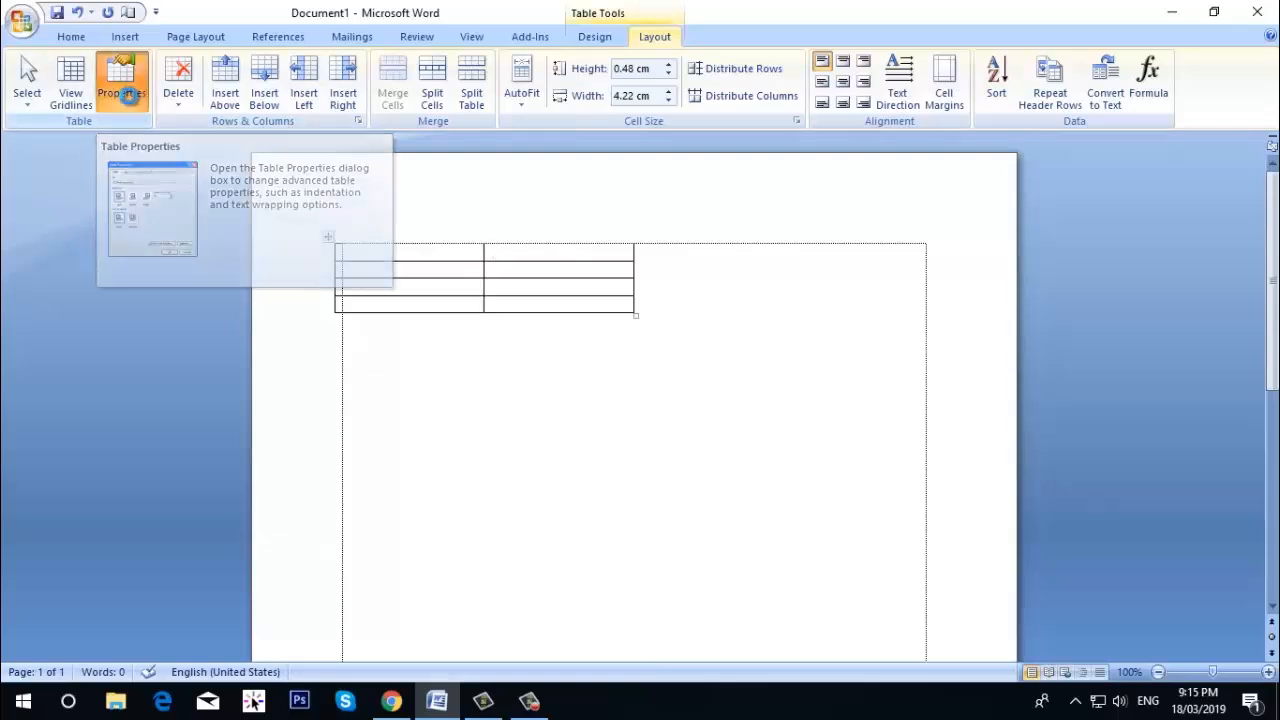
{"action": "left_click_drag", "start_coordinate": [928, 237], "coordinate": [932, 178]}
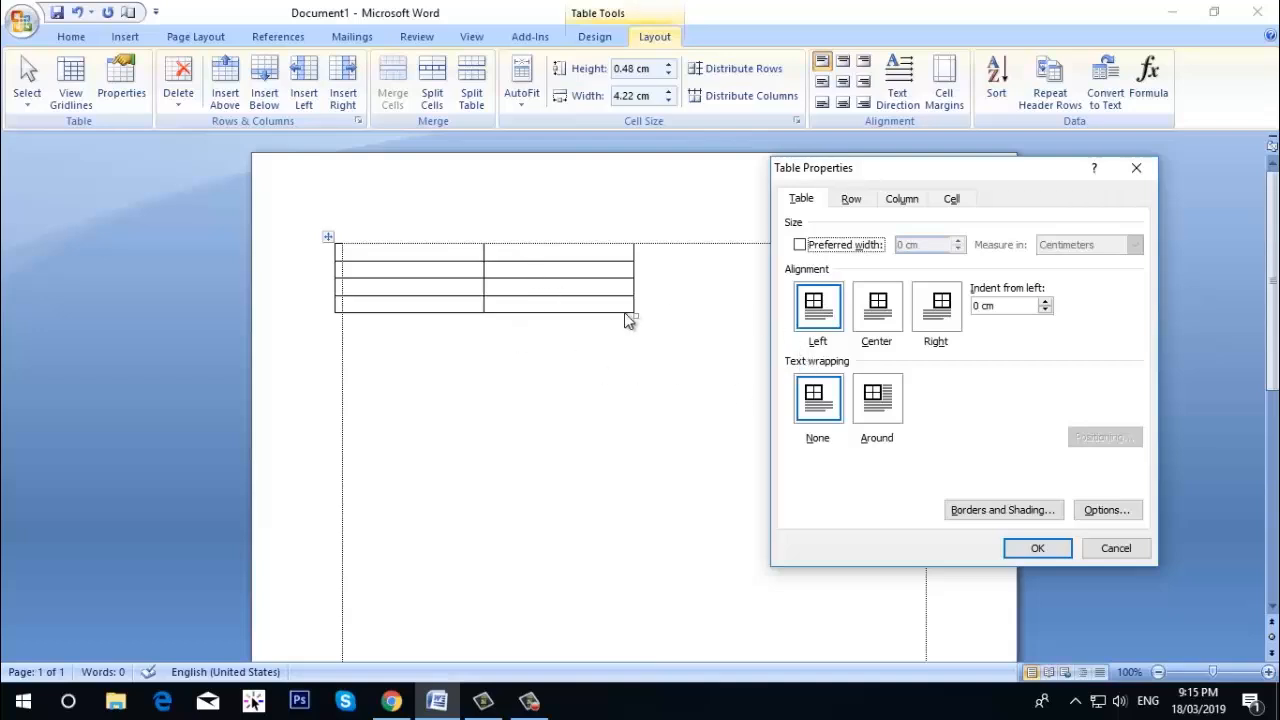
{"action": "left_click", "coordinate": [879, 307]}
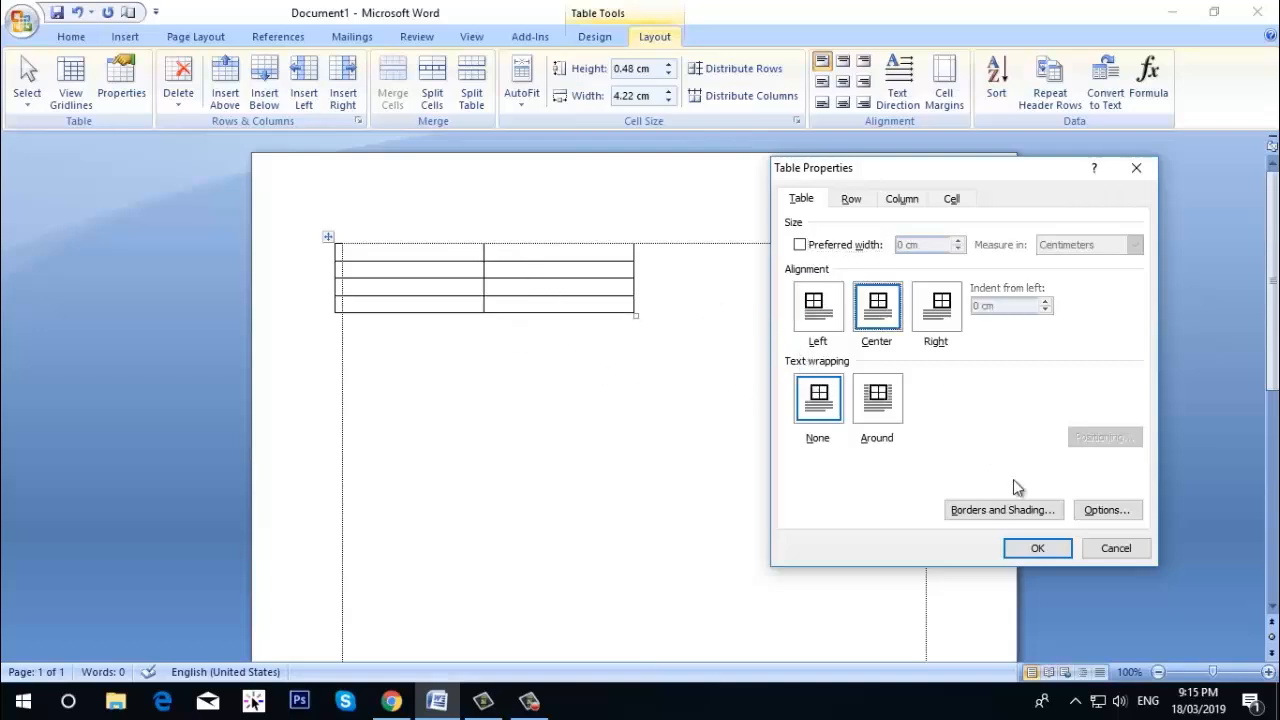
{"action": "left_click", "coordinate": [1041, 551]}
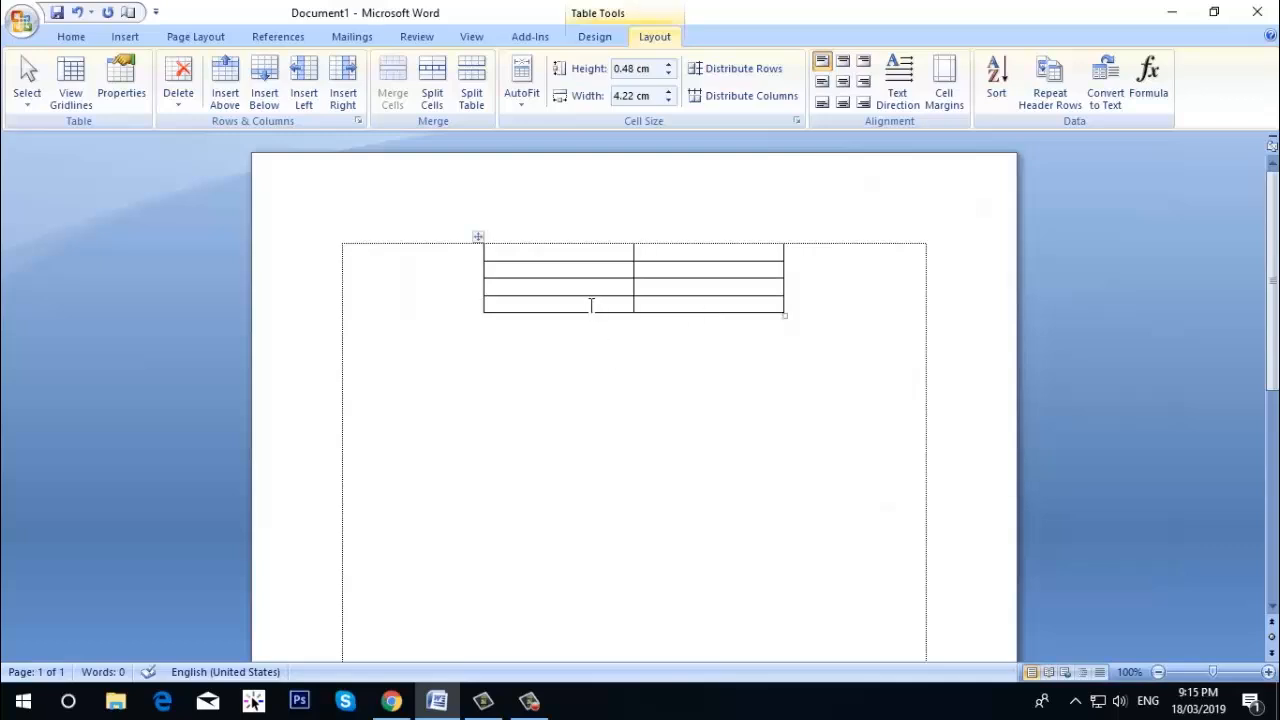
- Turn on the table gridlines and set the table's alignment to Right in its properties
{"action": "left_click", "coordinate": [91, 79]}
{"action": "left_click", "coordinate": [121, 85]}
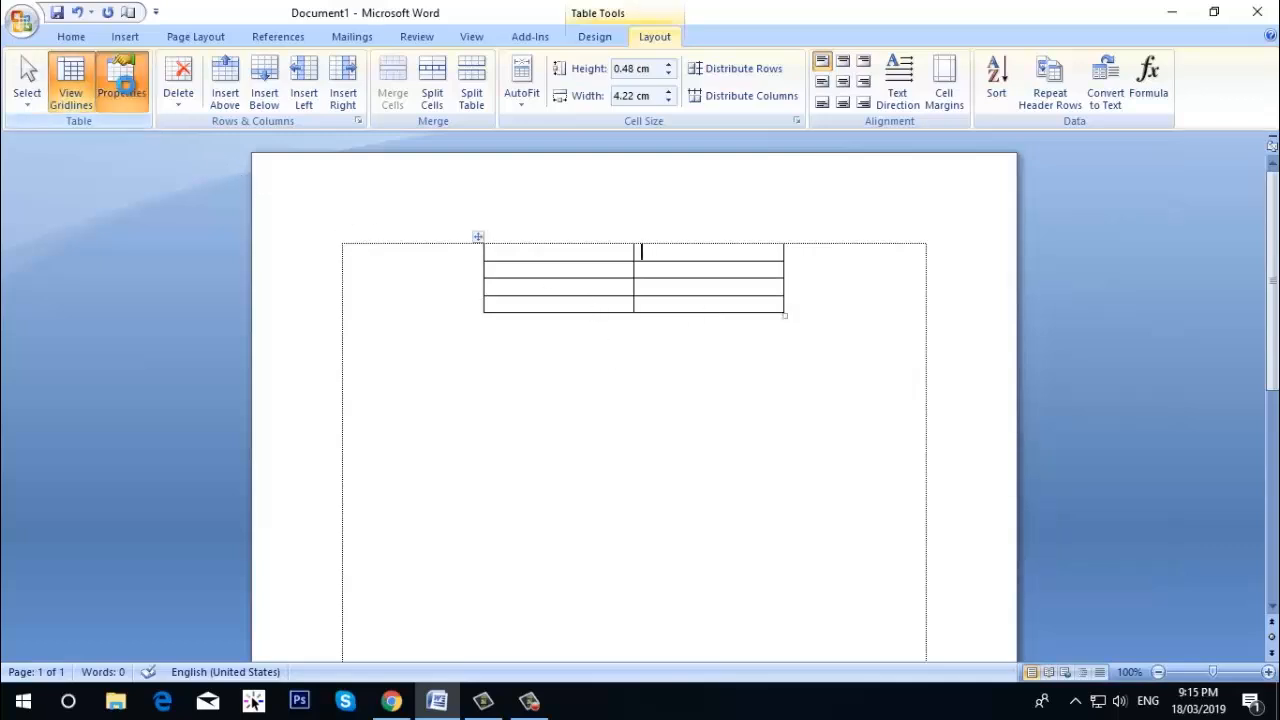
{"action": "left_click", "coordinate": [940, 338]}
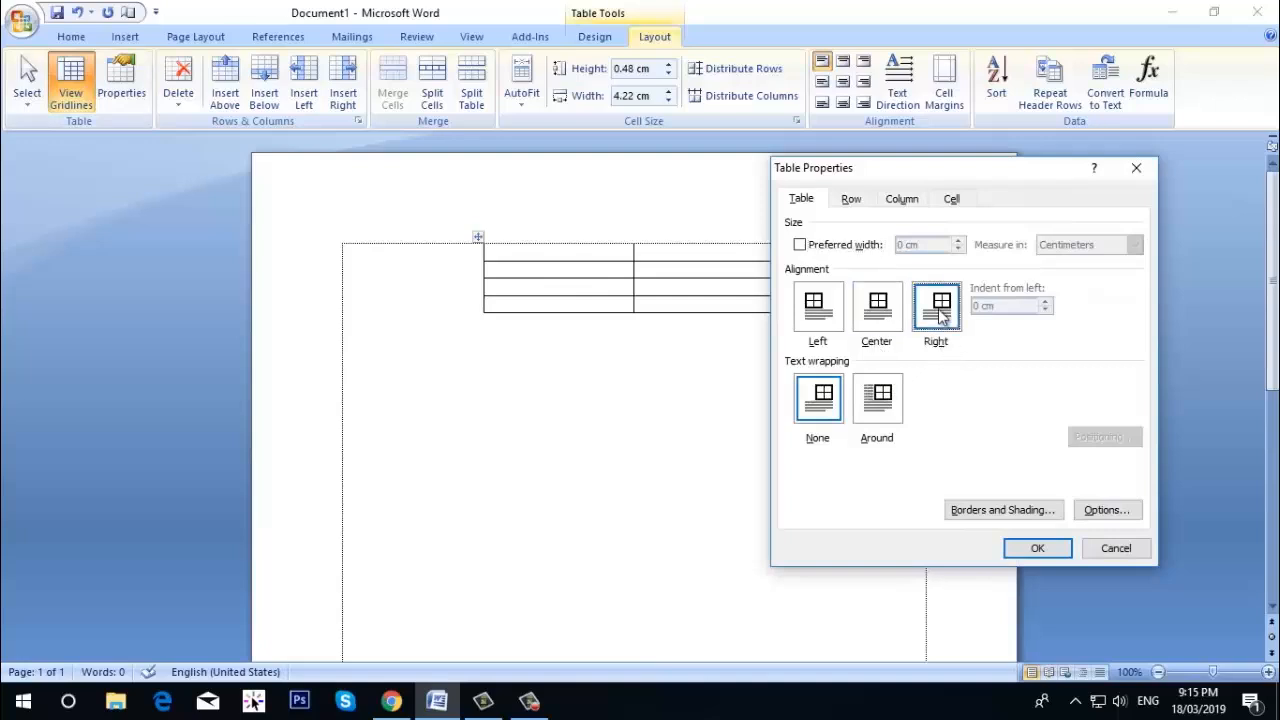
{"action": "left_click", "coordinate": [1046, 546]}
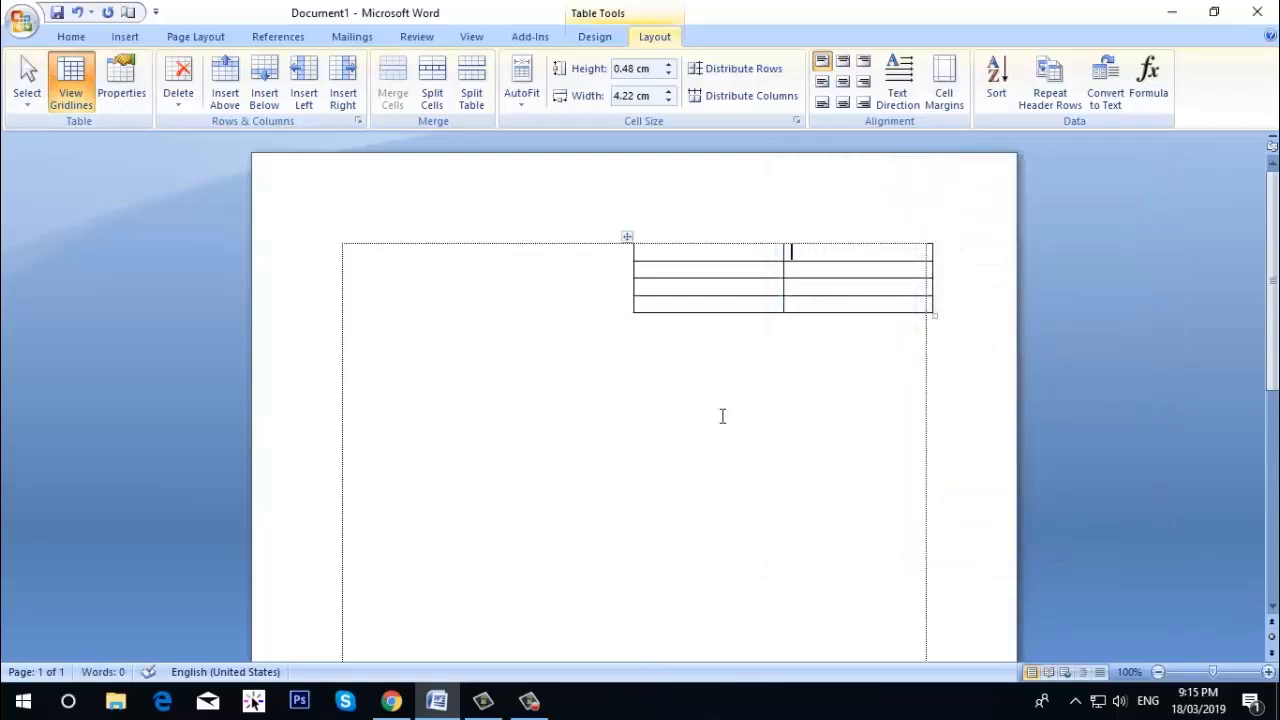
- Set the table's alignment to Center in its table properties and apply the change
{"action": "left_click", "coordinate": [133, 97]}
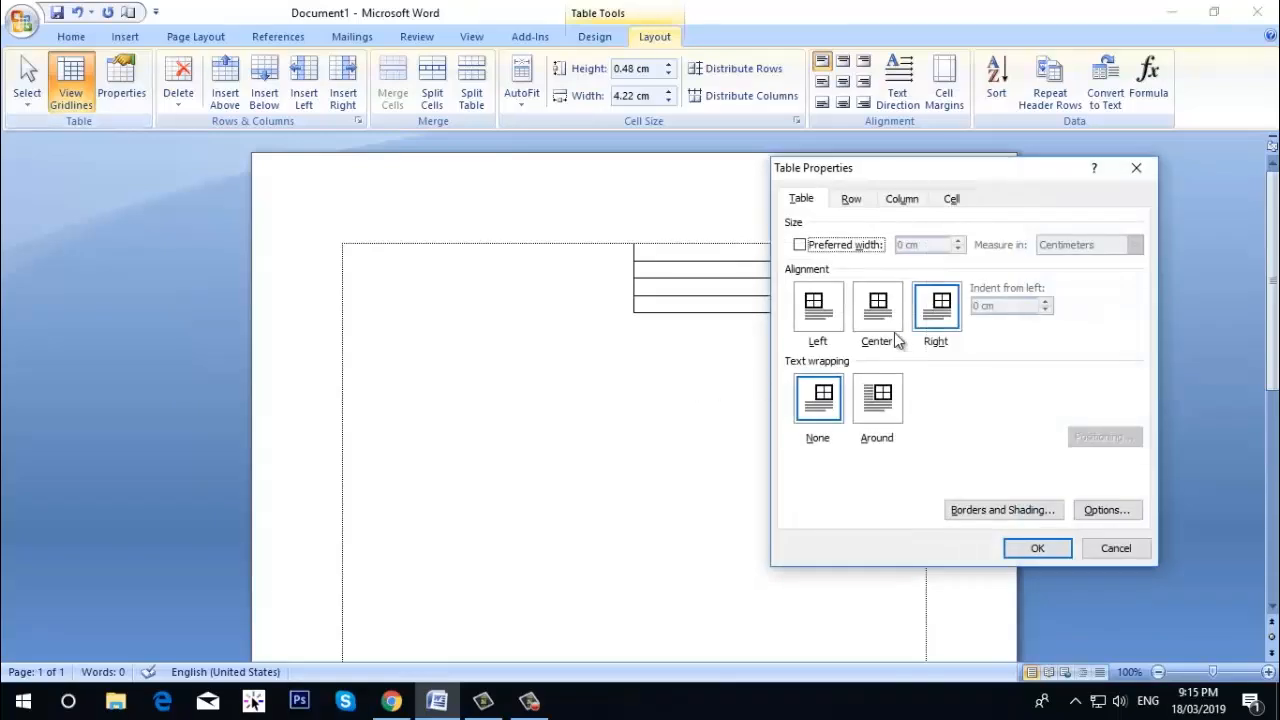
{"action": "left_click", "coordinate": [877, 305]}
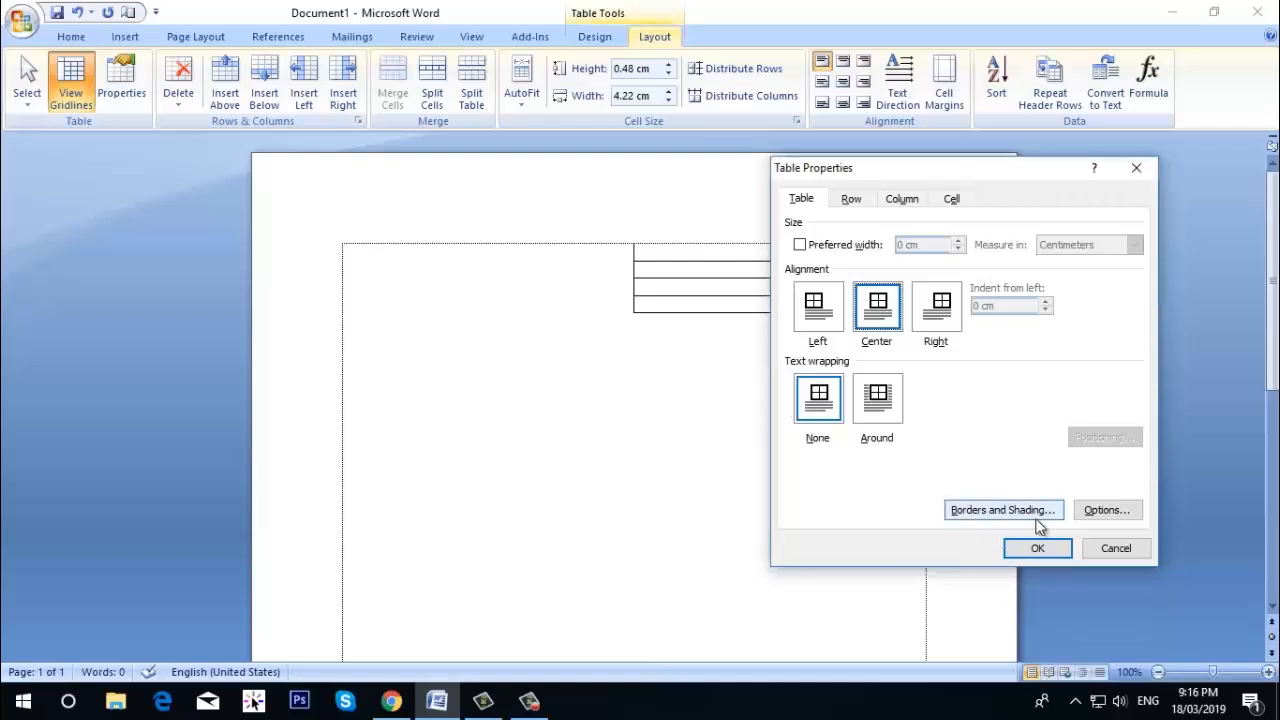
{"action": "left_click", "coordinate": [1037, 548]}
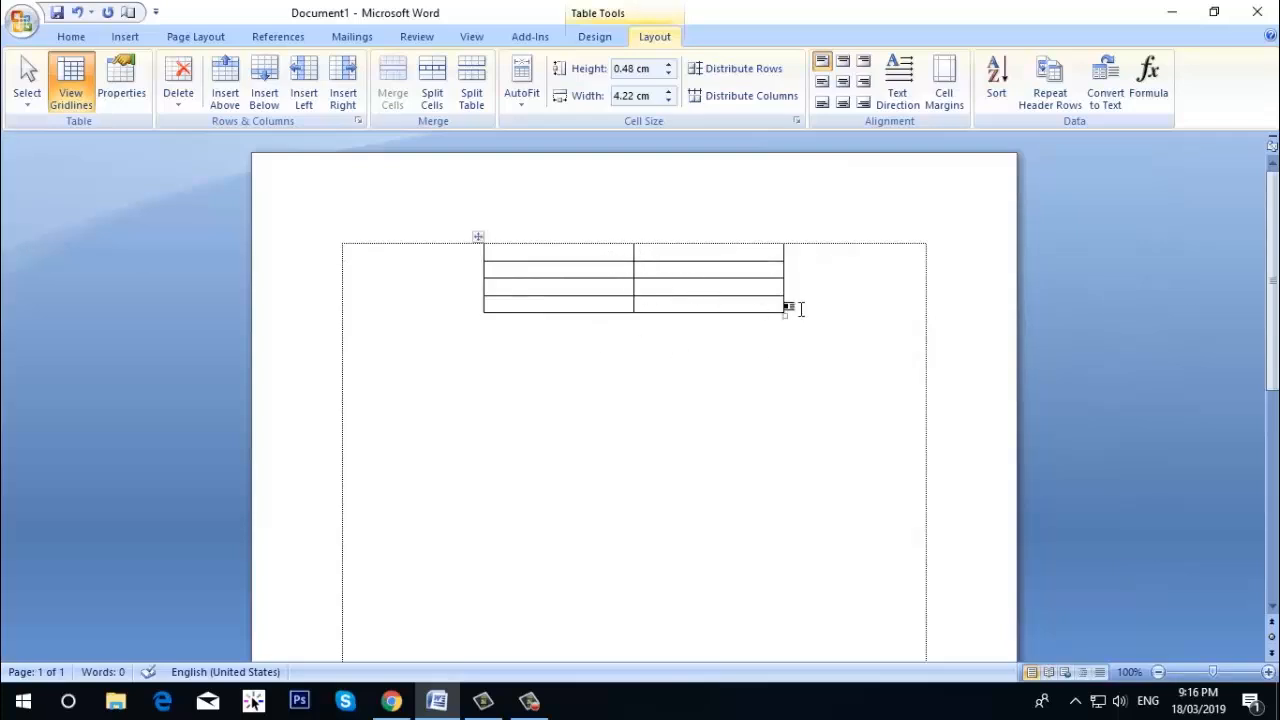
{"action": "left_click_drag", "start_coordinate": [800, 309], "coordinate": [800, 309]}
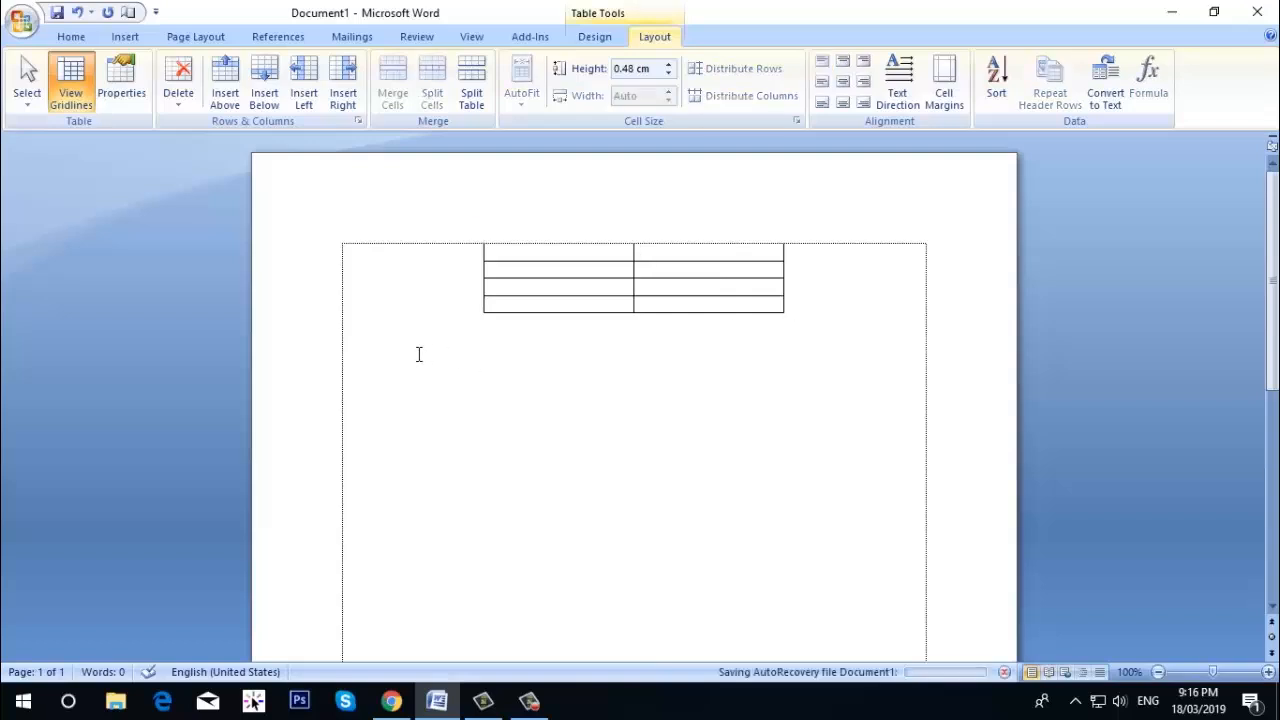
- Enter a short line of filler text below the table and cut it out again
{"action": "left_click", "coordinate": [490, 402]}
{"action": "type", "text": "hjhgjhgjjhgjhgjhgj"}
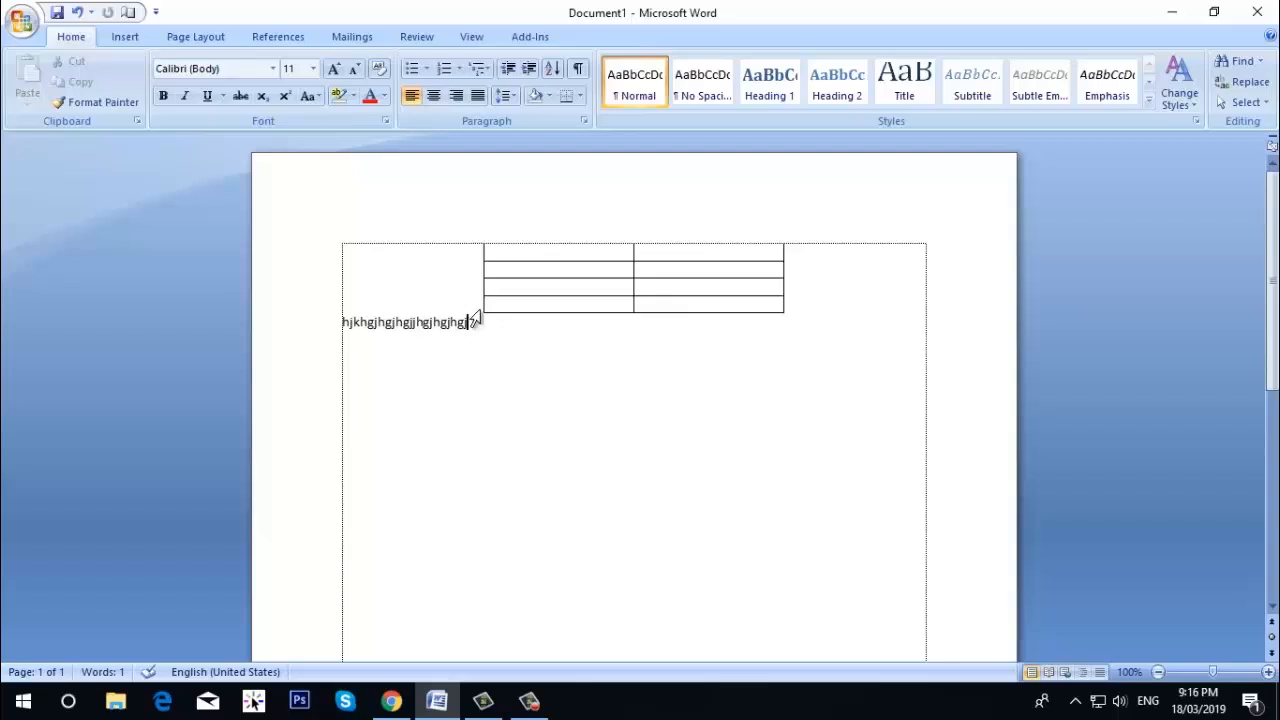
{"action": "left_click_drag", "start_coordinate": [480, 322], "coordinate": [231, 321]}
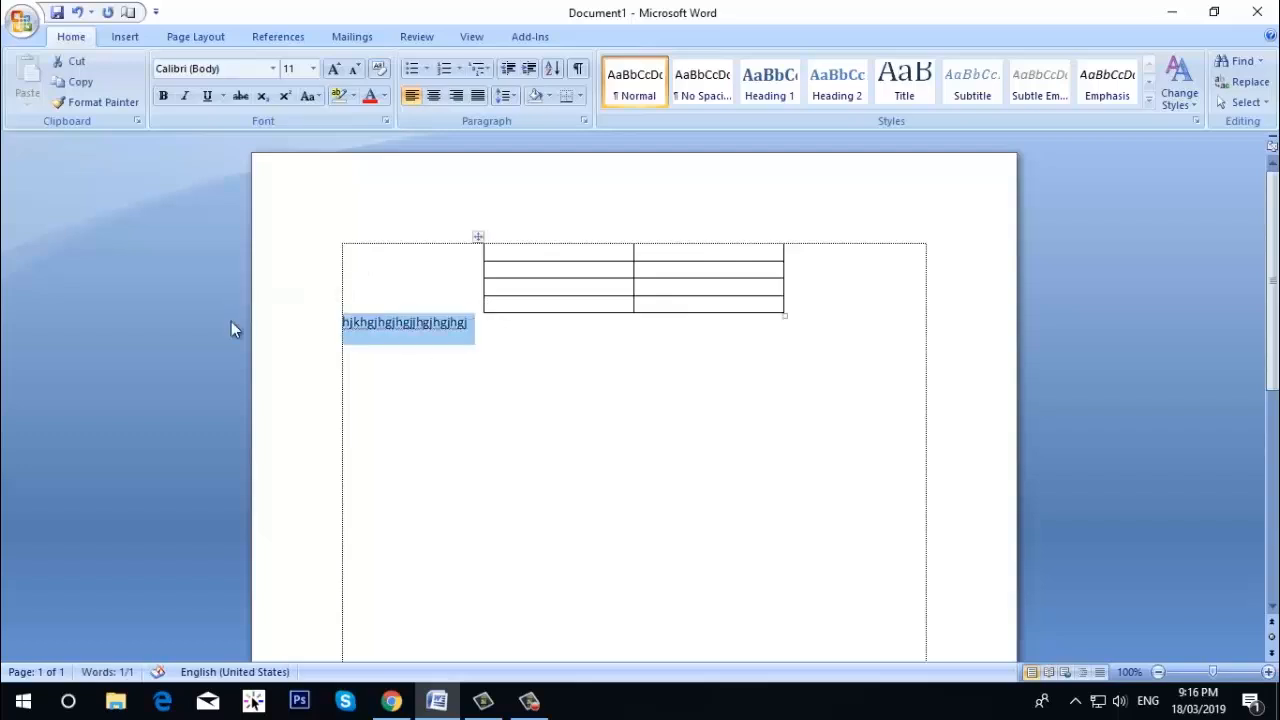
{"action": "key", "text": "ctrl+x"}
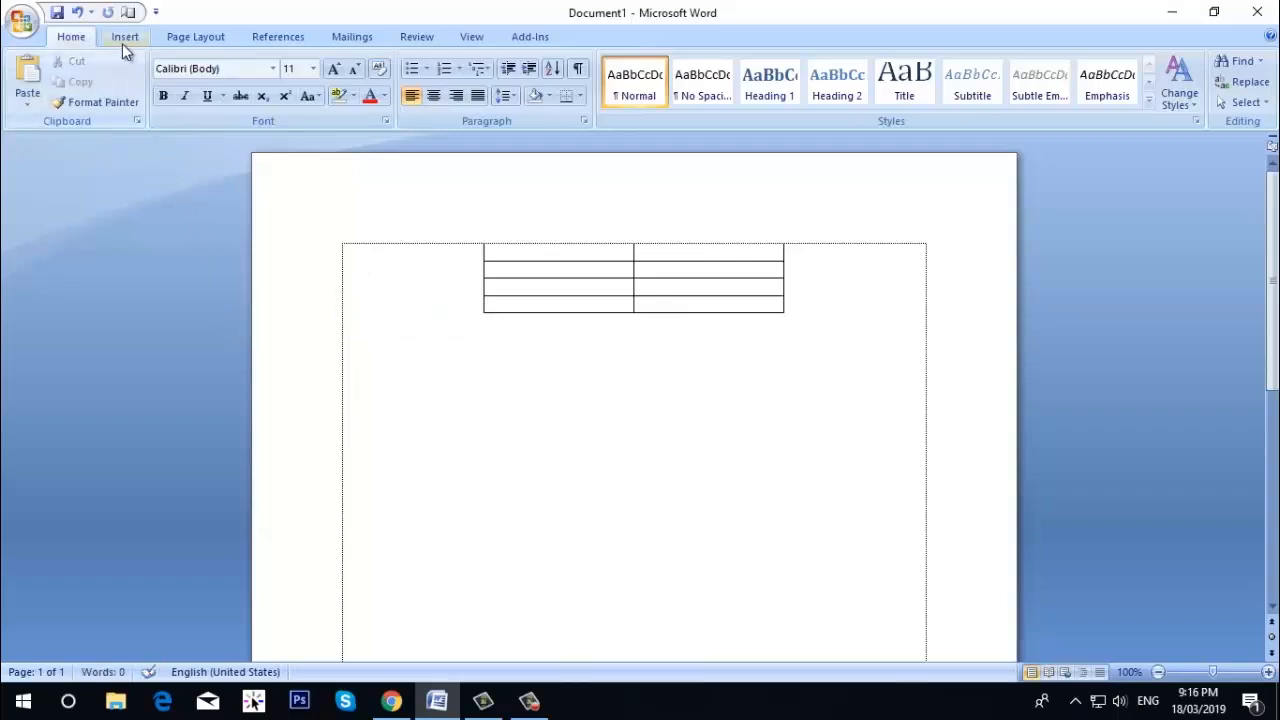
- Set the table's alignment to Left with text wrapping Around in its table properties
{"action": "left_click", "coordinate": [561, 270]}
{"action": "left_click", "coordinate": [655, 37]}
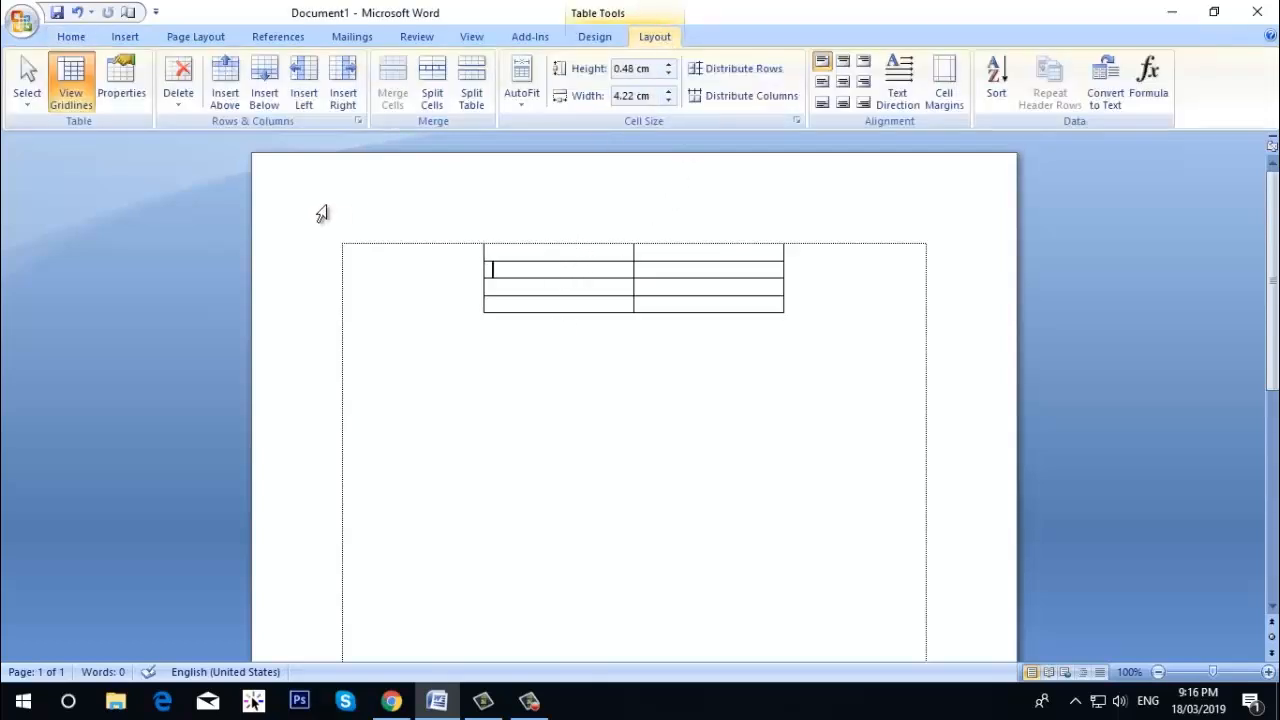
{"action": "left_click", "coordinate": [121, 85]}
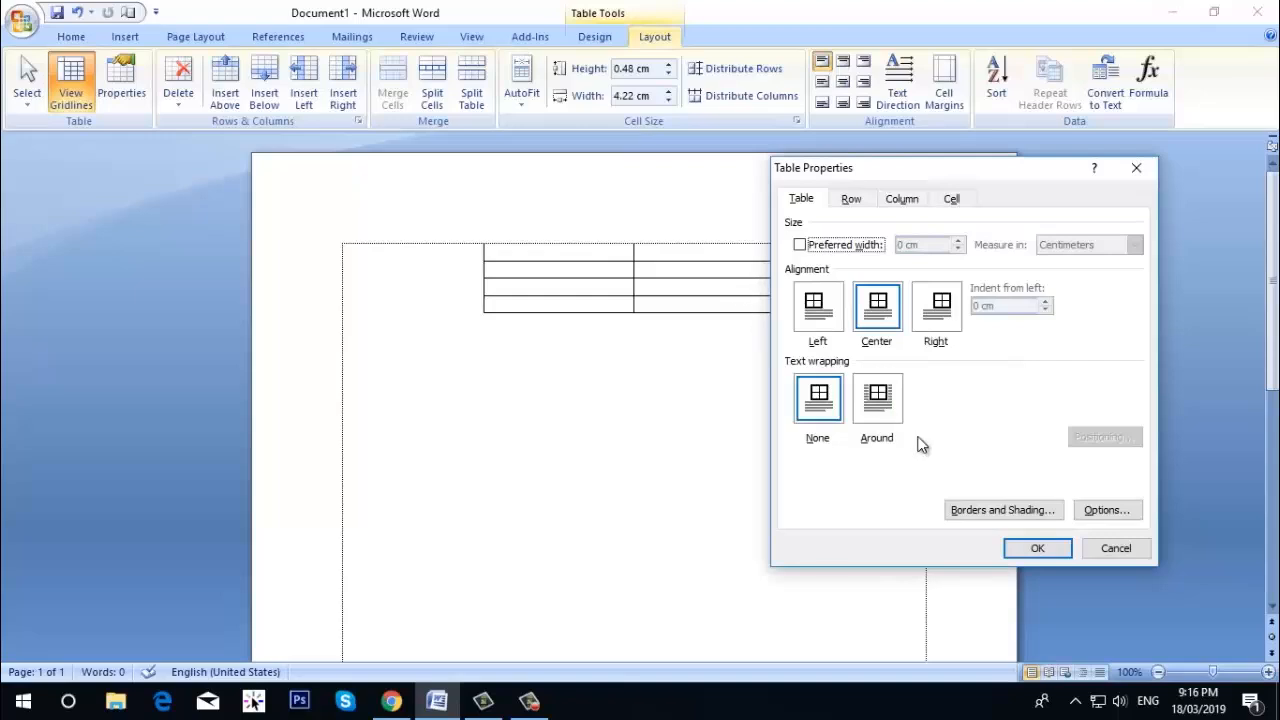
{"action": "left_click", "coordinate": [878, 400]}
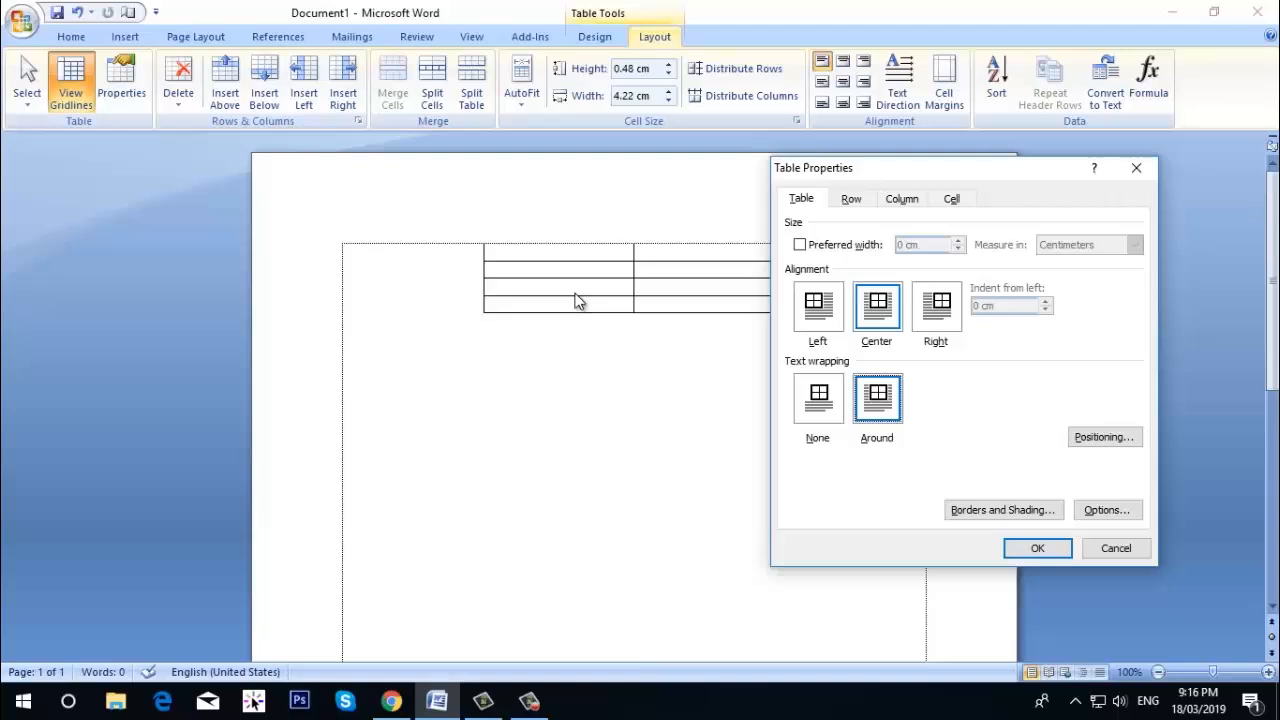
{"action": "left_click", "coordinate": [812, 316]}
{"action": "left_click", "coordinate": [884, 400]}
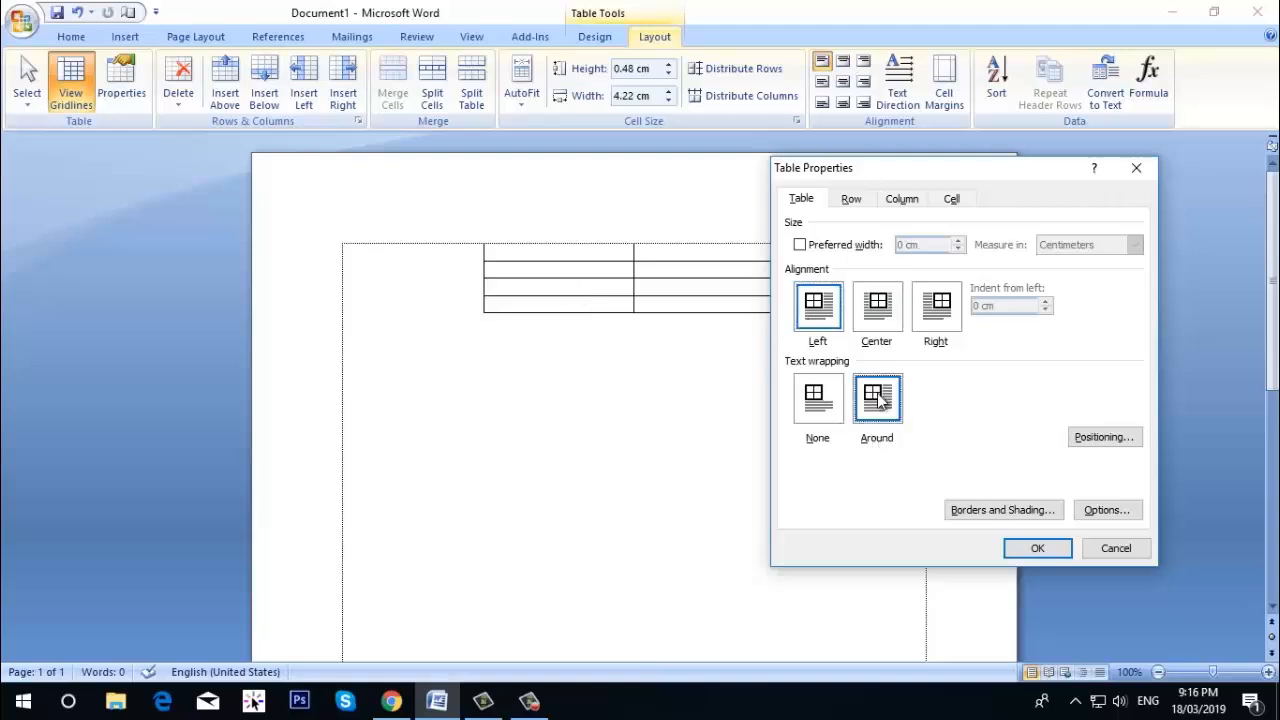
{"action": "left_click", "coordinate": [1029, 556]}
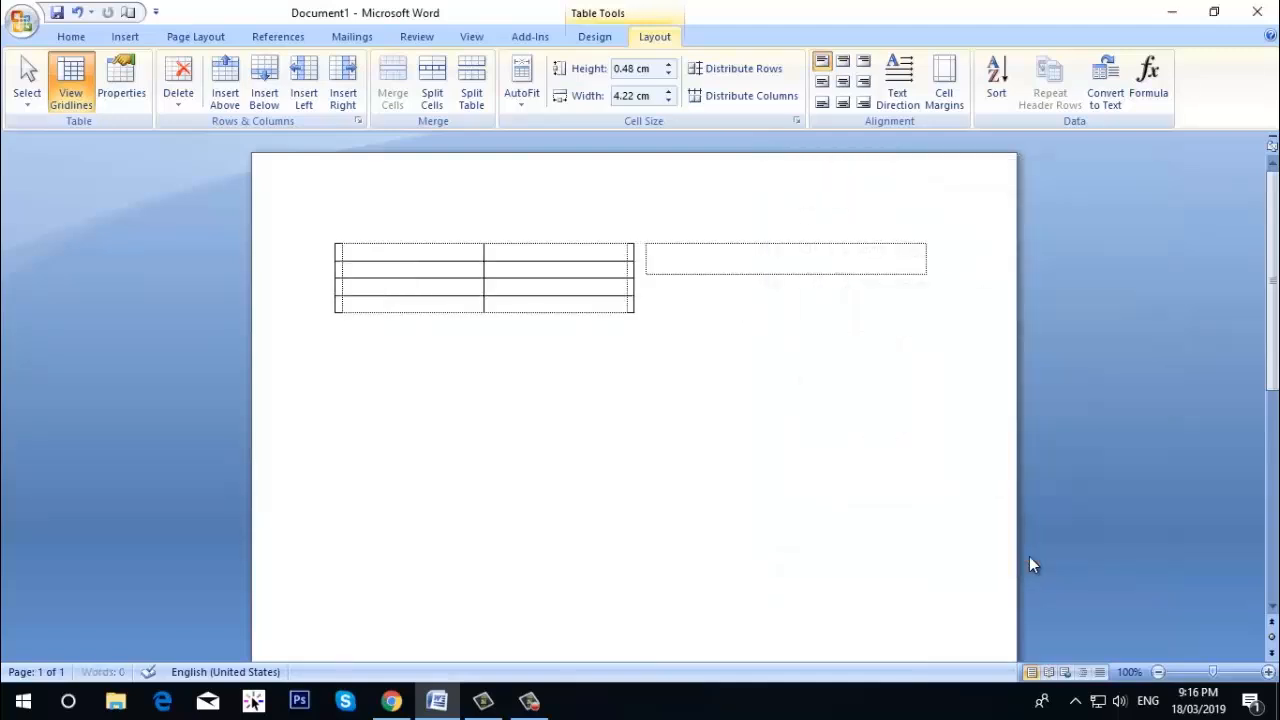
- Fill the area beside the table with a long run of filler letters until it continues below the table
{"action": "left_click", "coordinate": [678, 263]}
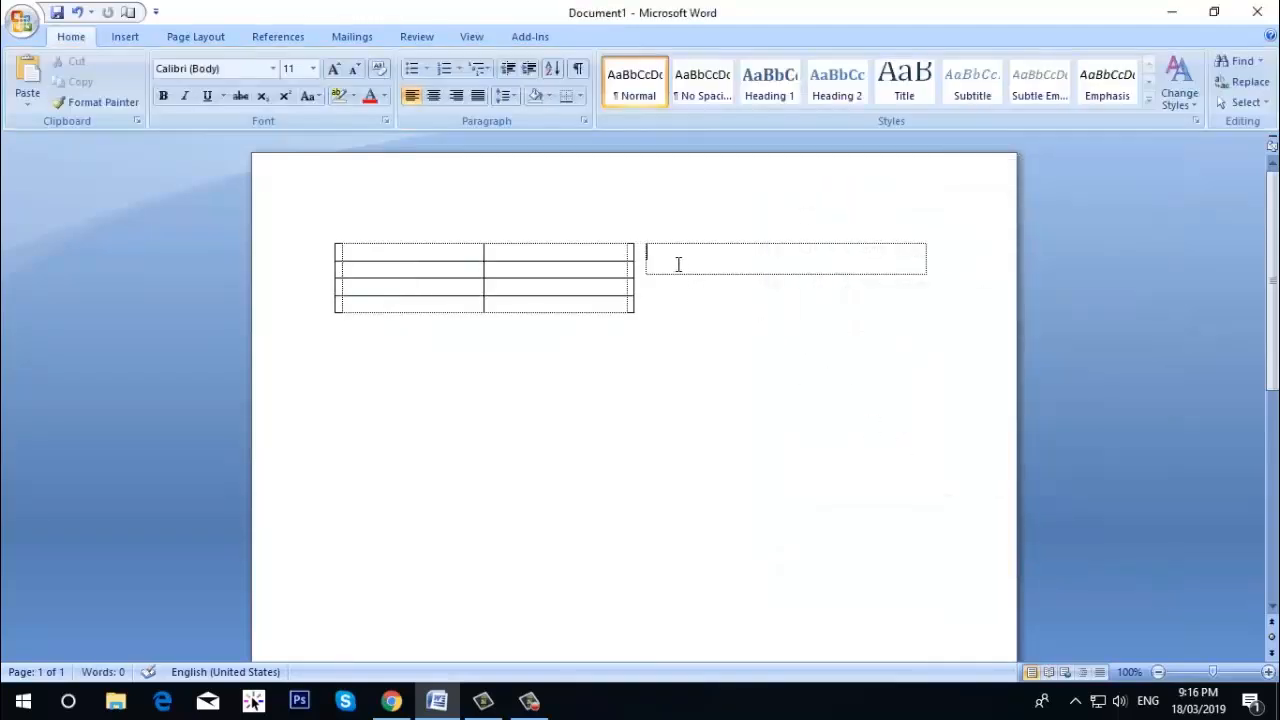
{"action": "type", "text": "gfgfdhhghhhhhhhhhhhhhhhhhhhhhhhhhhhhhhhhhh"}
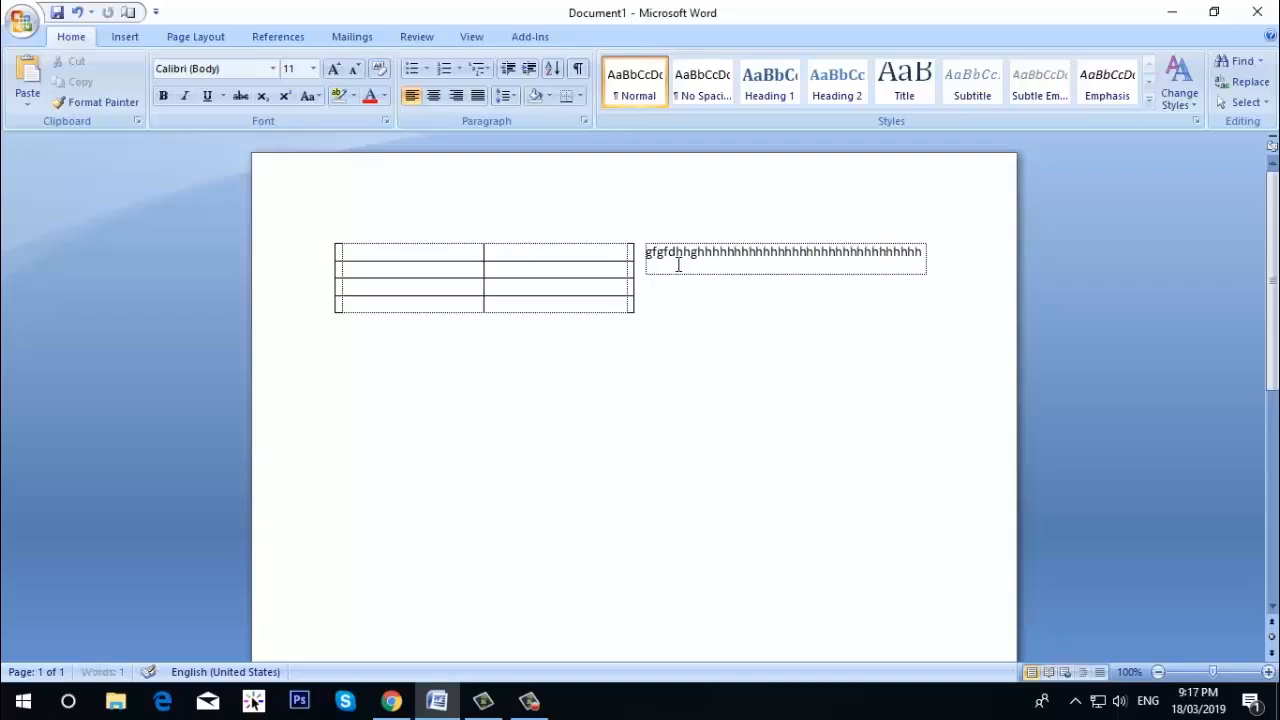
{"action": "type", "text": "hhhhhhhhhhhhhhhhhhhhhhhhhhhhhhhhhhhhhhhhhhhhhhhhhhhhhhhhhhhhhhhhhhhhhhhhhhhhhhhhhhhhhhhhhhhhhhhh"}
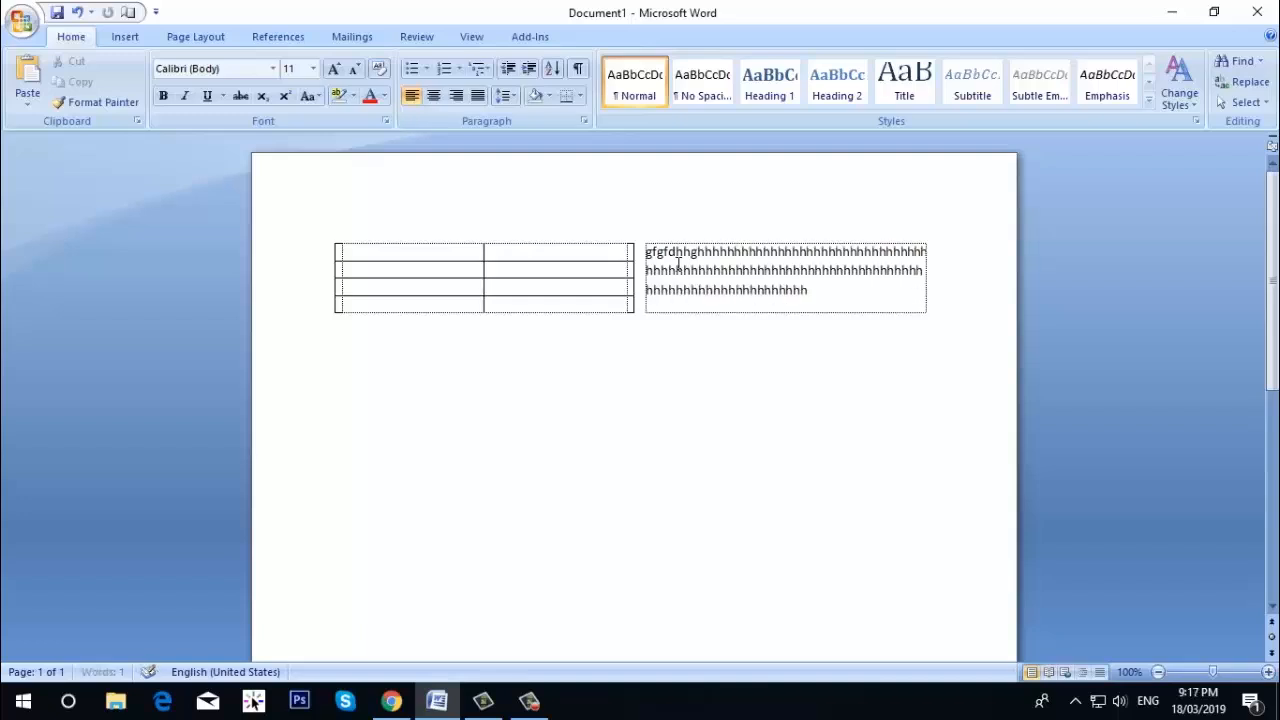
{"action": "type", "text": "hhhhhhhhhhhhhhhhhhhhhhhhhhhhhhhhhhhhhhhhhhhhhhhhhhhhhhhh"}
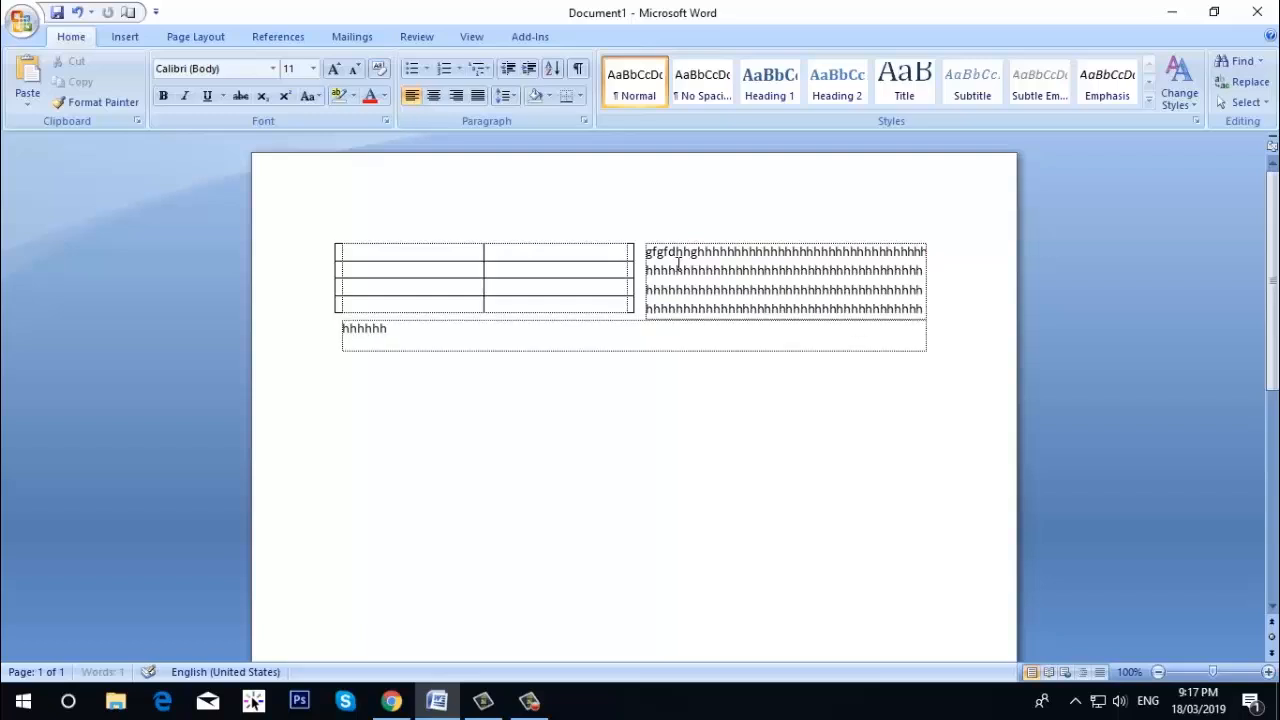
{"action": "type", "text": "hhhhhhhhhhhhhhhhhhhhhhhhhhhhhh"}
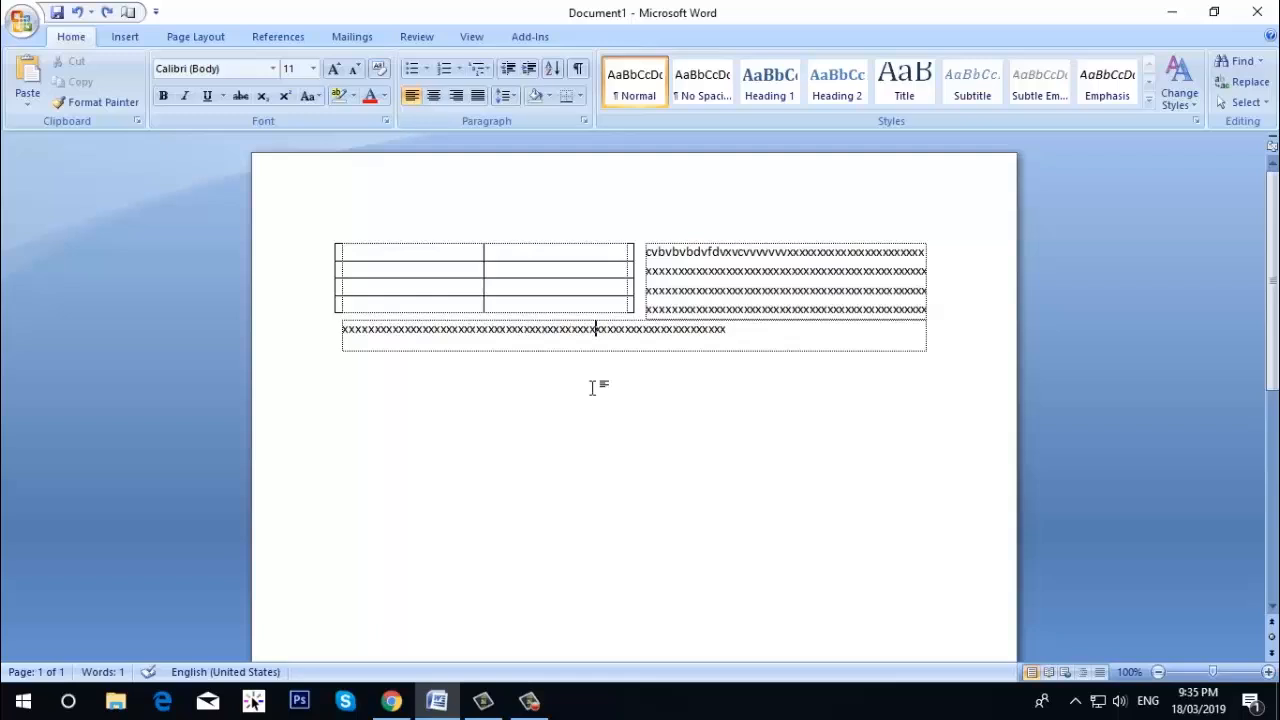
- Specify a height of 0.3 cm for the table's fourth row in its table properties
{"action": "left_click", "coordinate": [590, 305]}
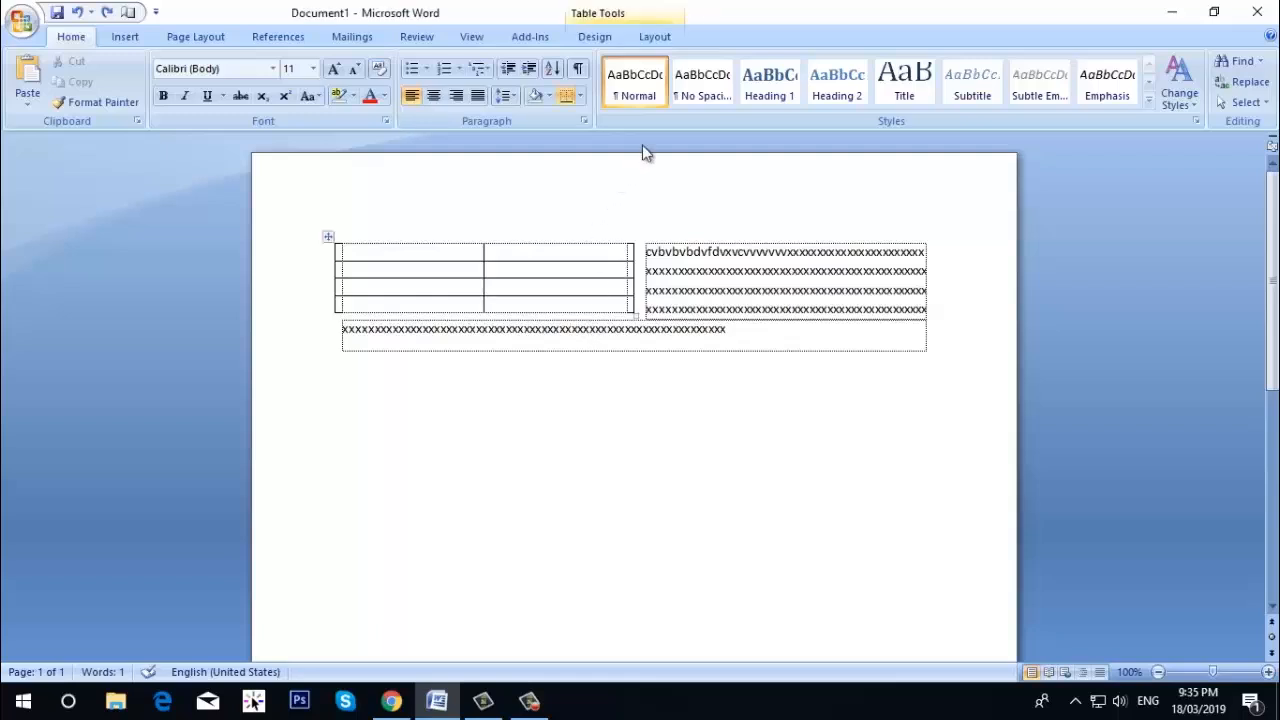
{"action": "left_click", "coordinate": [655, 37]}
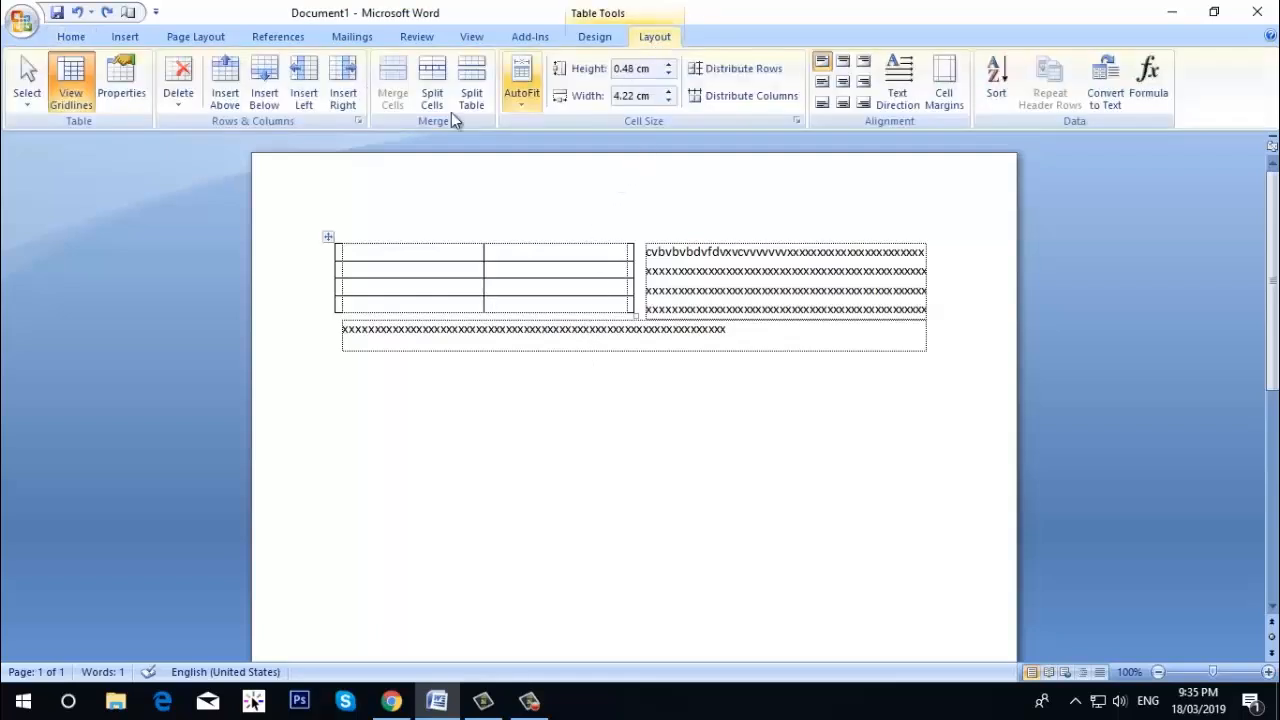
{"action": "left_click", "coordinate": [116, 92]}
{"action": "left_click", "coordinate": [477, 168]}
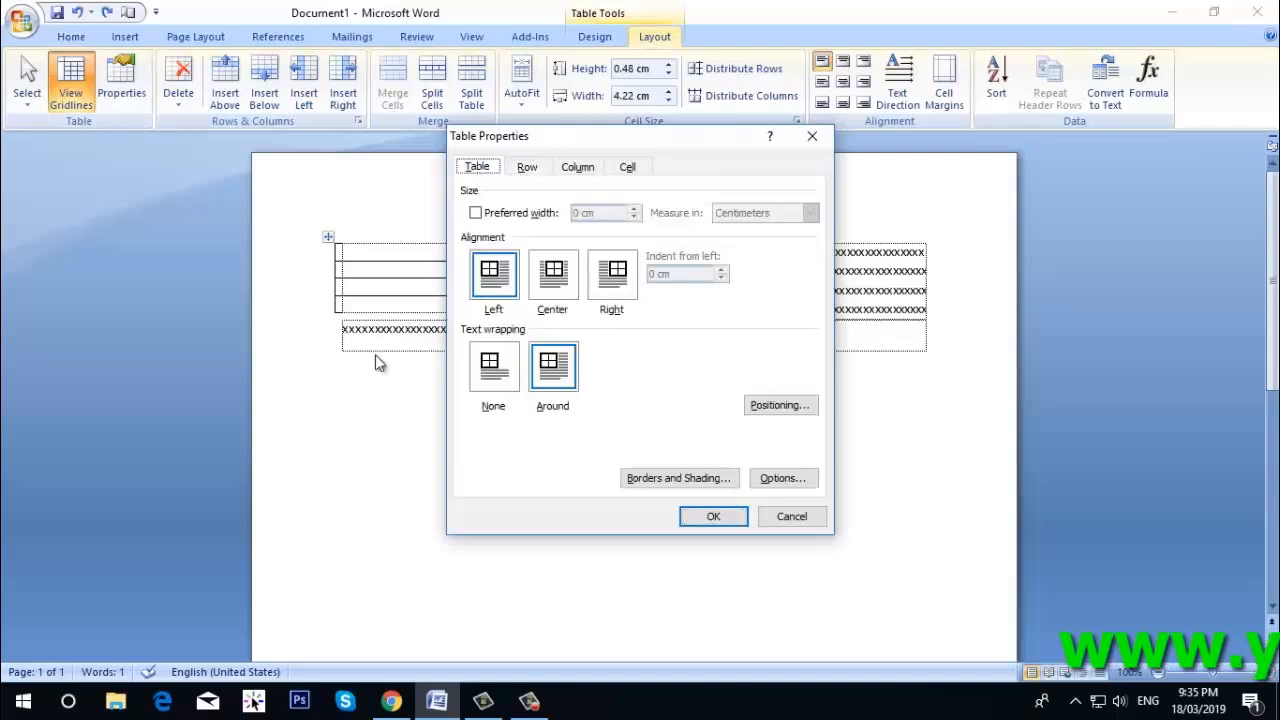
{"action": "left_click", "coordinate": [525, 166]}
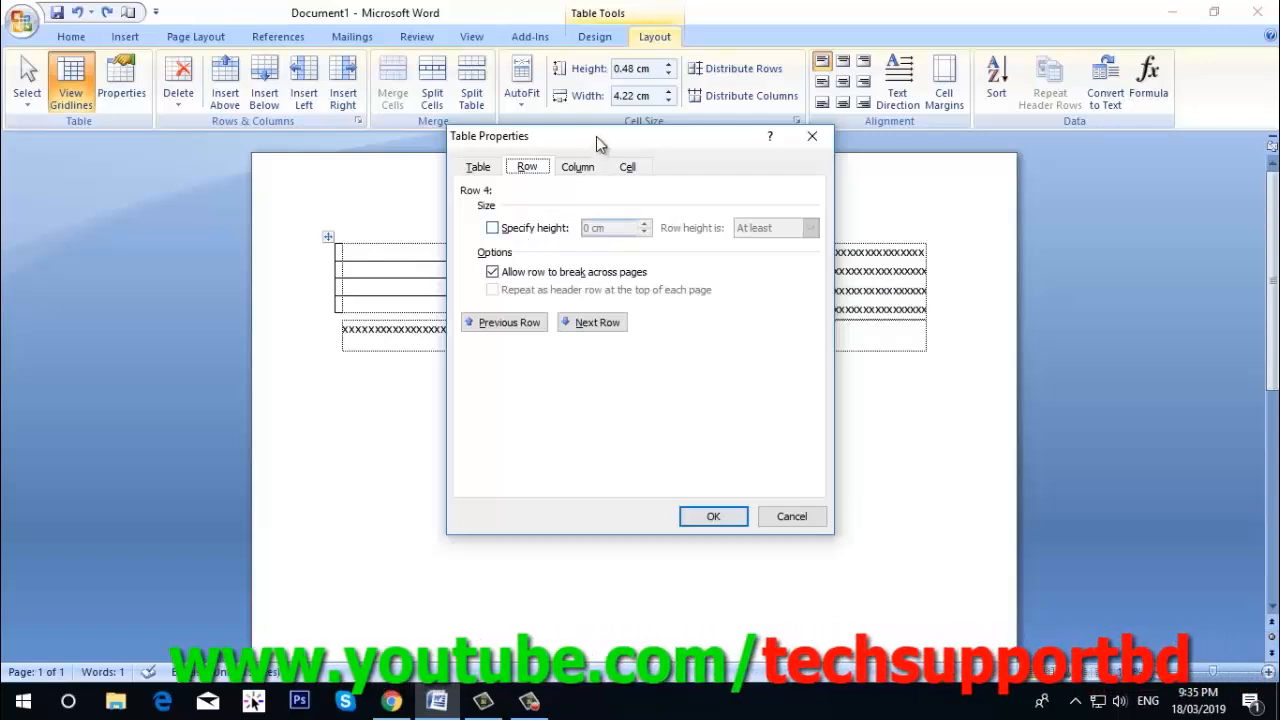
{"action": "left_click", "coordinate": [493, 229]}
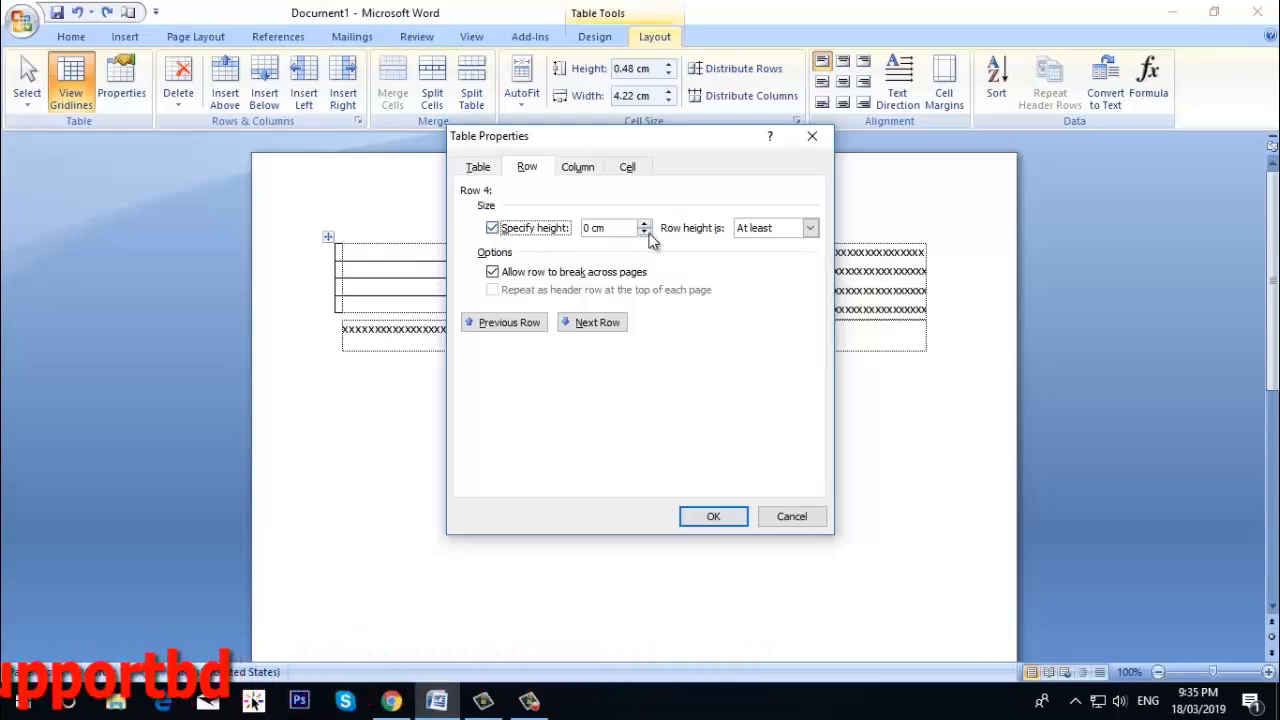
{"action": "left_click", "coordinate": [645, 225]}
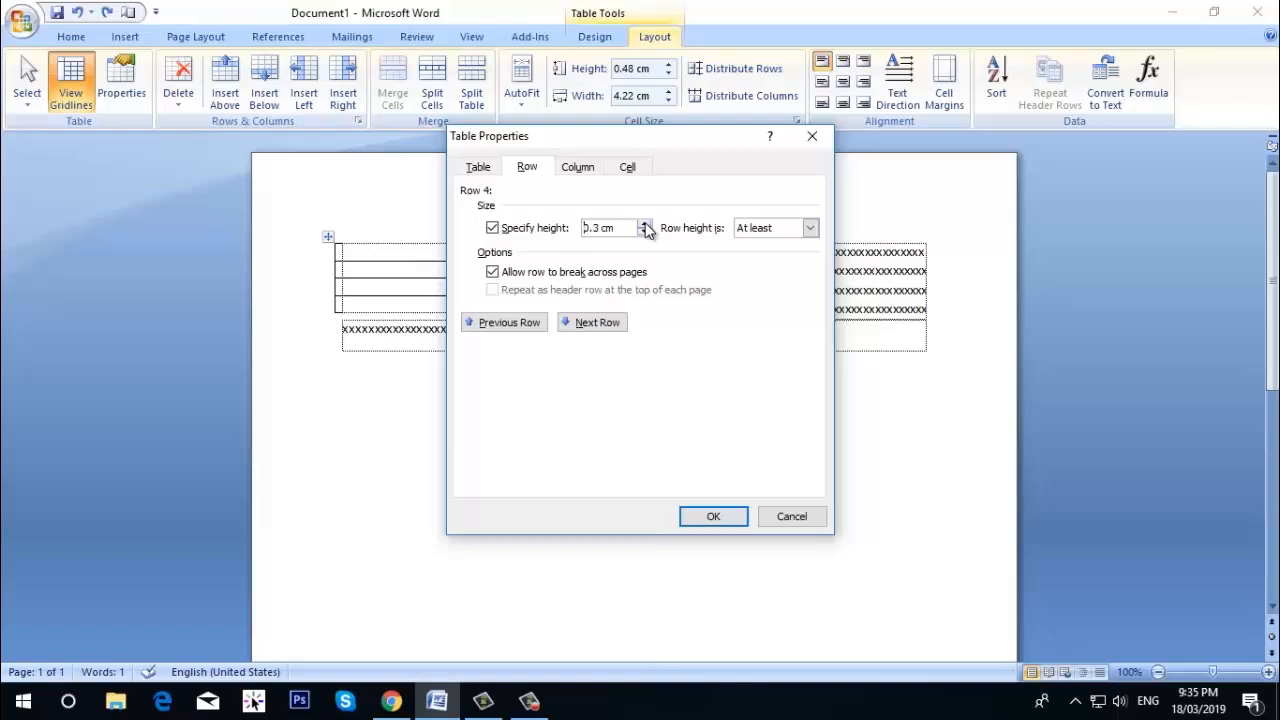
- Examine the column width and cell vertical alignment settings, and close the table properties without applying anything
{"action": "left_click", "coordinate": [576, 170]}
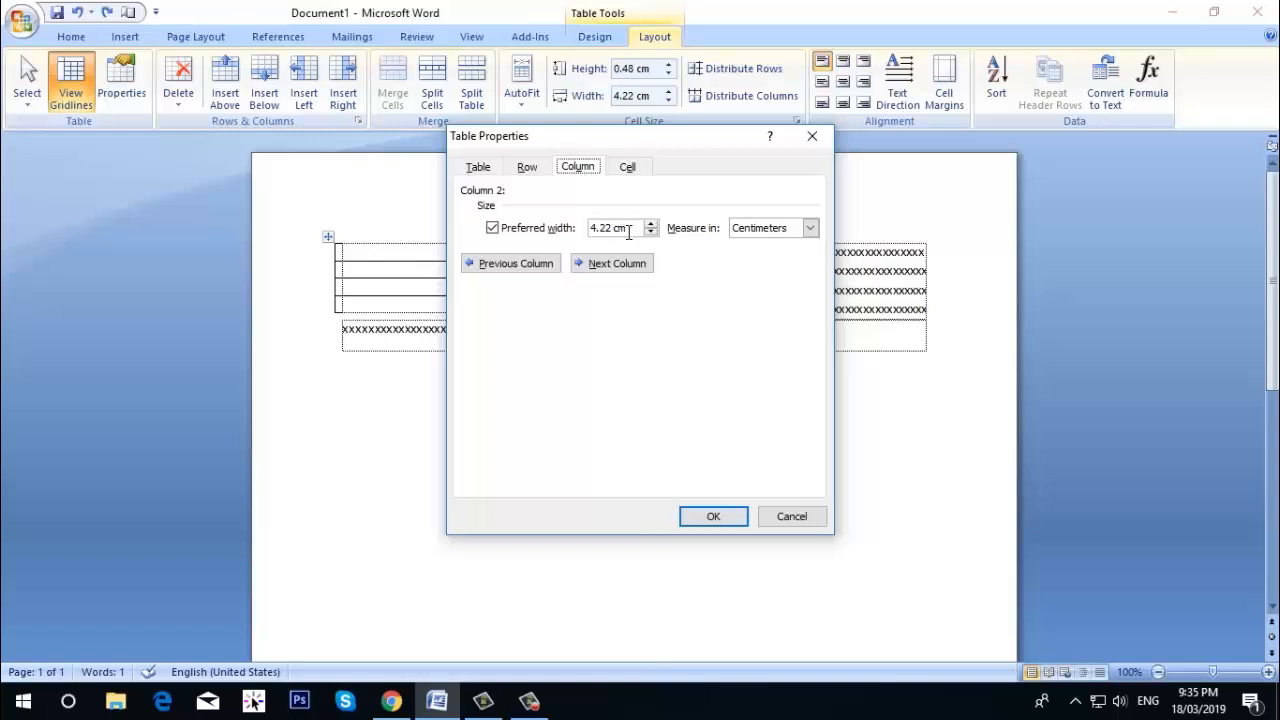
{"action": "left_click", "coordinate": [636, 167]}
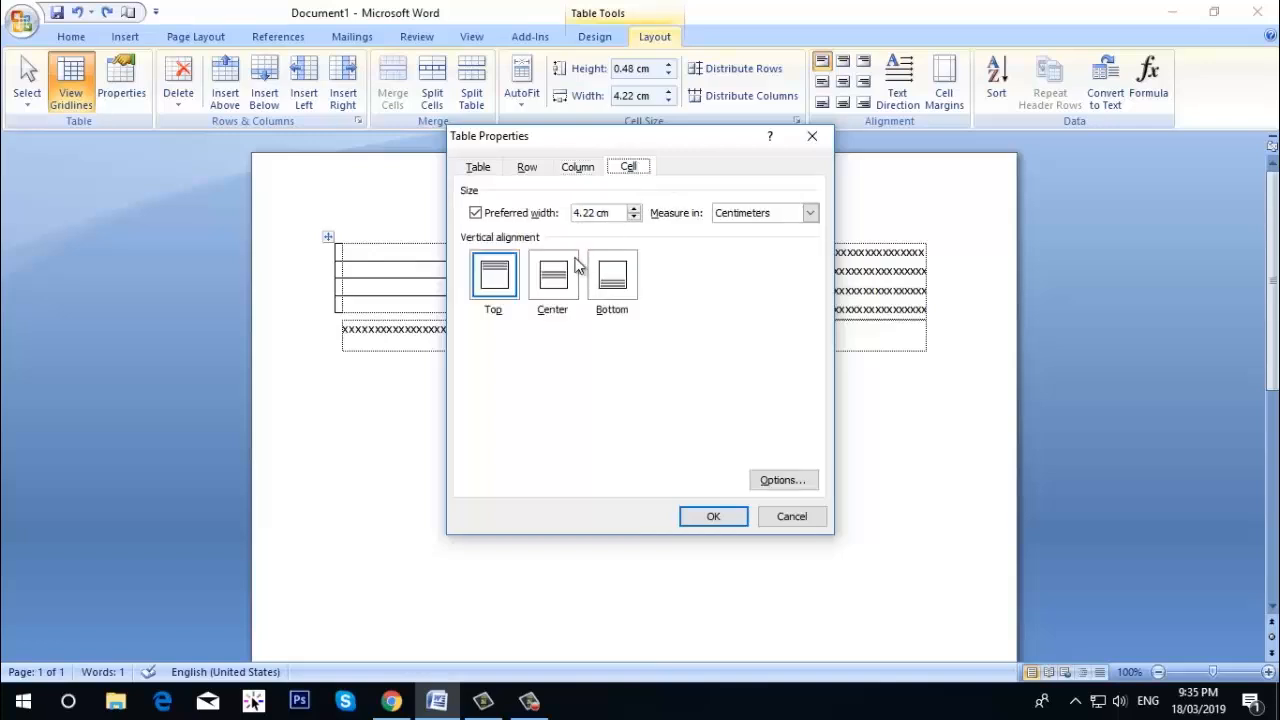
{"action": "left_click_drag", "start_coordinate": [570, 136], "coordinate": [643, 378]}
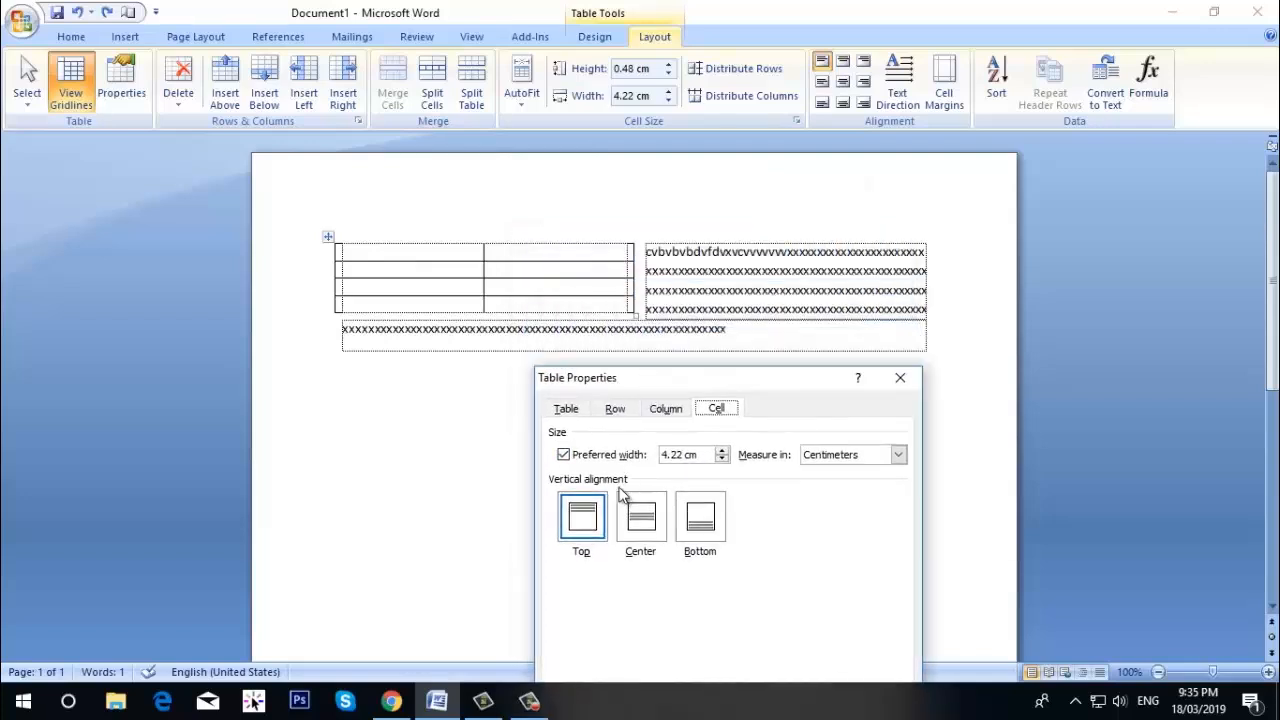
{"action": "left_click", "coordinate": [591, 314]}
{"action": "left_click", "coordinate": [897, 378]}
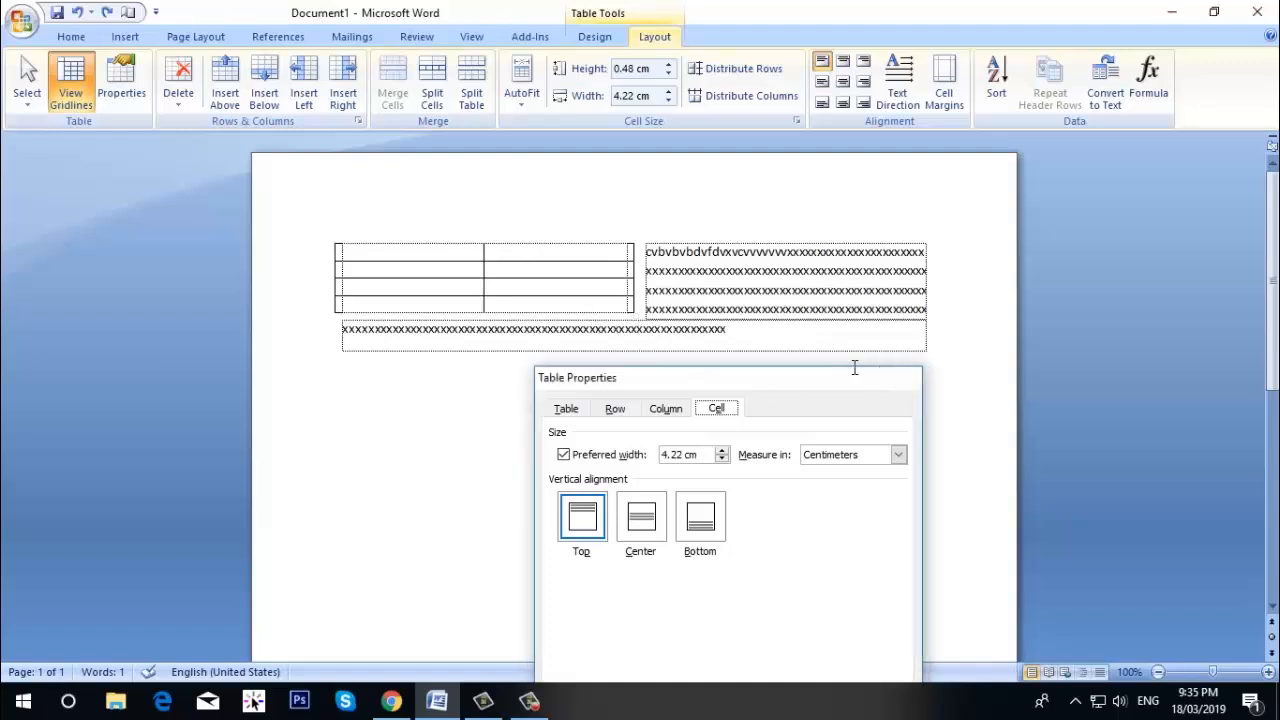
- Enlarge the whole table so its cells are about 7.13 cm wide and 1.87 cm high
{"action": "left_click_drag", "start_coordinate": [634, 313], "coordinate": [840, 517]}
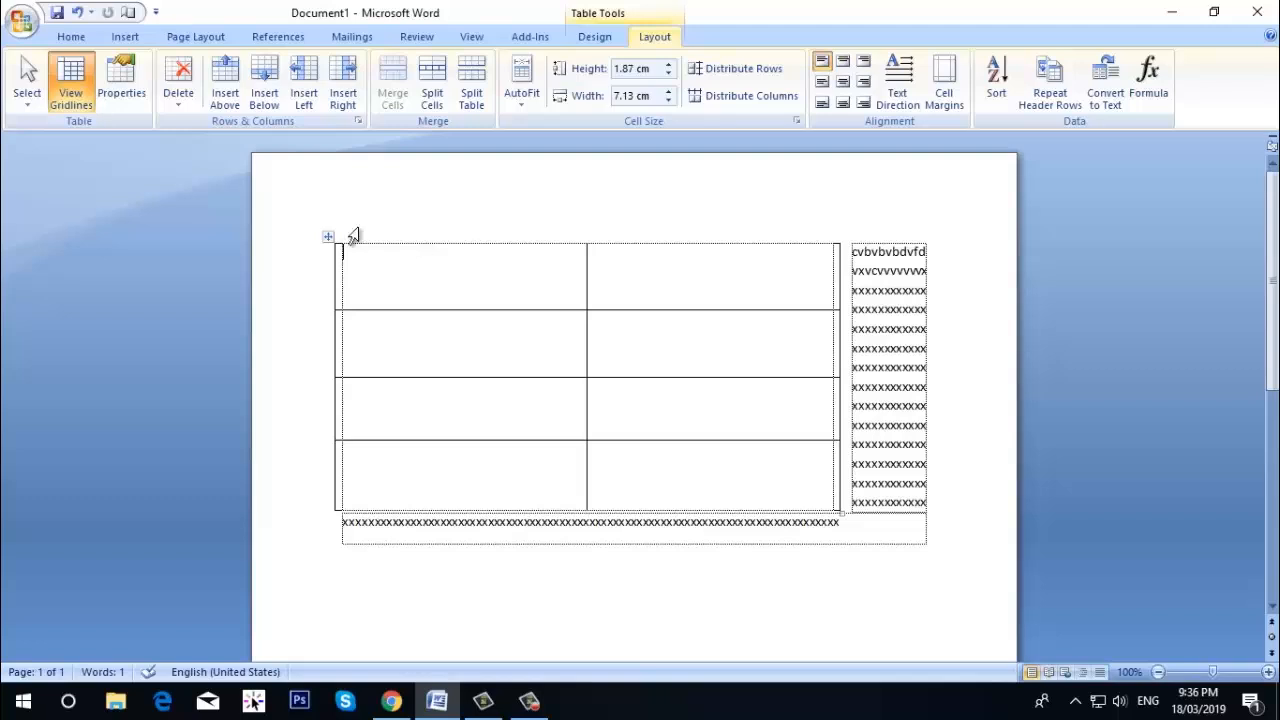
- Choose Bottom vertical alignment for the first cell in its properties and cancel the change
{"action": "left_click", "coordinate": [118, 85]}
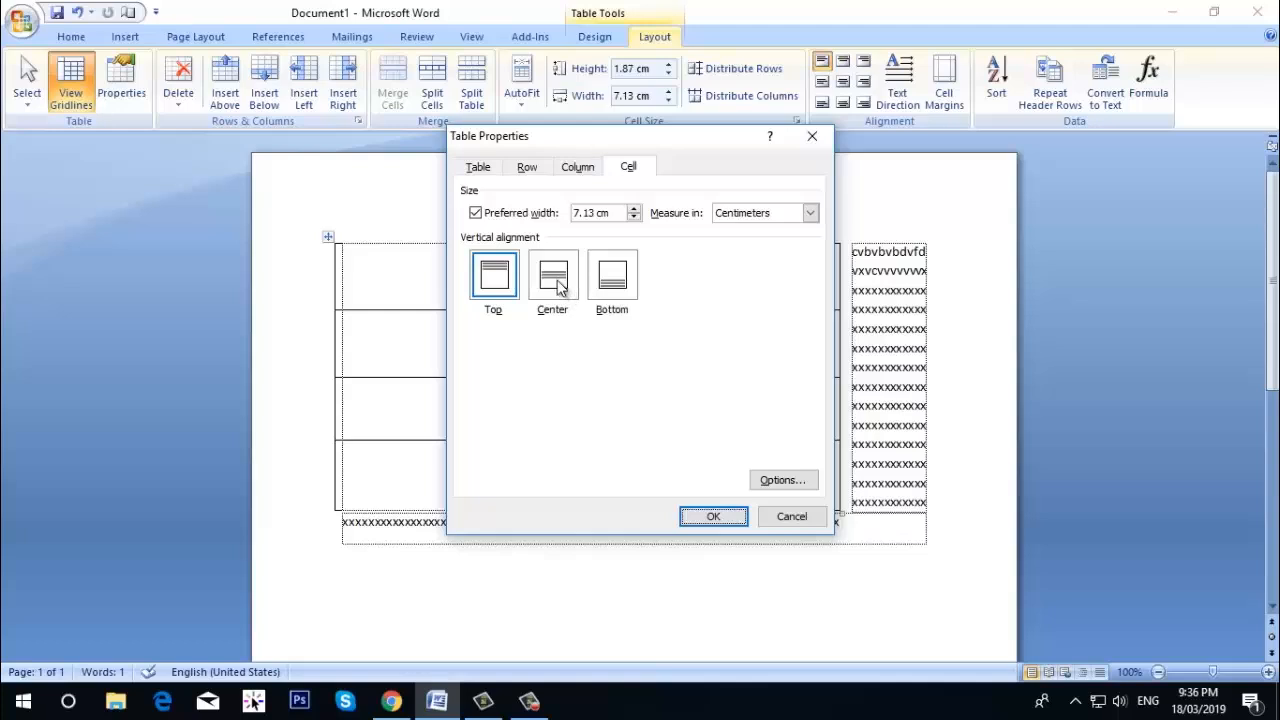
{"action": "left_click", "coordinate": [607, 290]}
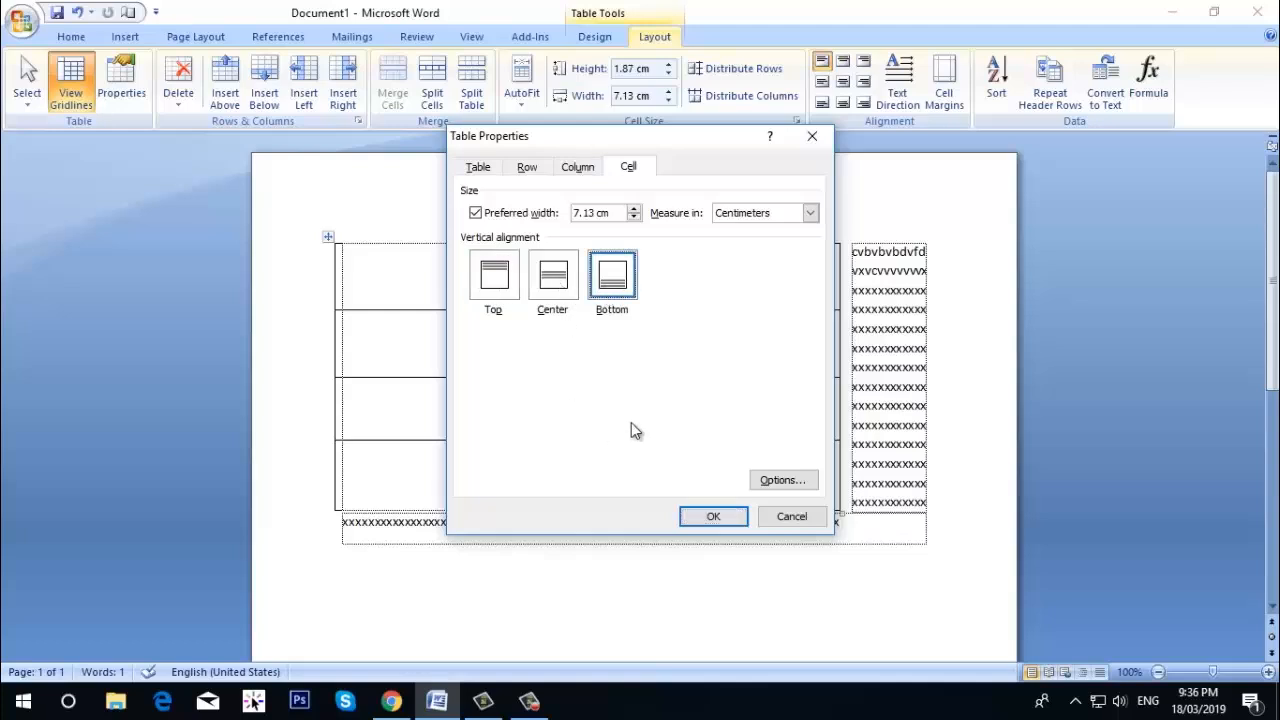
{"action": "left_click", "coordinate": [790, 516]}
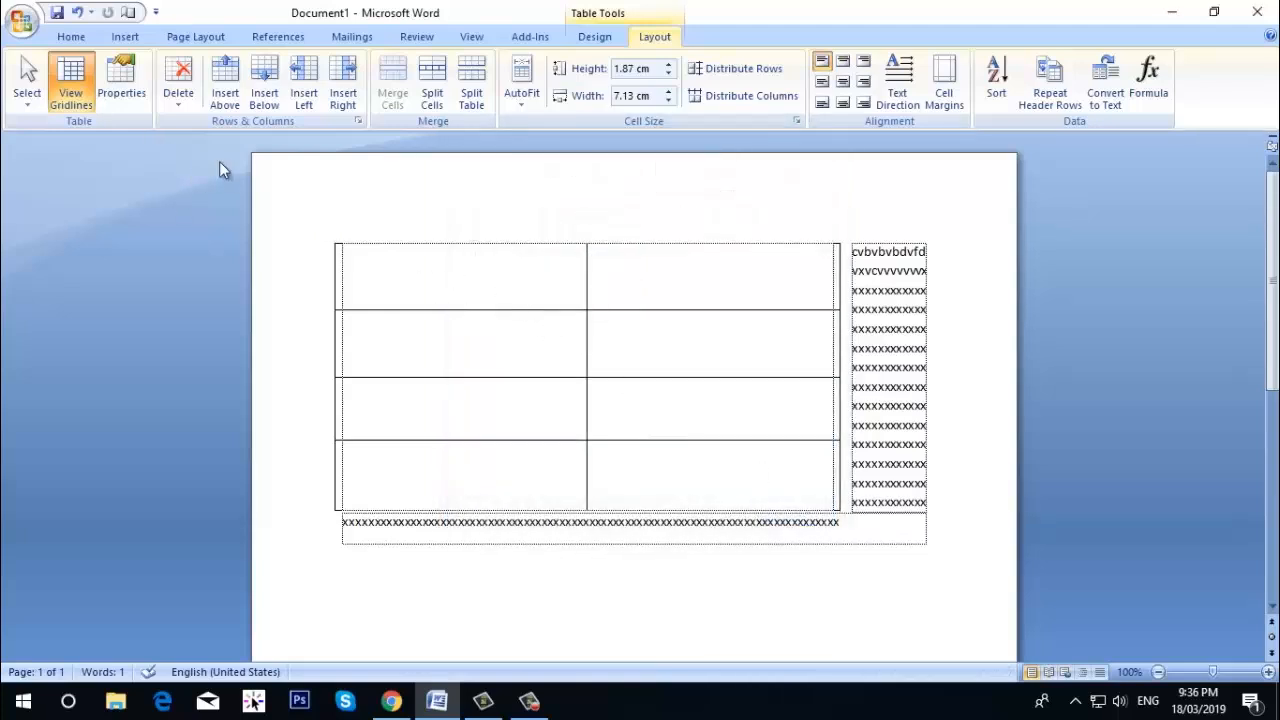
- Review the Delete options for cells, columns, rows and the whole table, selecting the second column's cells in between
{"action": "left_click", "coordinate": [188, 105]}
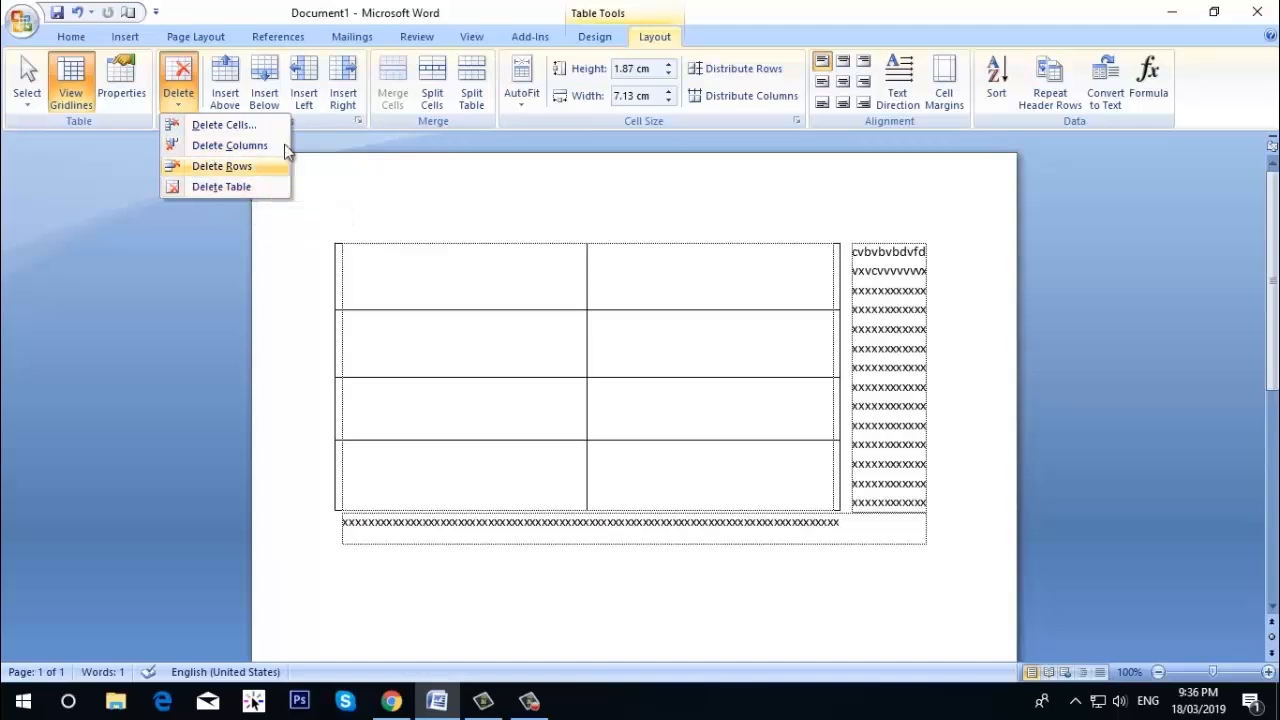
{"action": "left_click", "coordinate": [669, 270]}
{"action": "left_click_drag", "start_coordinate": [675, 268], "coordinate": [697, 455]}
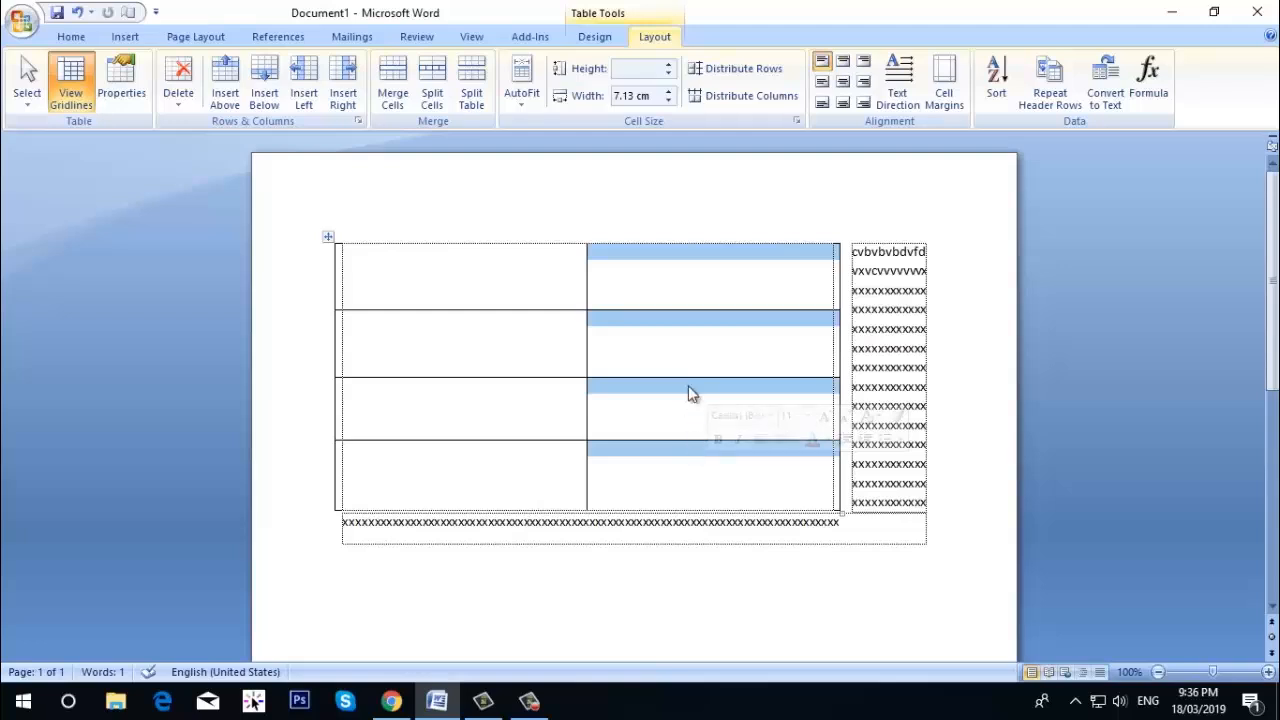
{"action": "left_click", "coordinate": [686, 350]}
{"action": "left_click", "coordinate": [182, 88]}
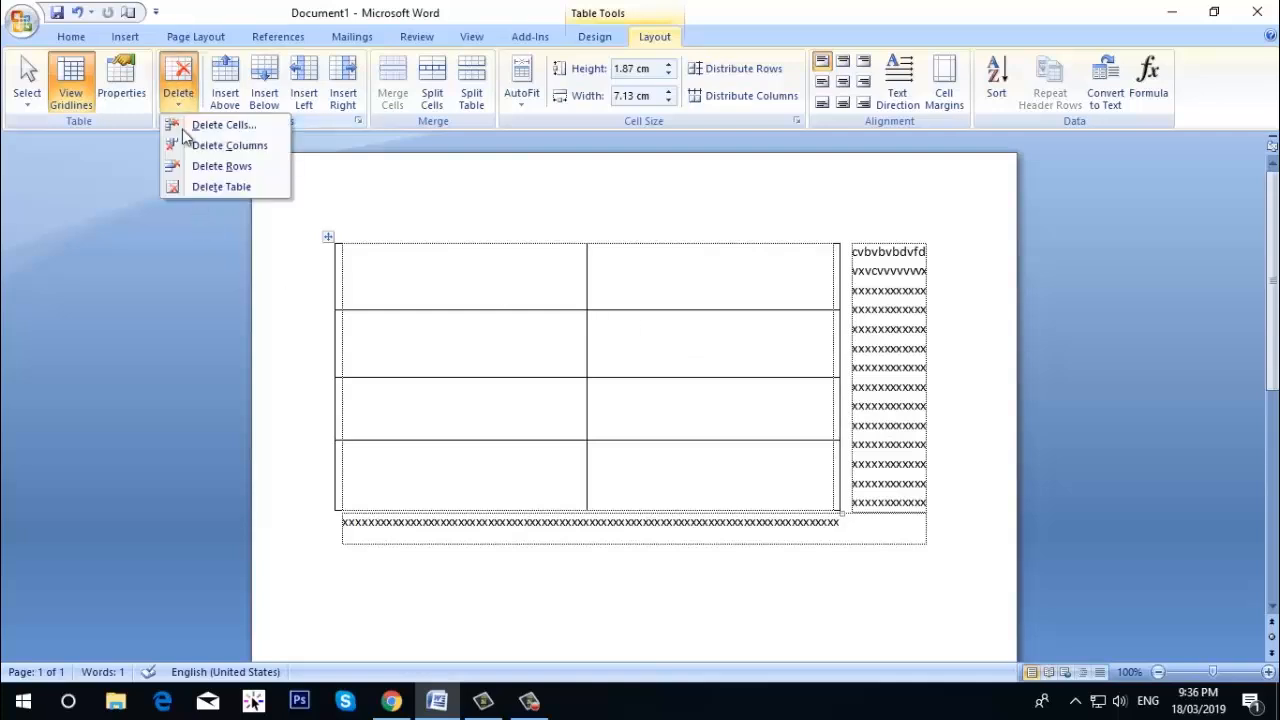
{"action": "left_click", "coordinate": [514, 349]}
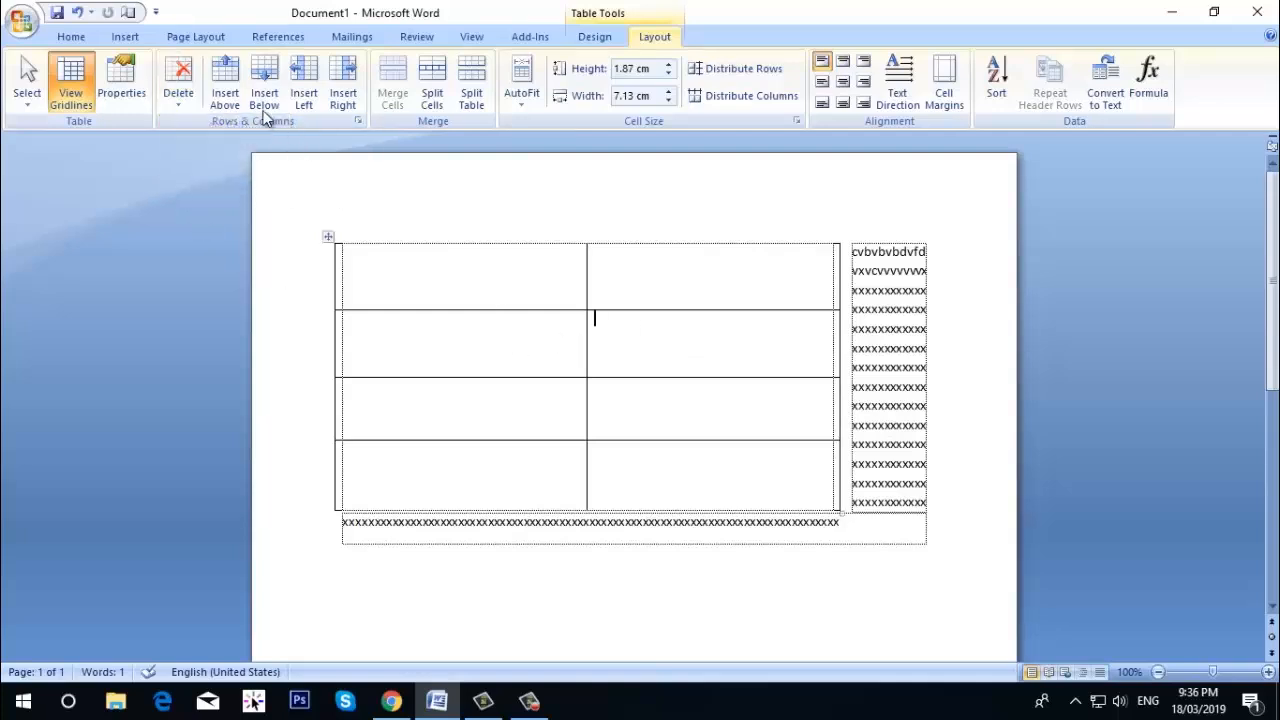
- Insert one row above the table's second row and another directly below the inserted row
{"action": "left_click", "coordinate": [524, 349]}
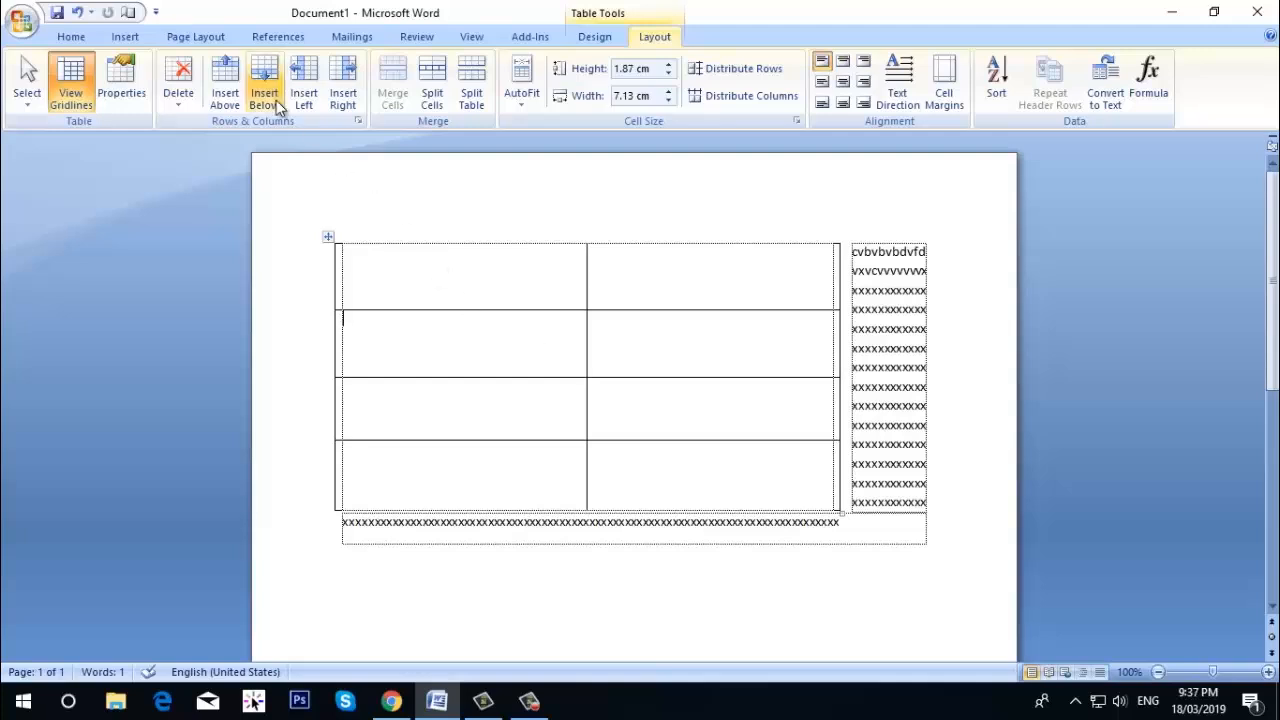
{"action": "left_click", "coordinate": [222, 88]}
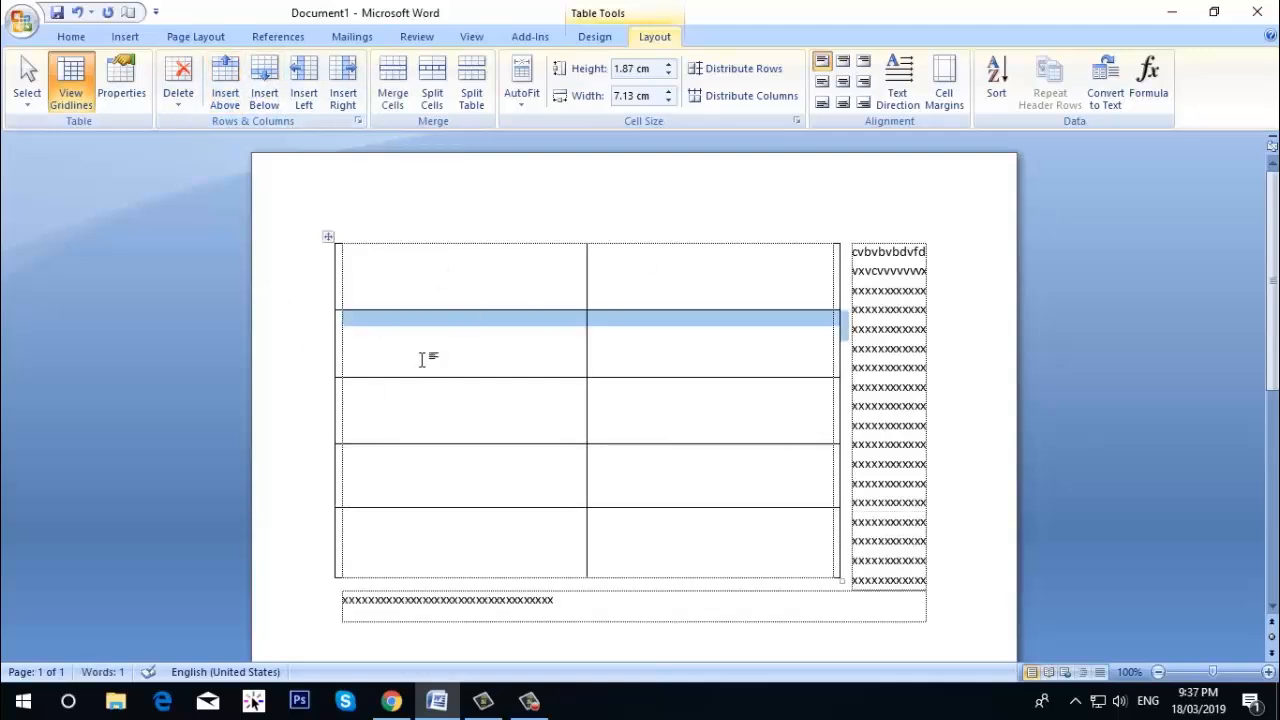
{"action": "left_click", "coordinate": [266, 88]}
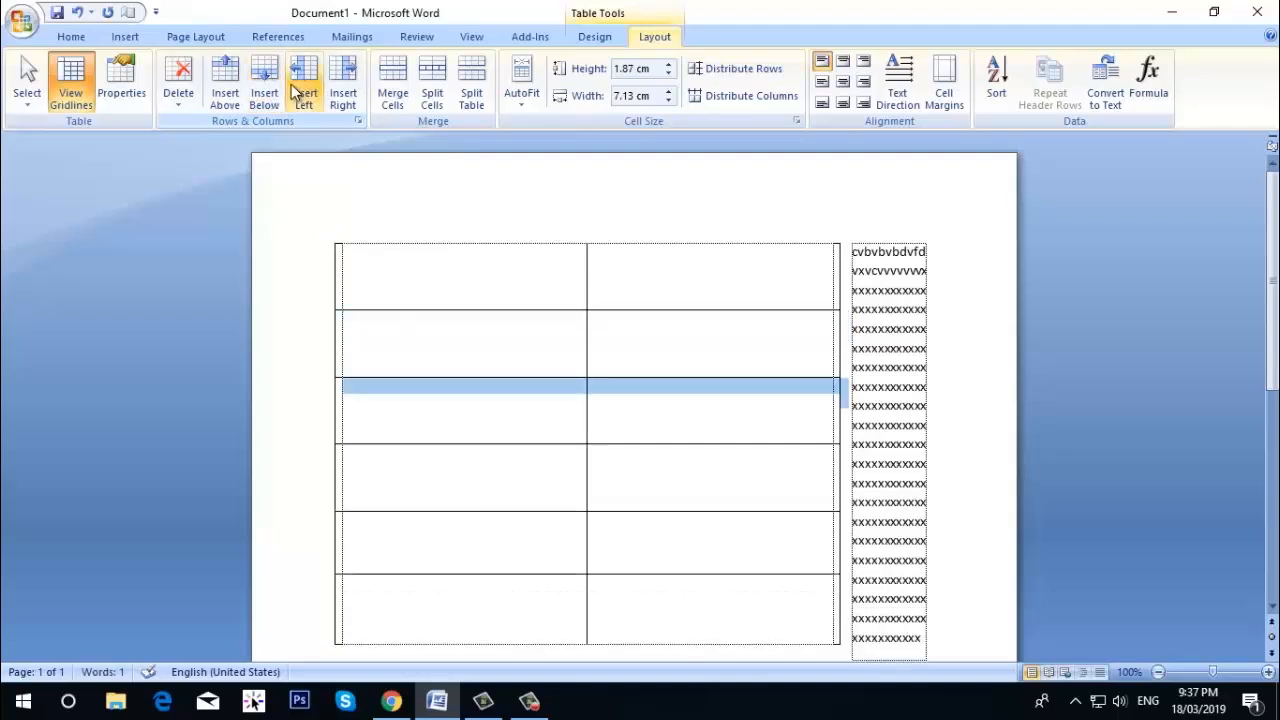
- Insert two columns before the table's two columns and two more after the inserted pair
{"action": "left_click", "coordinate": [302, 90]}
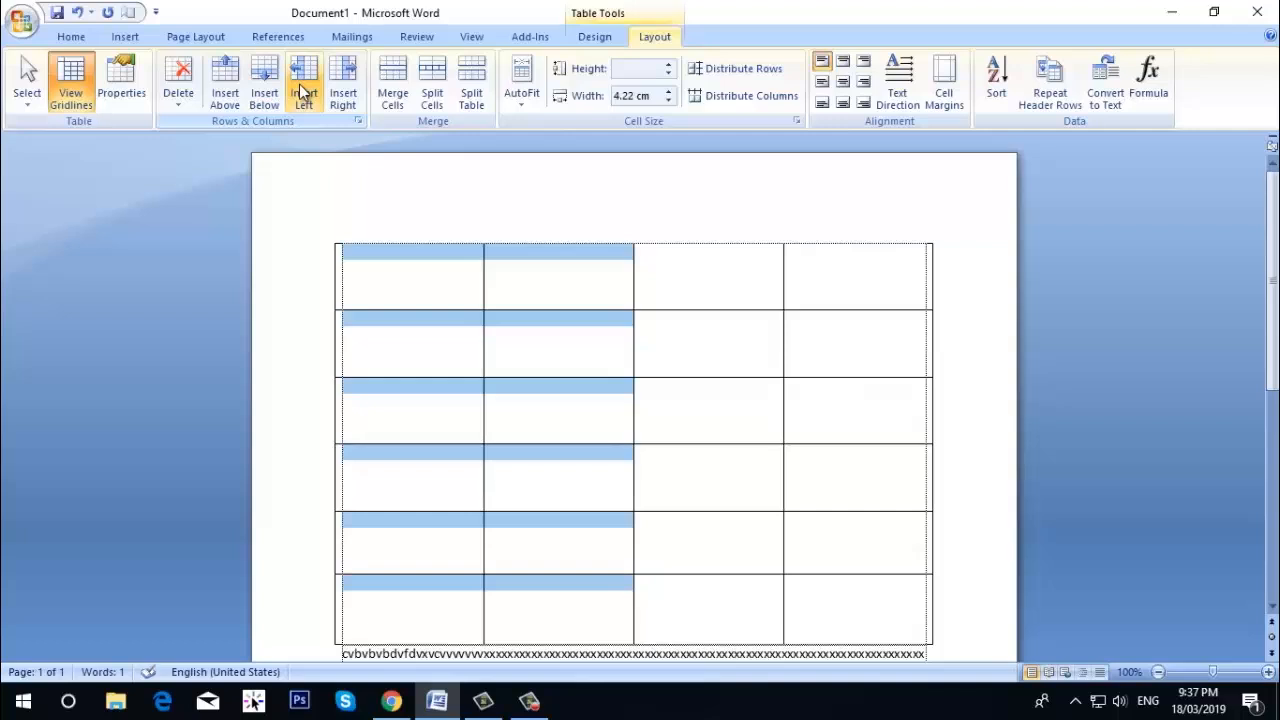
{"action": "left_click", "coordinate": [342, 95]}
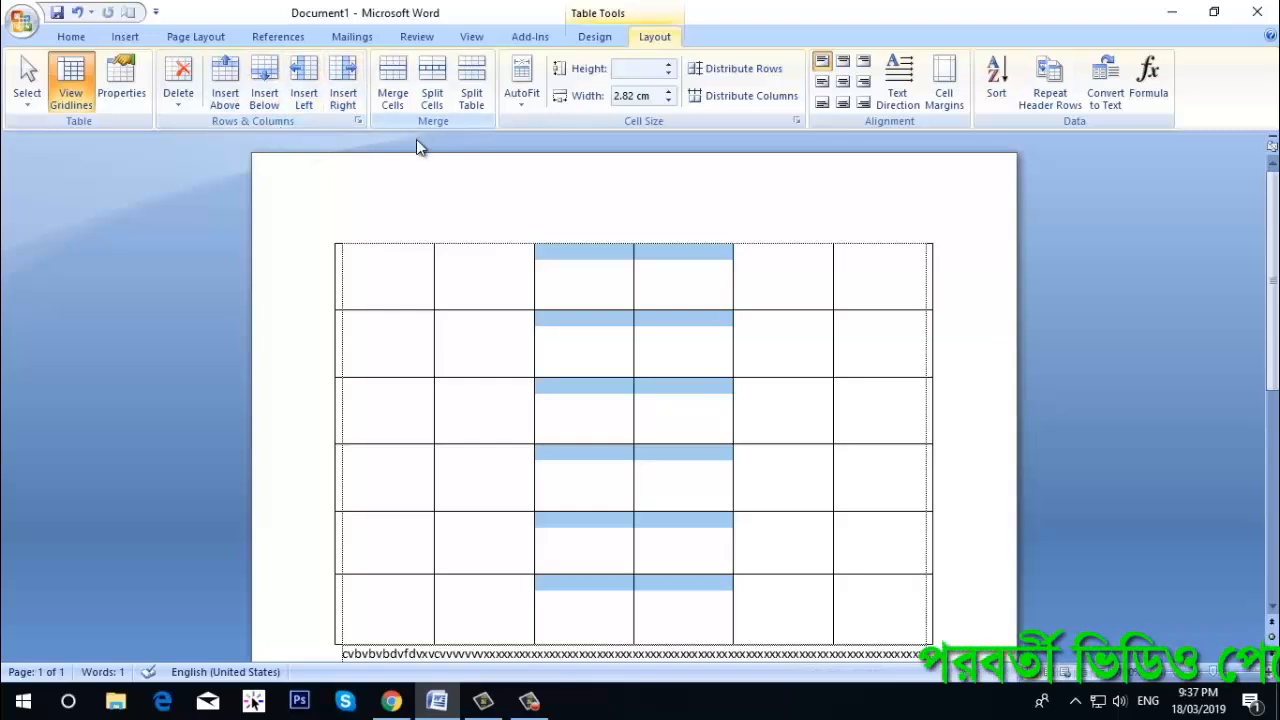
{"action": "left_click", "coordinate": [521, 284]}
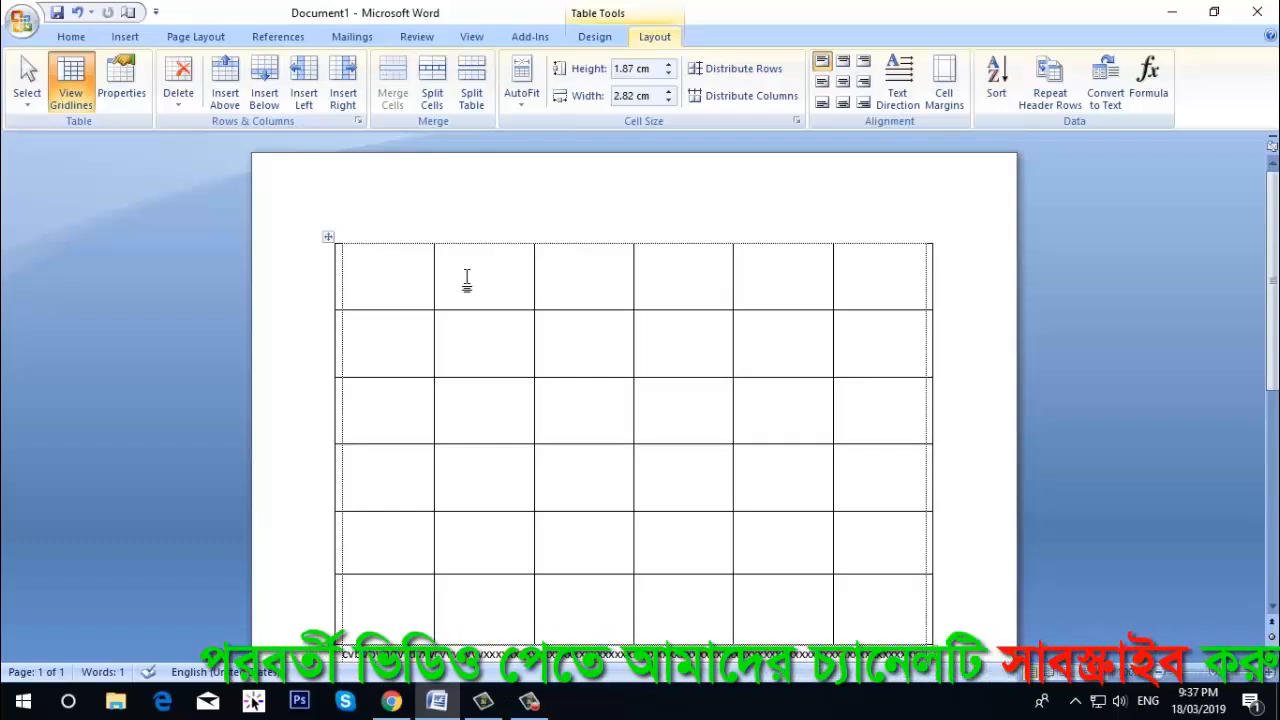
- Merge the first two cells of the table's first two rows into one cell
{"action": "left_click", "coordinate": [594, 37]}
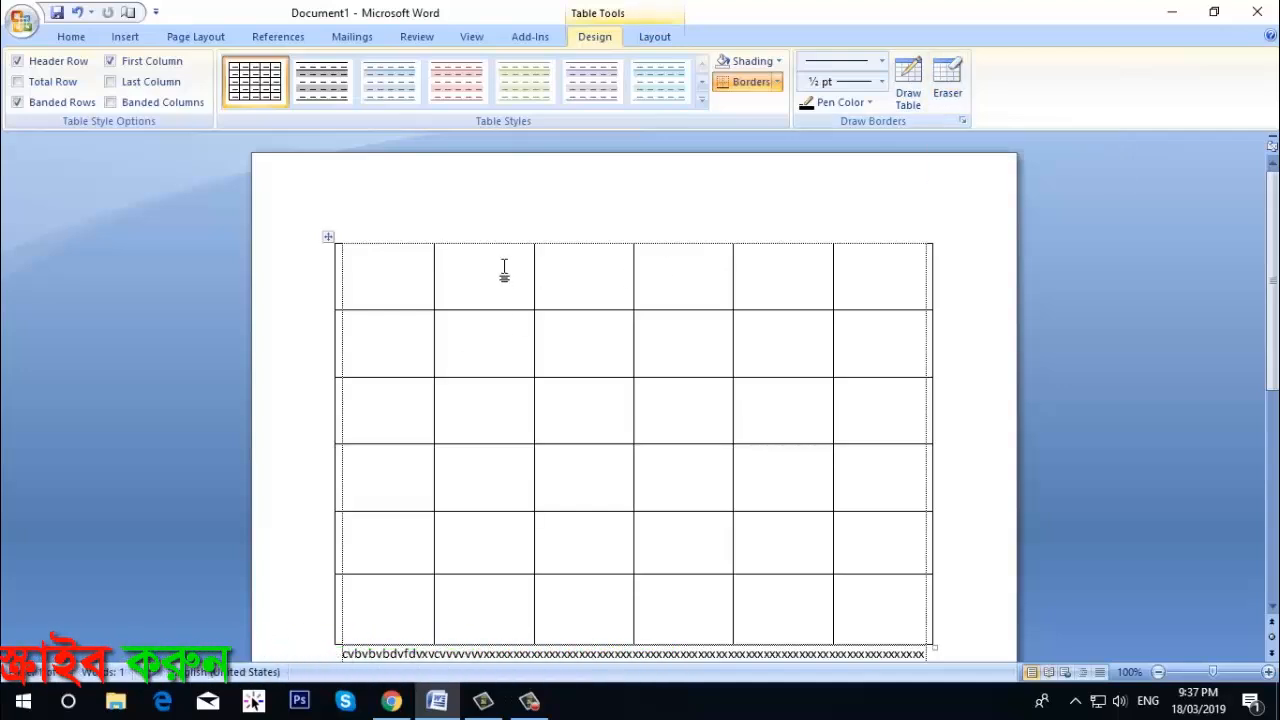
{"action": "left_click", "coordinate": [655, 40]}
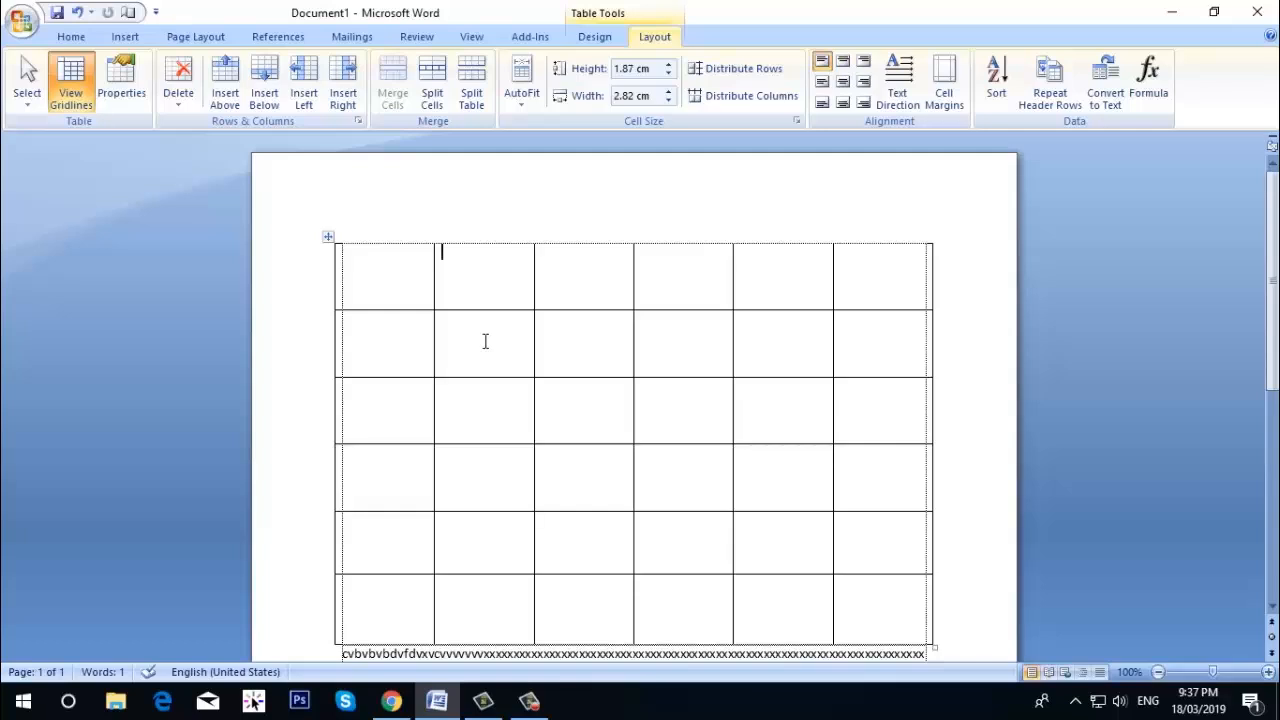
{"action": "left_click_drag", "start_coordinate": [403, 277], "coordinate": [449, 329]}
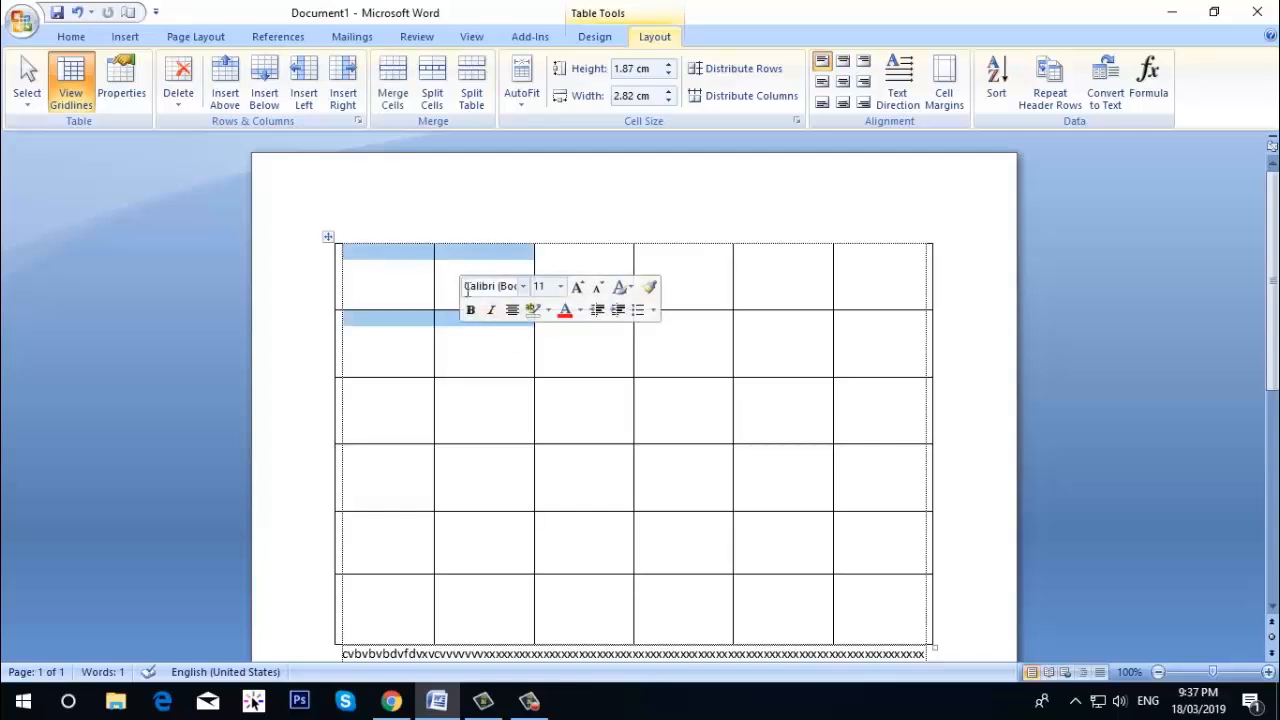
{"action": "left_click", "coordinate": [393, 88]}
- Split the merged cell in the table's upper corner into 2 columns and 1 row
{"action": "left_click", "coordinate": [427, 290]}
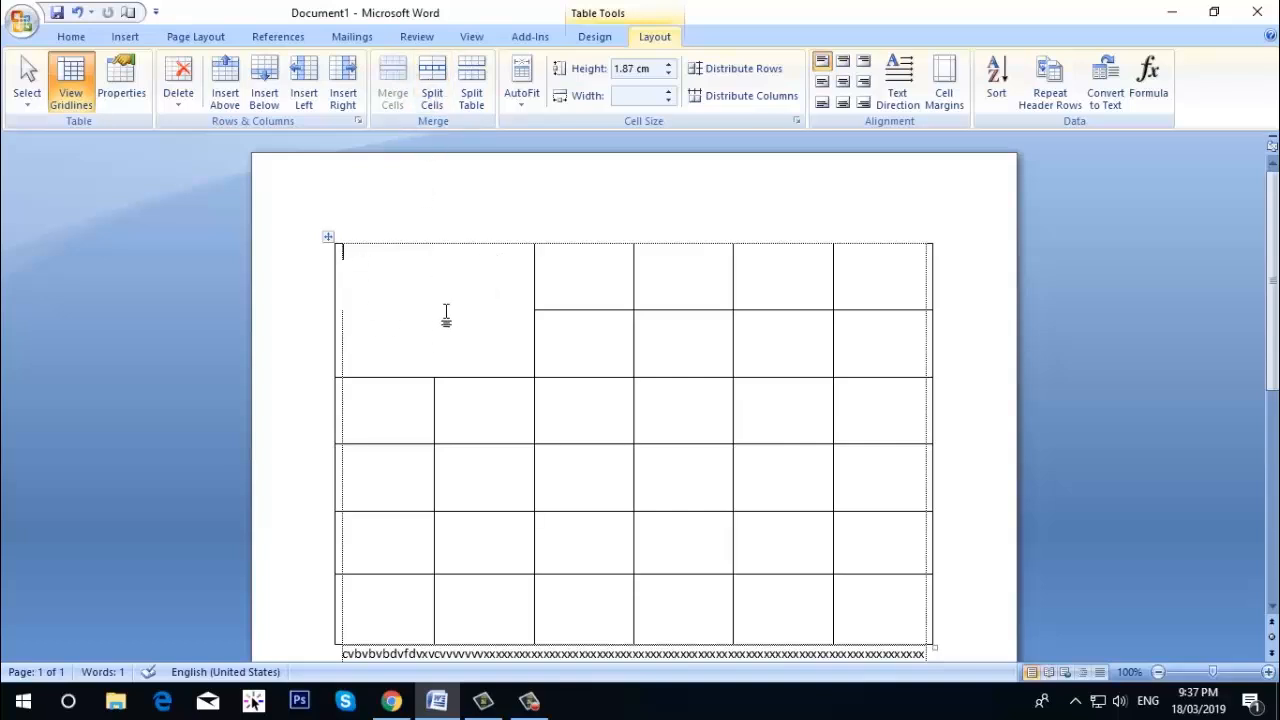
{"action": "left_click", "coordinate": [417, 95]}
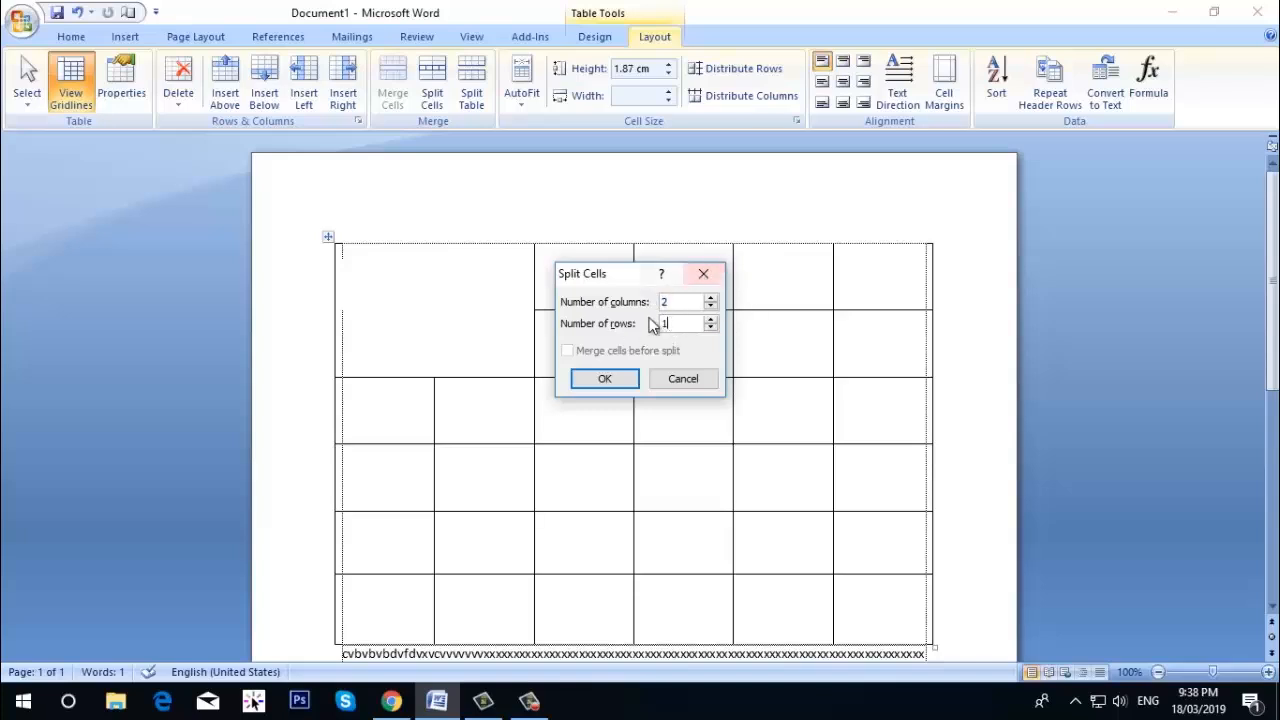
{"action": "left_click", "coordinate": [605, 379]}
{"action": "left_click", "coordinate": [485, 314]}
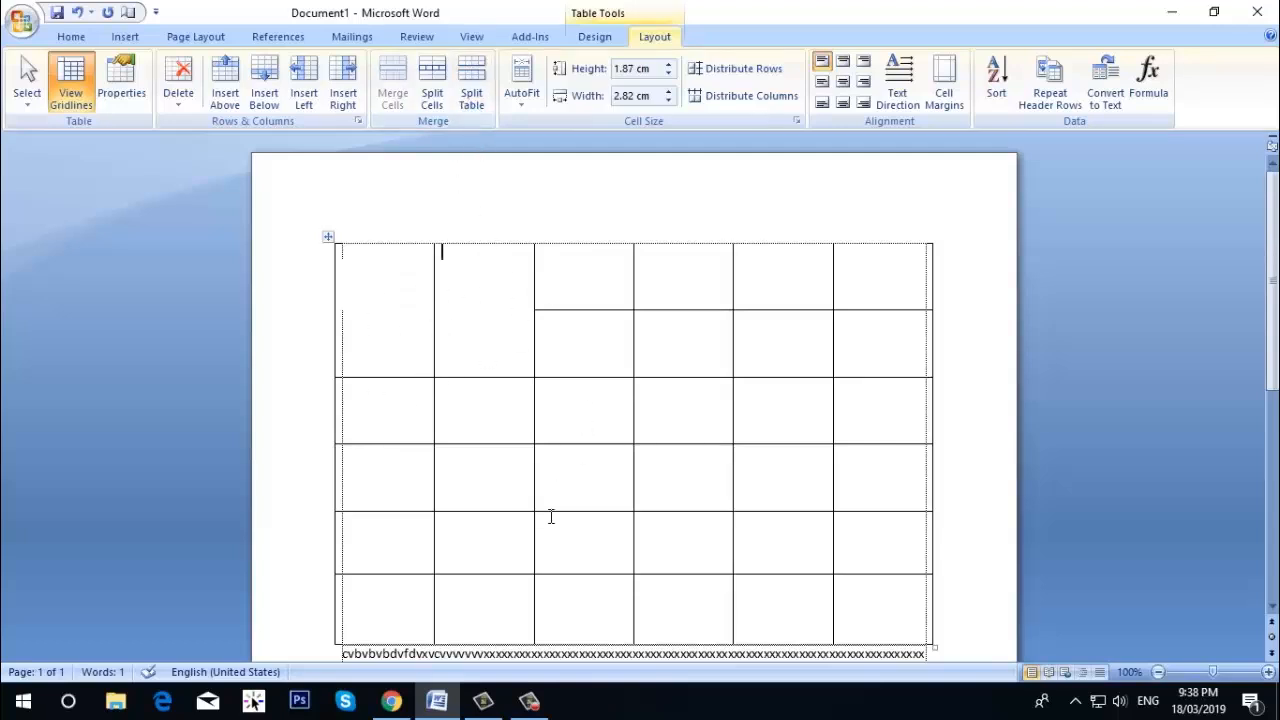
- Split the table into two at its fourth row and reverse the split
{"action": "left_click", "coordinate": [580, 474]}
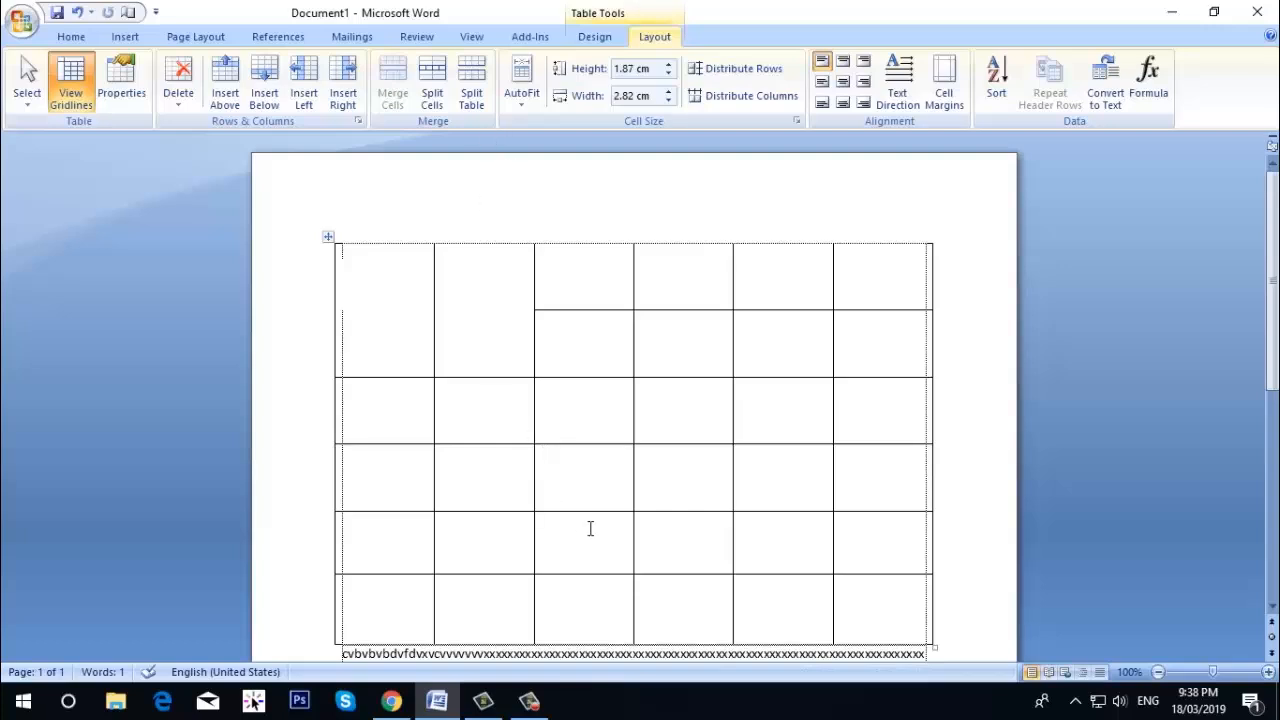
{"action": "scroll", "coordinate": [591, 482], "scroll_direction": "down", "scroll_amount": 2}
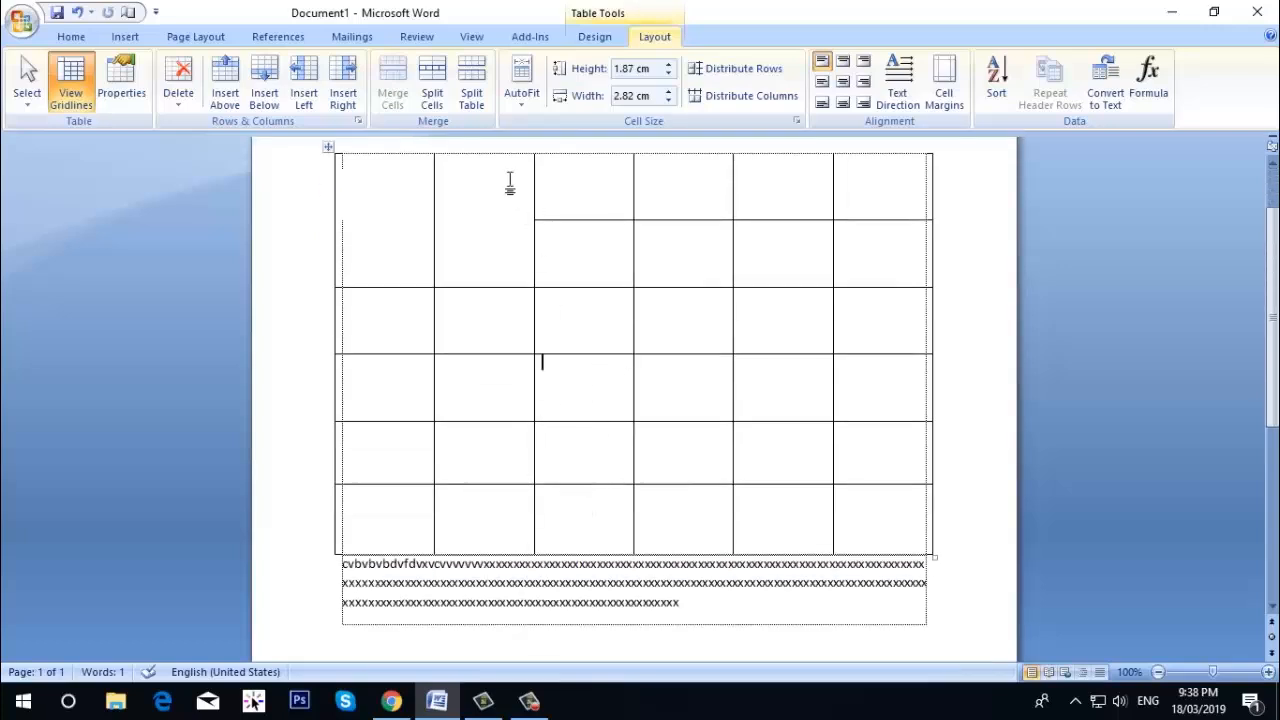
{"action": "left_click", "coordinate": [471, 95]}
{"action": "left_click", "coordinate": [394, 392]}
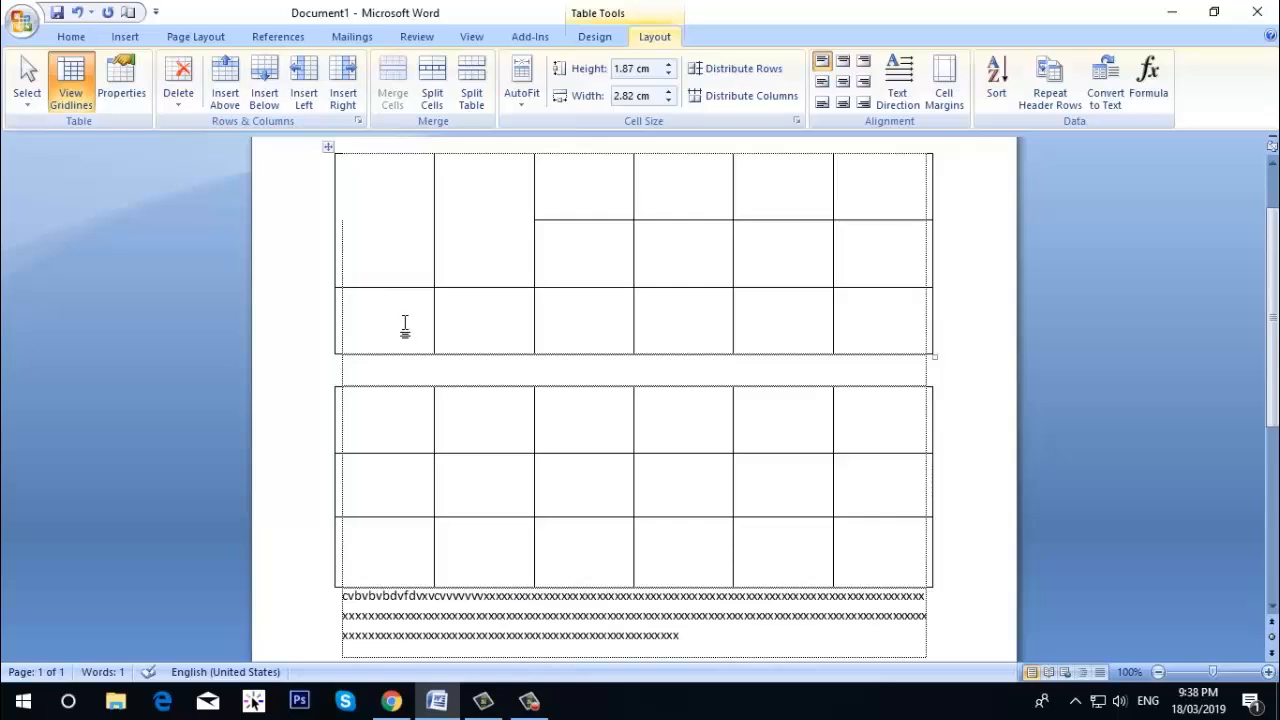
{"action": "key", "text": "BackSpace"}
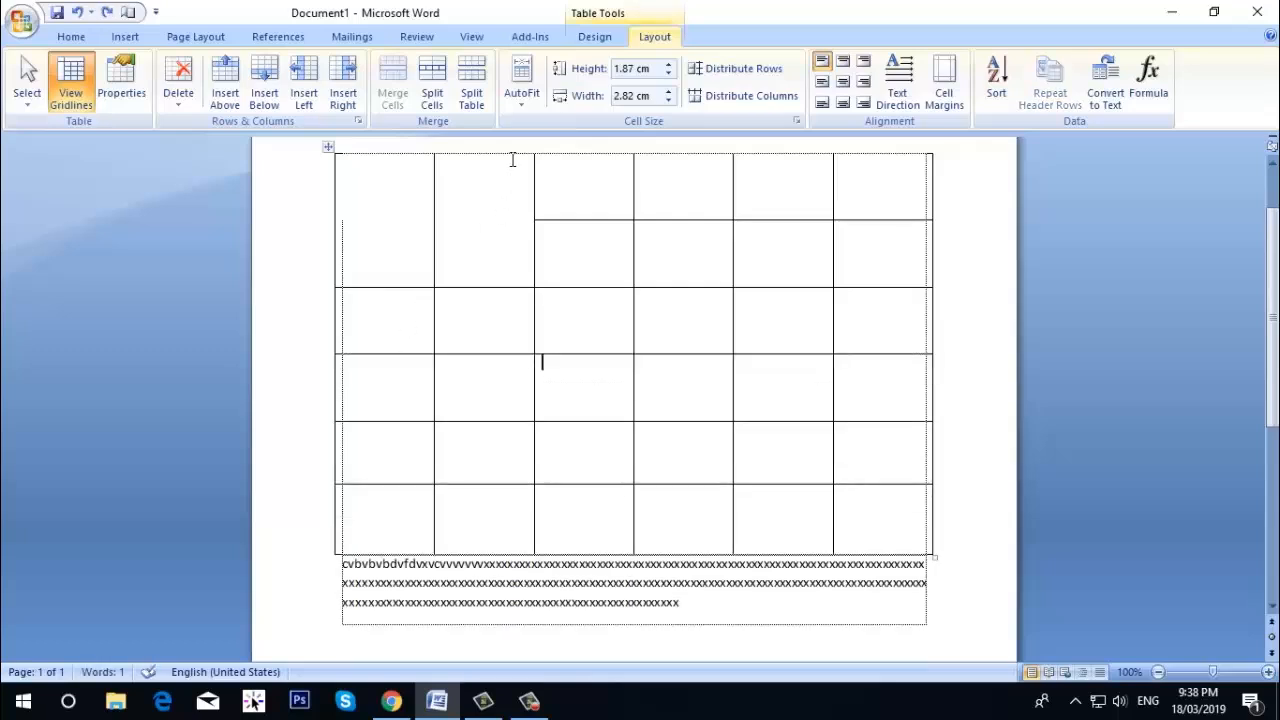
- AutoFit the table to its contents and refit it to the window width
{"action": "left_click", "coordinate": [526, 109]}
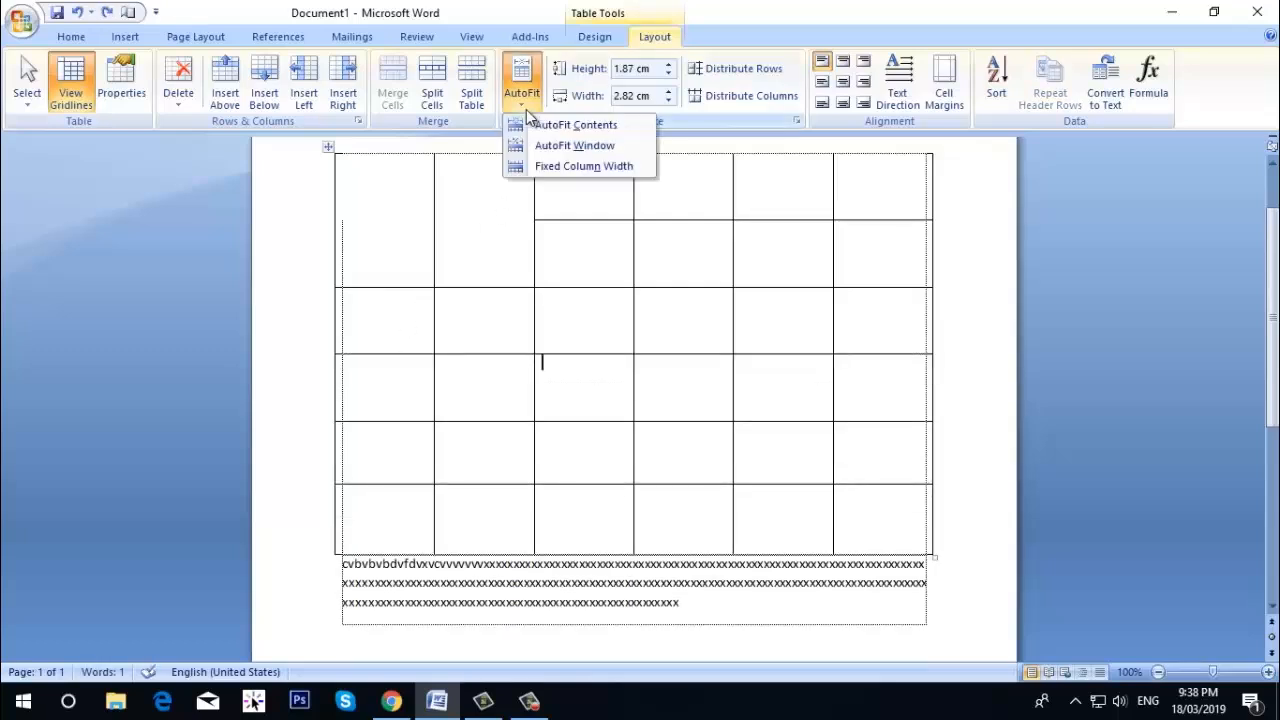
{"action": "left_click", "coordinate": [576, 125]}
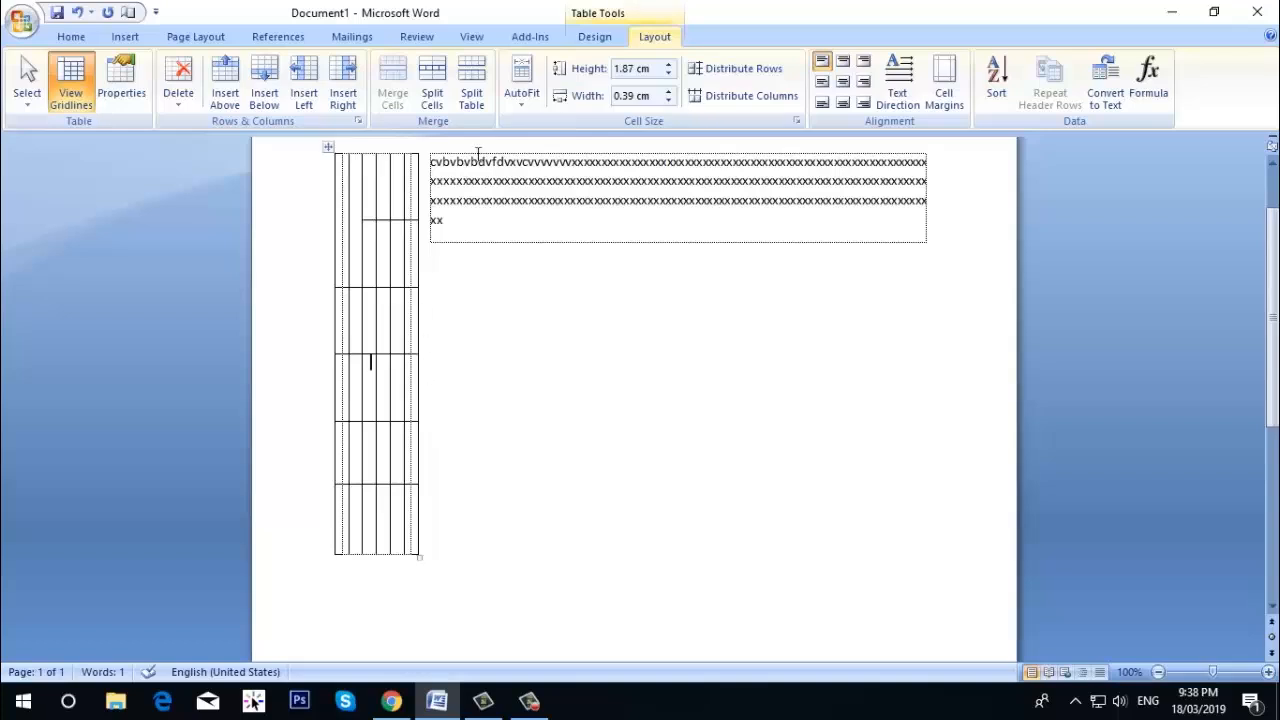
{"action": "left_click", "coordinate": [515, 95]}
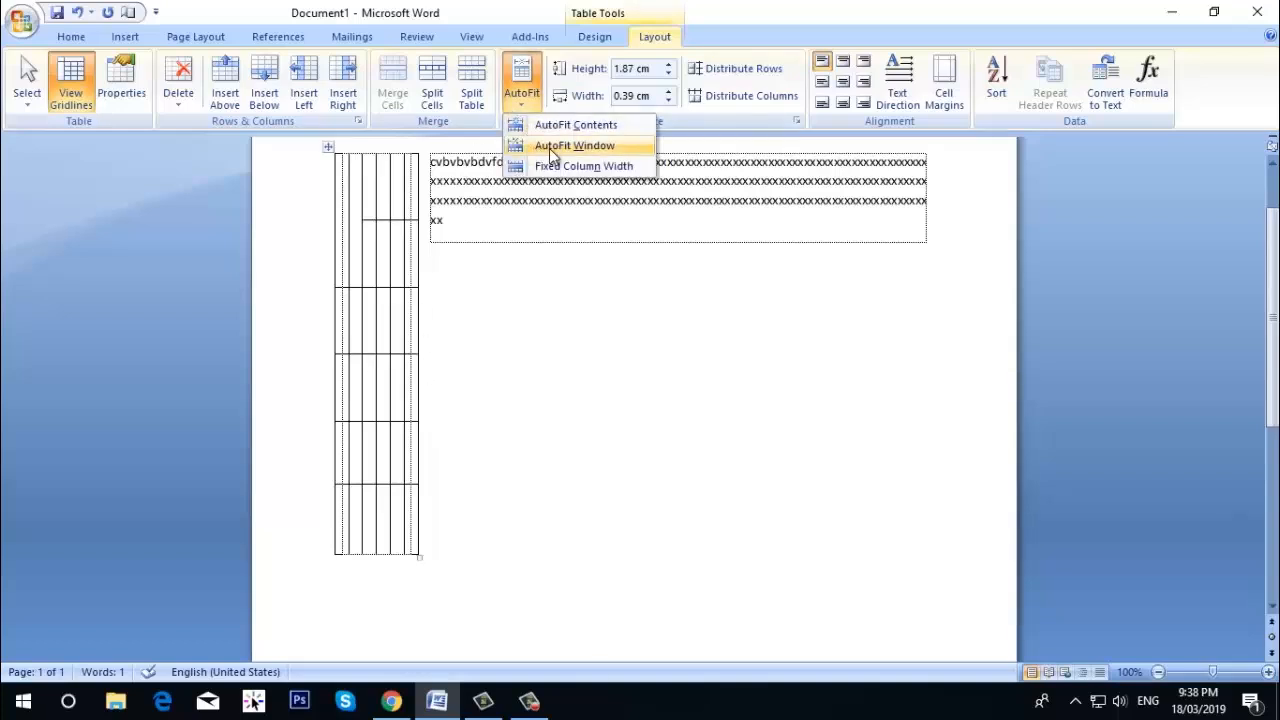
{"action": "left_click", "coordinate": [540, 148]}
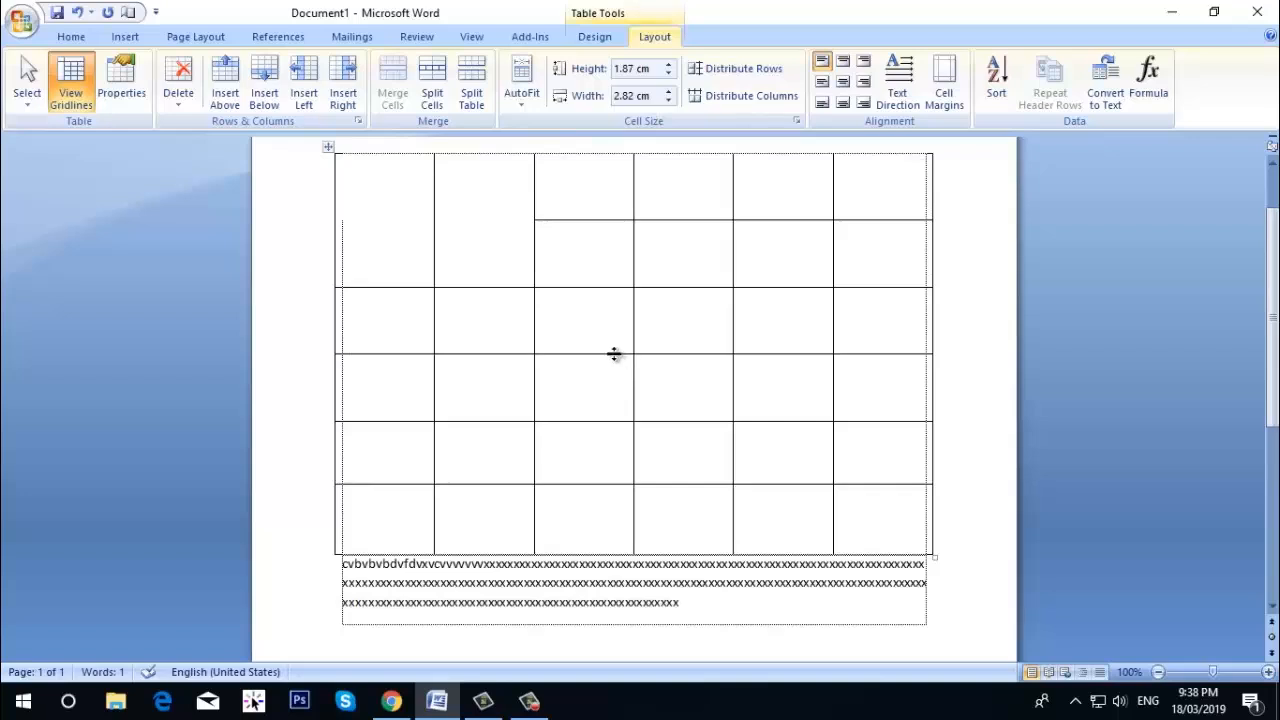
- Shrink the third row to about 0.71 cm high, narrow the fourth column, and make the fifth column about 3 cm wide
{"action": "left_click", "coordinate": [616, 334]}
{"action": "left_click_drag", "start_coordinate": [697, 354], "coordinate": [691, 313]}
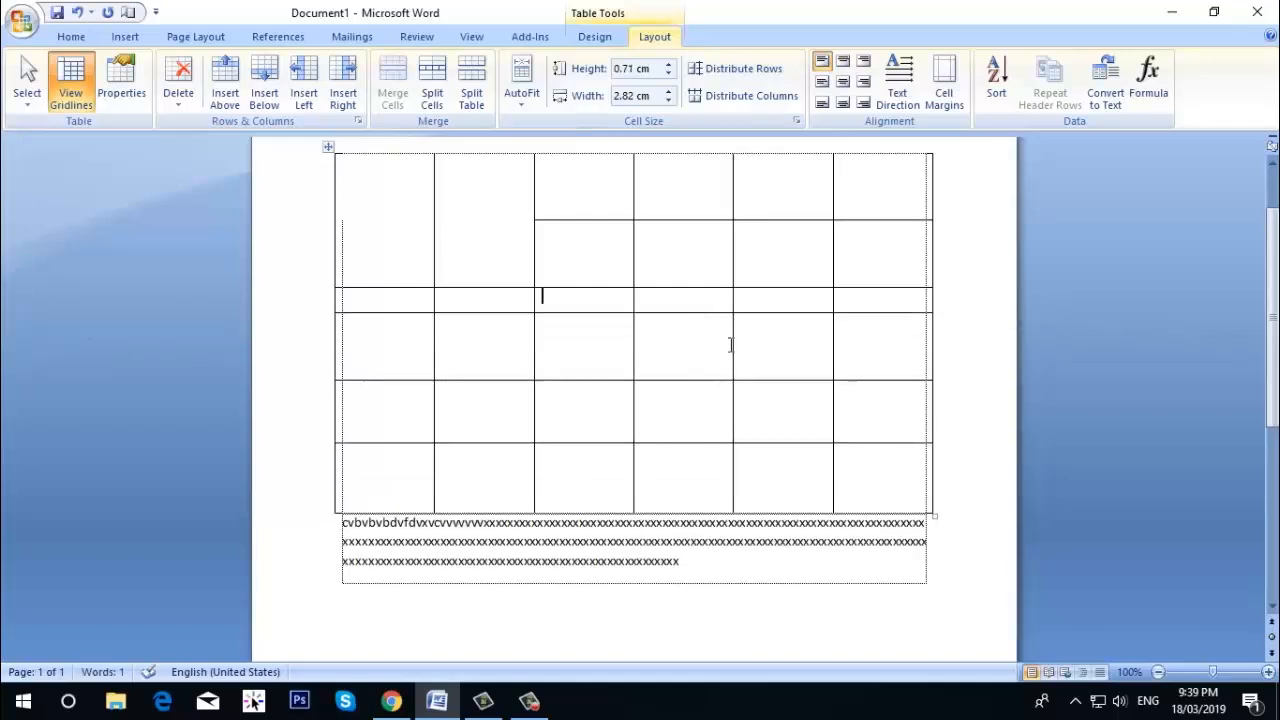
{"action": "left_click_drag", "start_coordinate": [732, 350], "coordinate": [687, 330]}
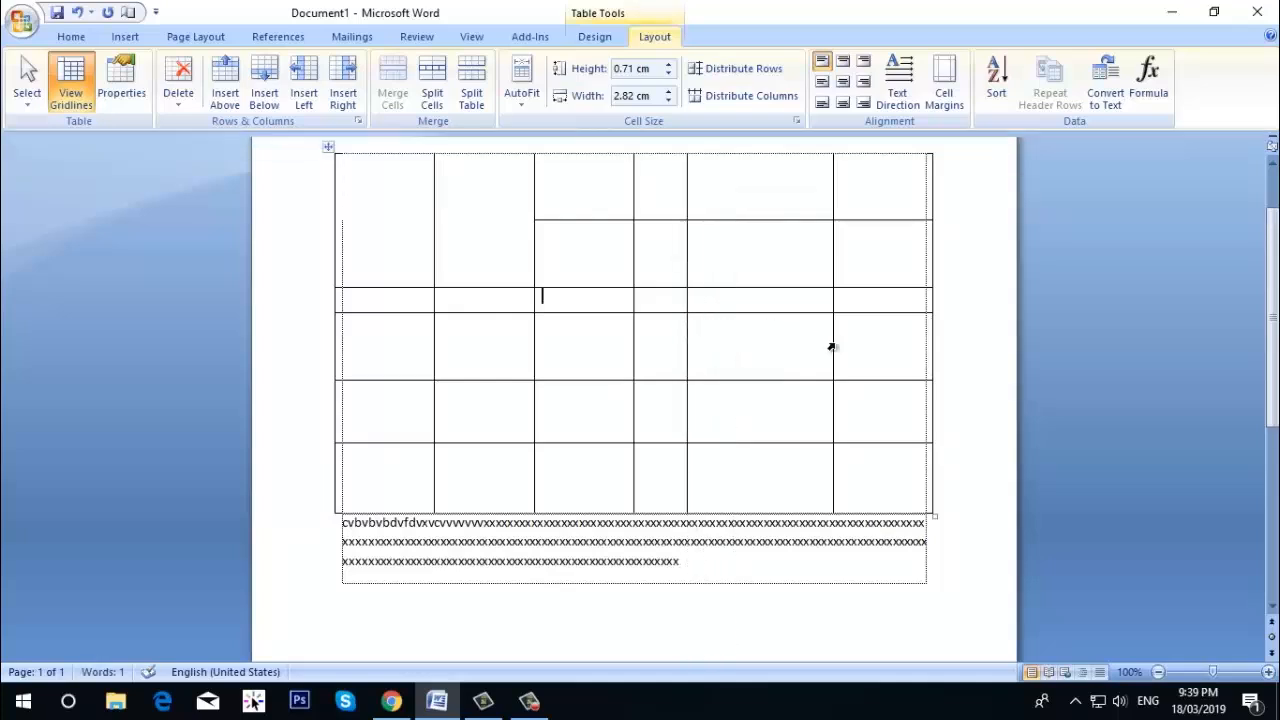
{"action": "left_click", "coordinate": [831, 347]}
{"action": "left_click", "coordinate": [830, 341]}
{"action": "left_click_drag", "start_coordinate": [833, 340], "coordinate": [793, 336]}
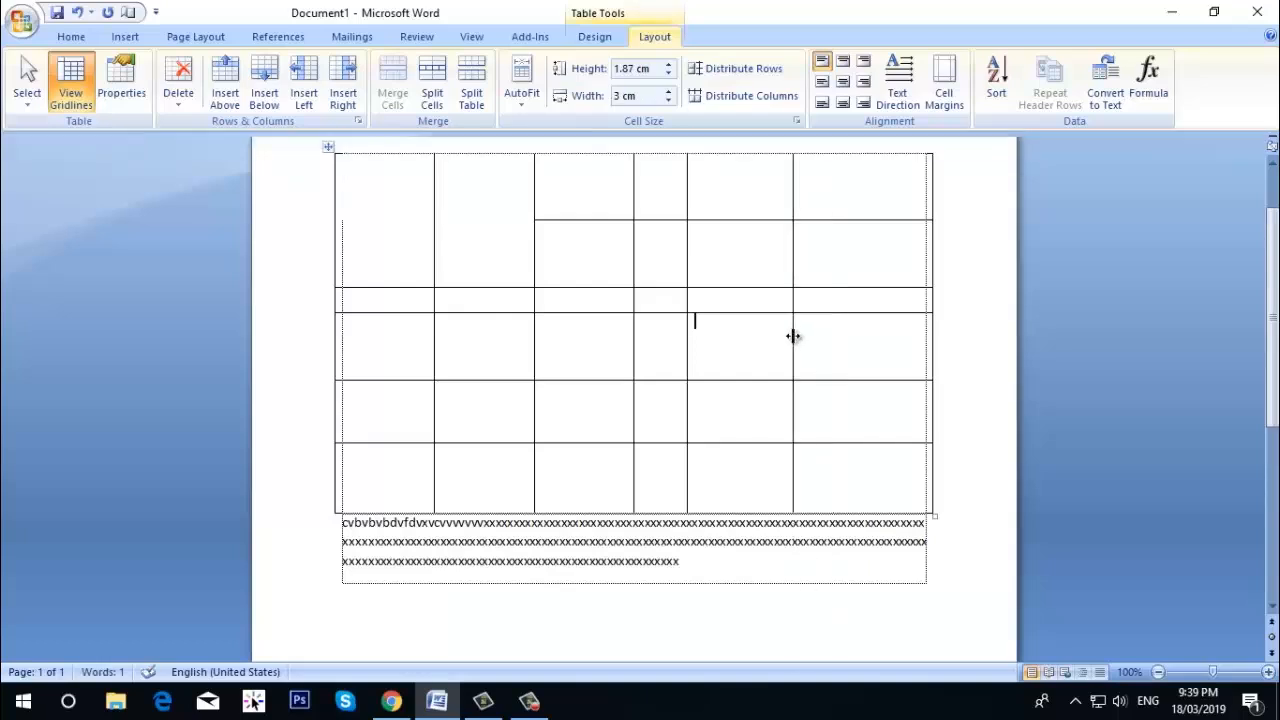
- Delete all cells in the table's first two rows
{"action": "left_click_drag", "start_coordinate": [391, 197], "coordinate": [810, 252]}
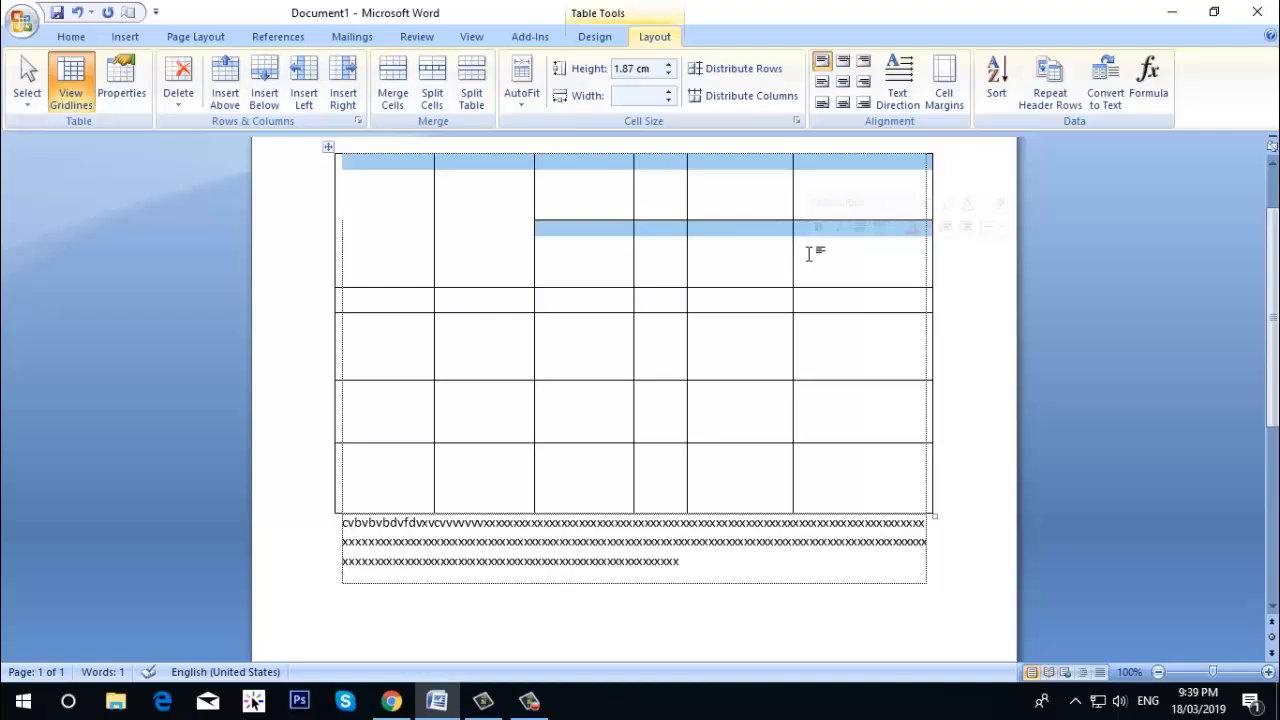
{"action": "key", "text": "BackSpace"}
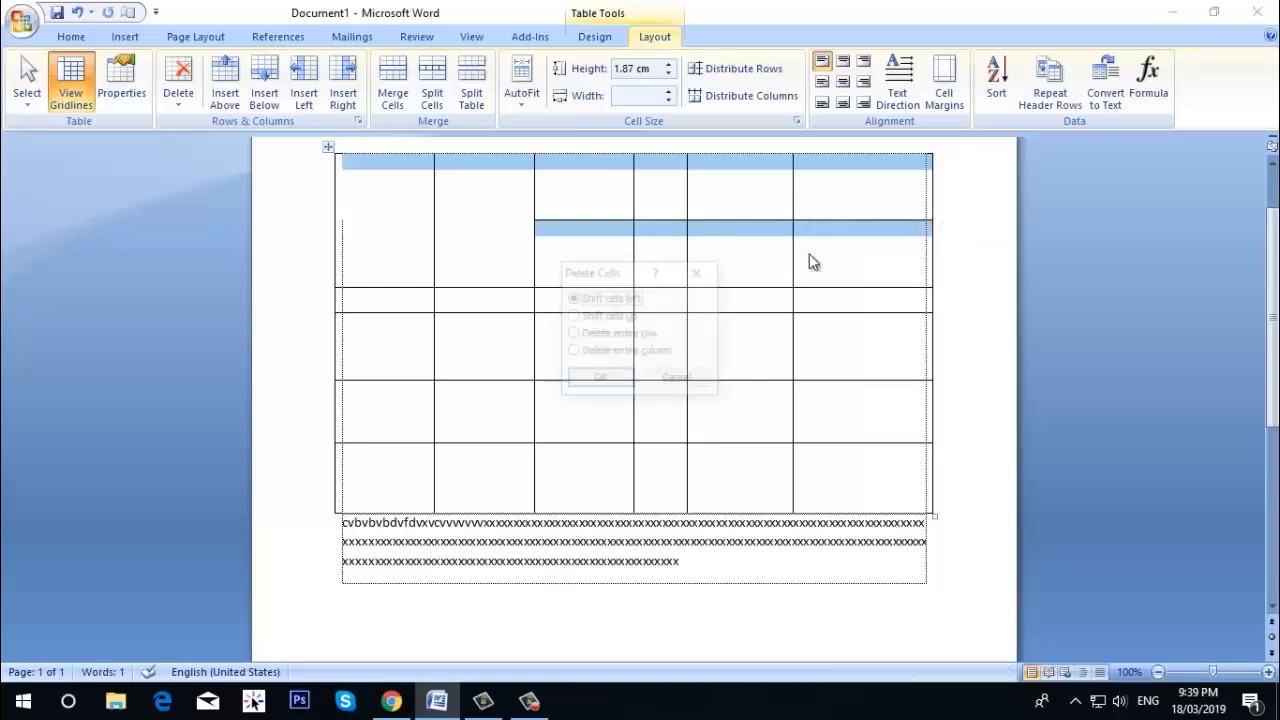
{"action": "left_click", "coordinate": [600, 379]}
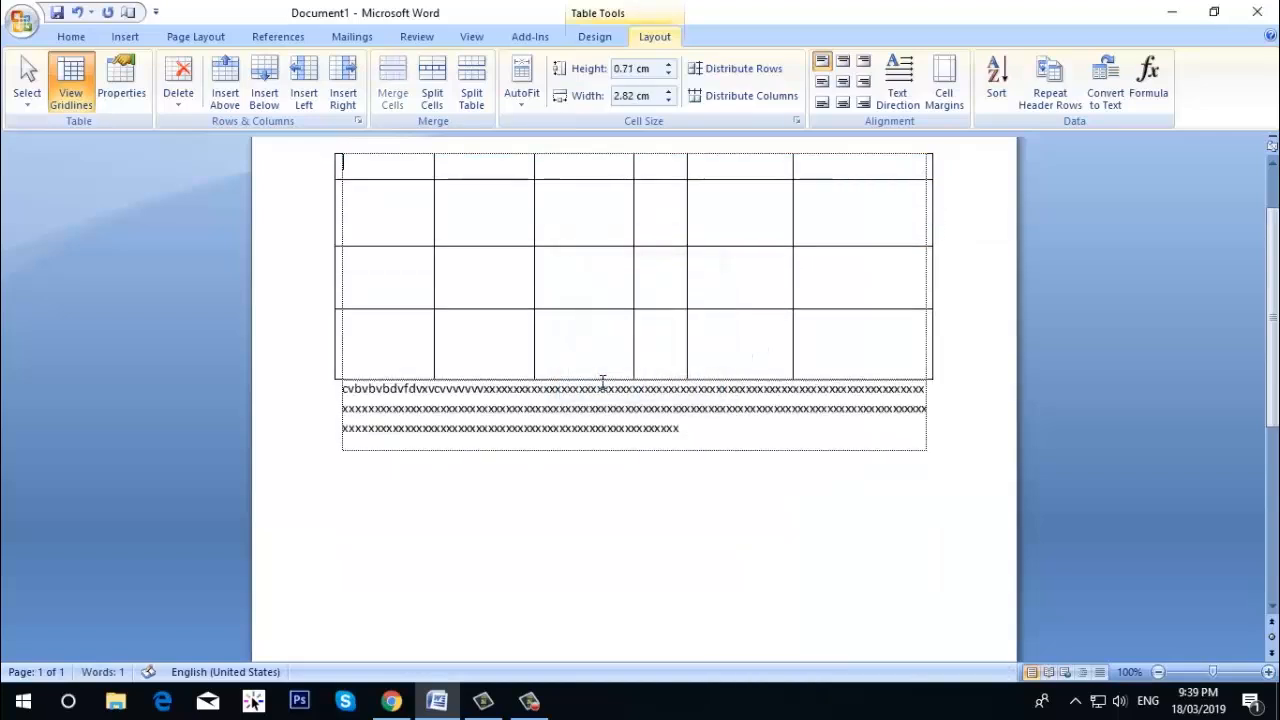
- Distribute the table's rows and columns evenly
{"action": "scroll", "coordinate": [708, 157], "scroll_direction": "up", "scroll_amount": 2}
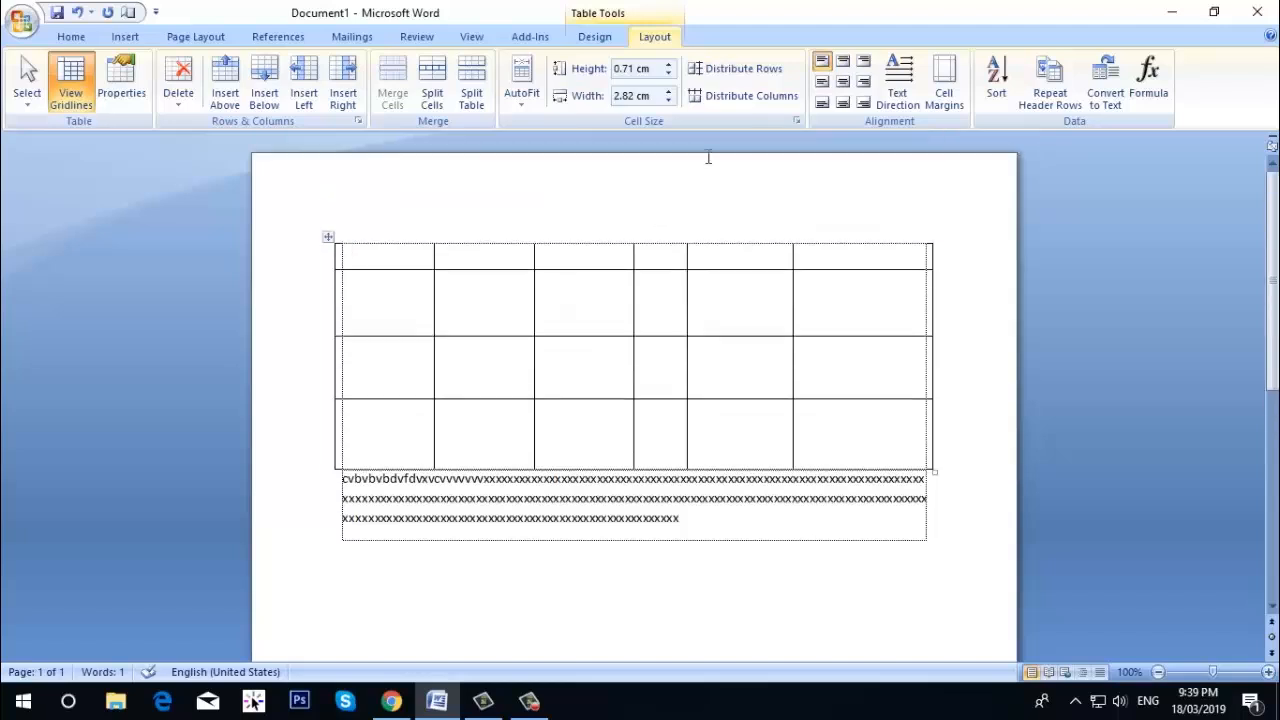
{"action": "left_click", "coordinate": [721, 68]}
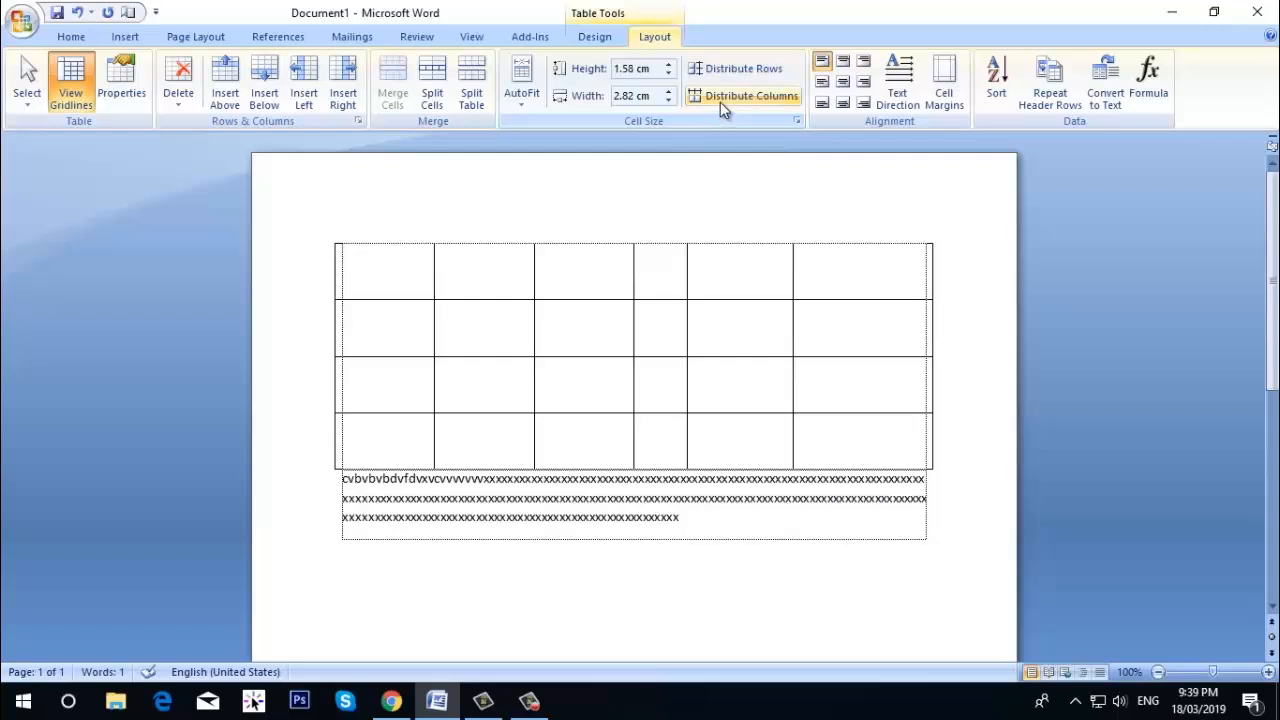
{"action": "left_click", "coordinate": [720, 102]}
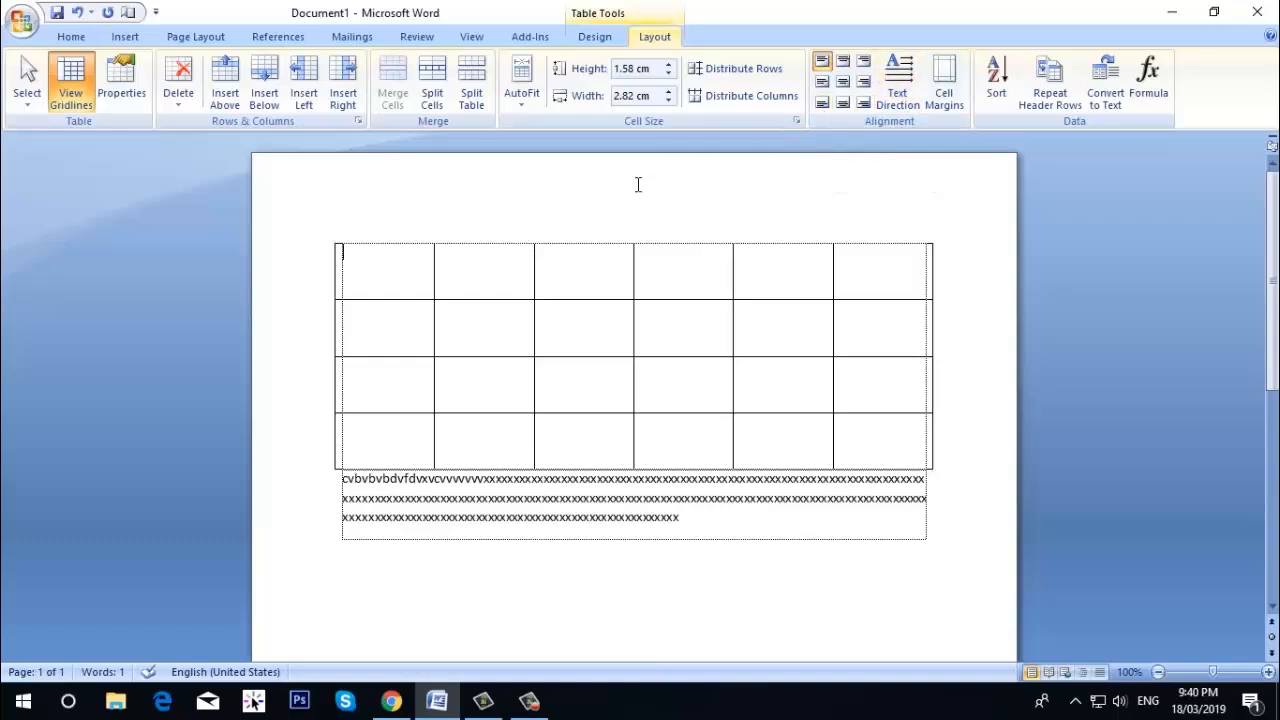
- Enter the sample text "sfdsfdfdfdfgfgsdfdf" in the first cell, cycling its text direction through both vertical orientations back to horizontal
{"action": "type", "text": "sfdsfdfdf"}
{"action": "left_click", "coordinate": [899, 88]}
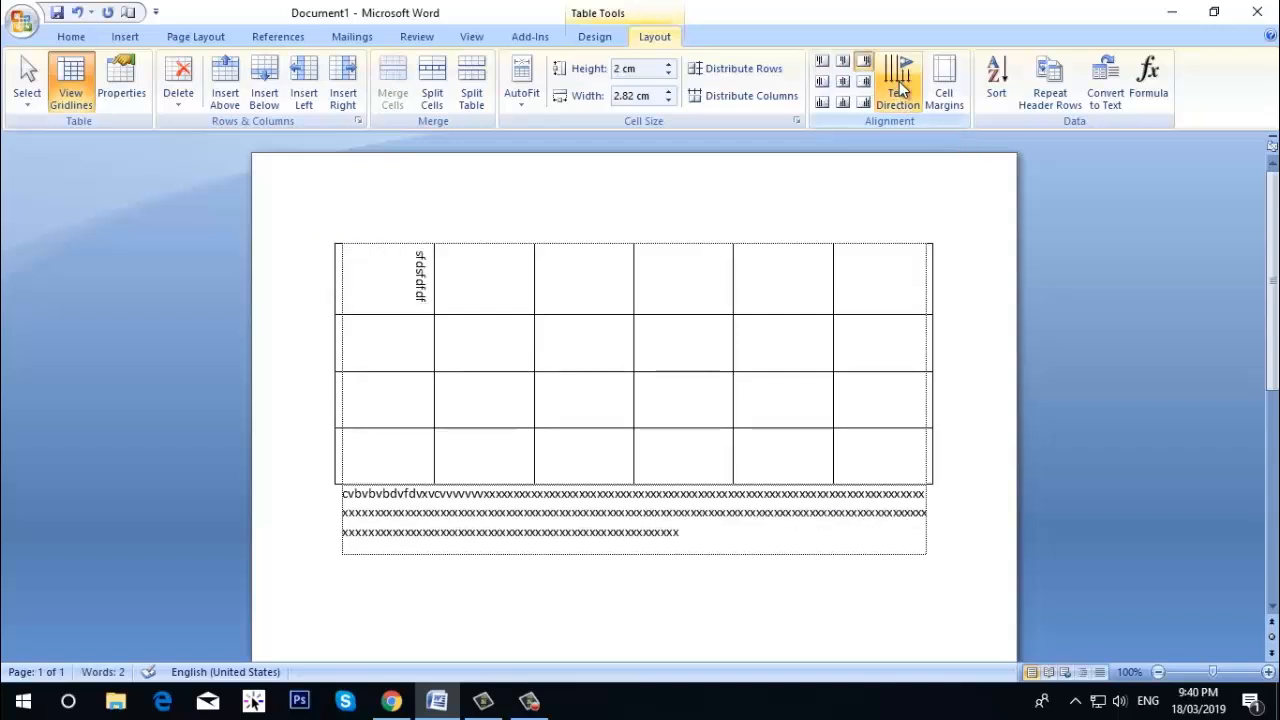
{"action": "type", "text": "dfgfg"}
{"action": "left_click", "coordinate": [899, 88]}
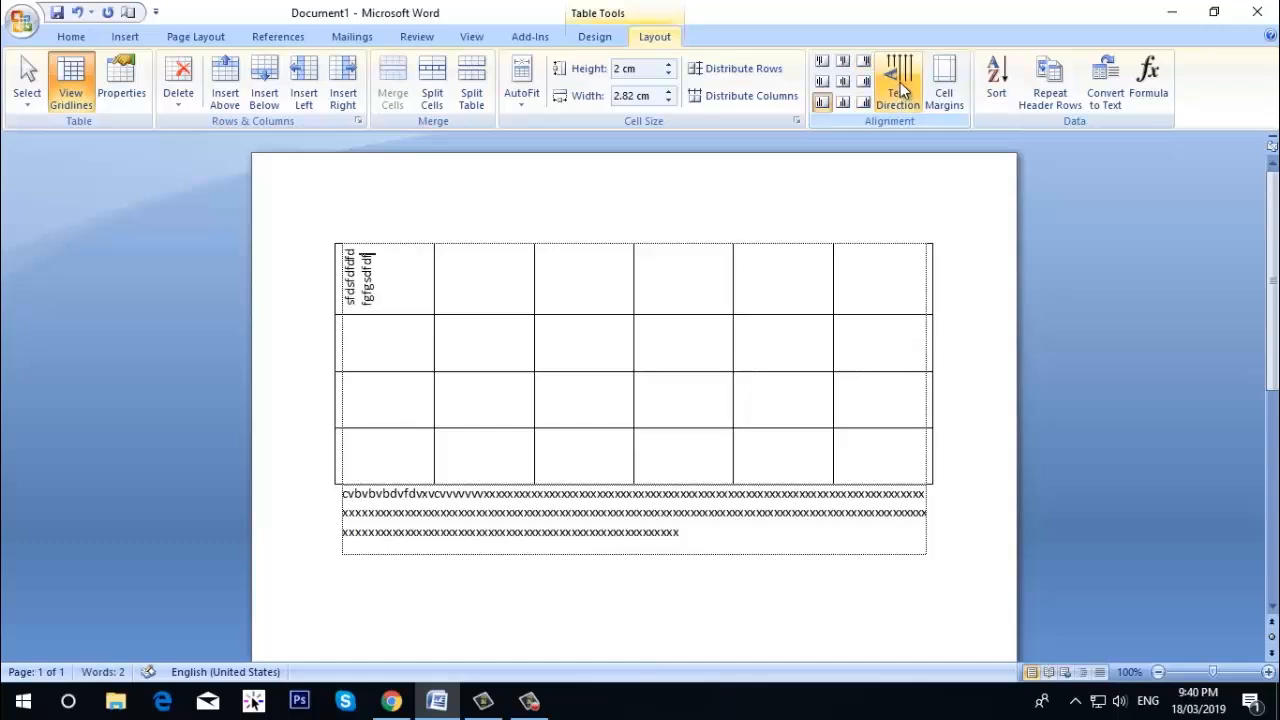
{"action": "left_click", "coordinate": [898, 90]}
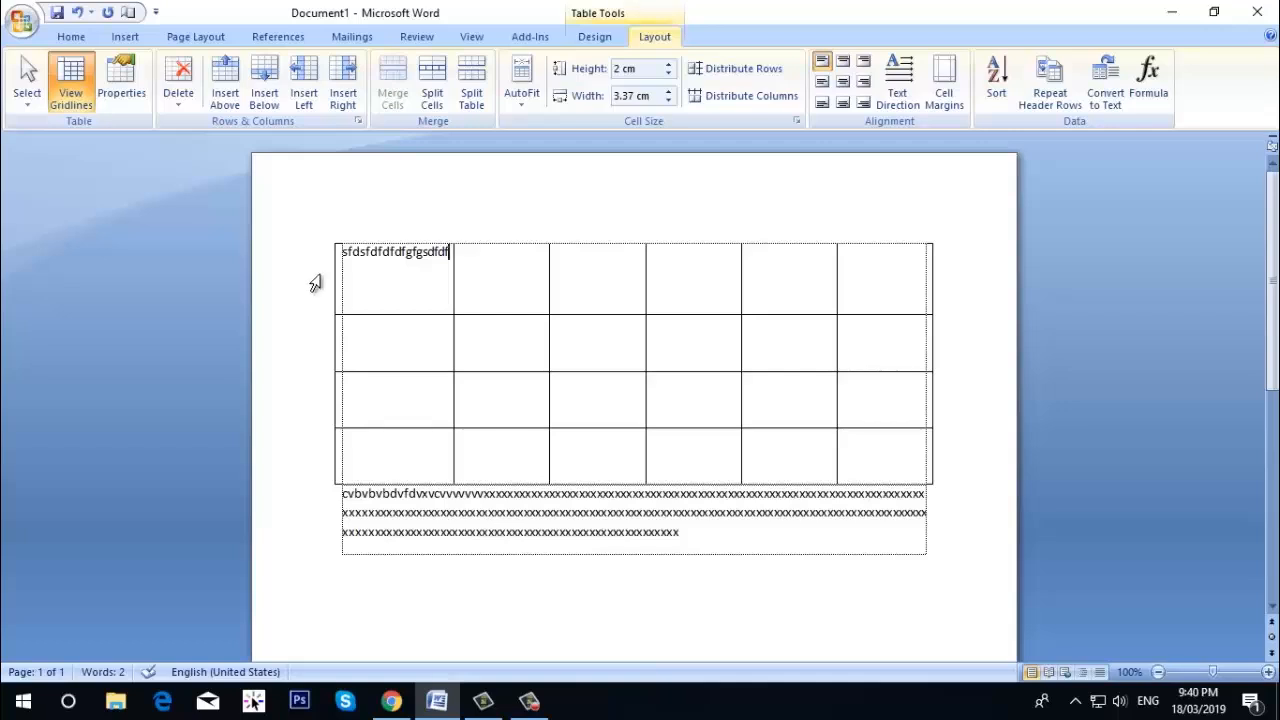
- Set the table's default left cell margin to 0 cm
{"action": "left_click", "coordinate": [948, 88]}
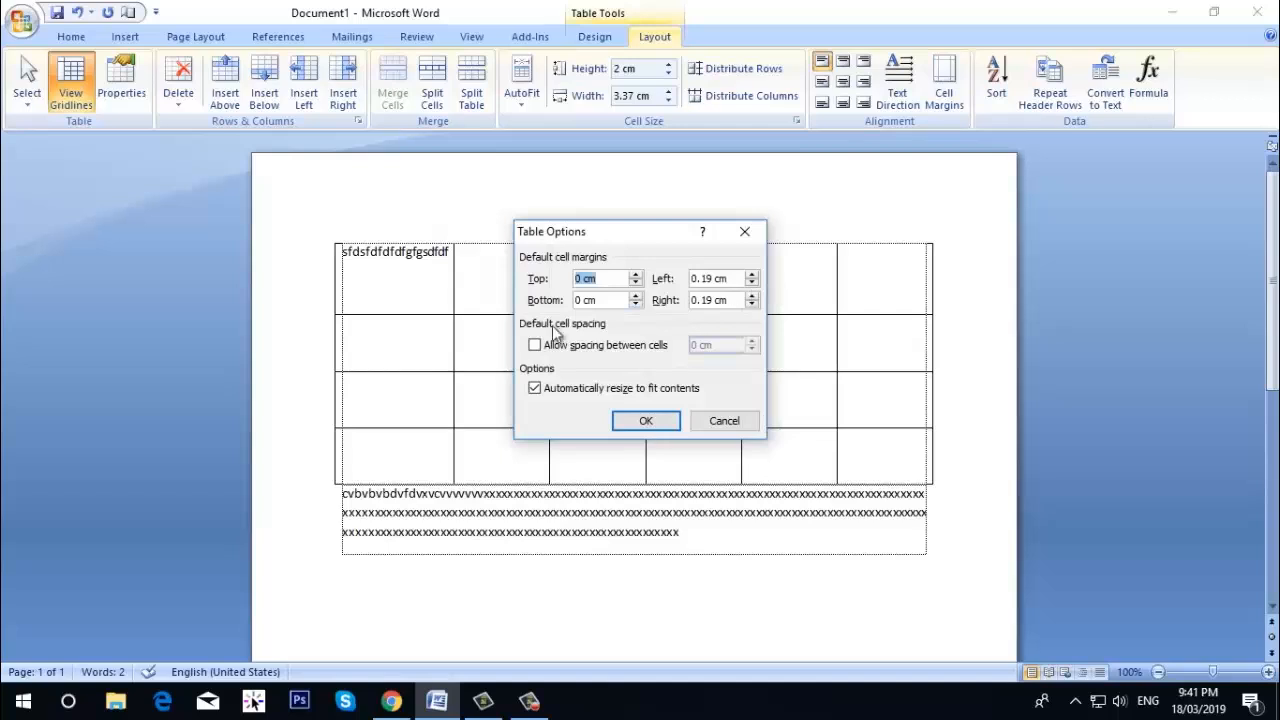
{"action": "left_click", "coordinate": [613, 285]}
{"action": "left_click", "coordinate": [752, 284]}
{"action": "left_click", "coordinate": [752, 283]}
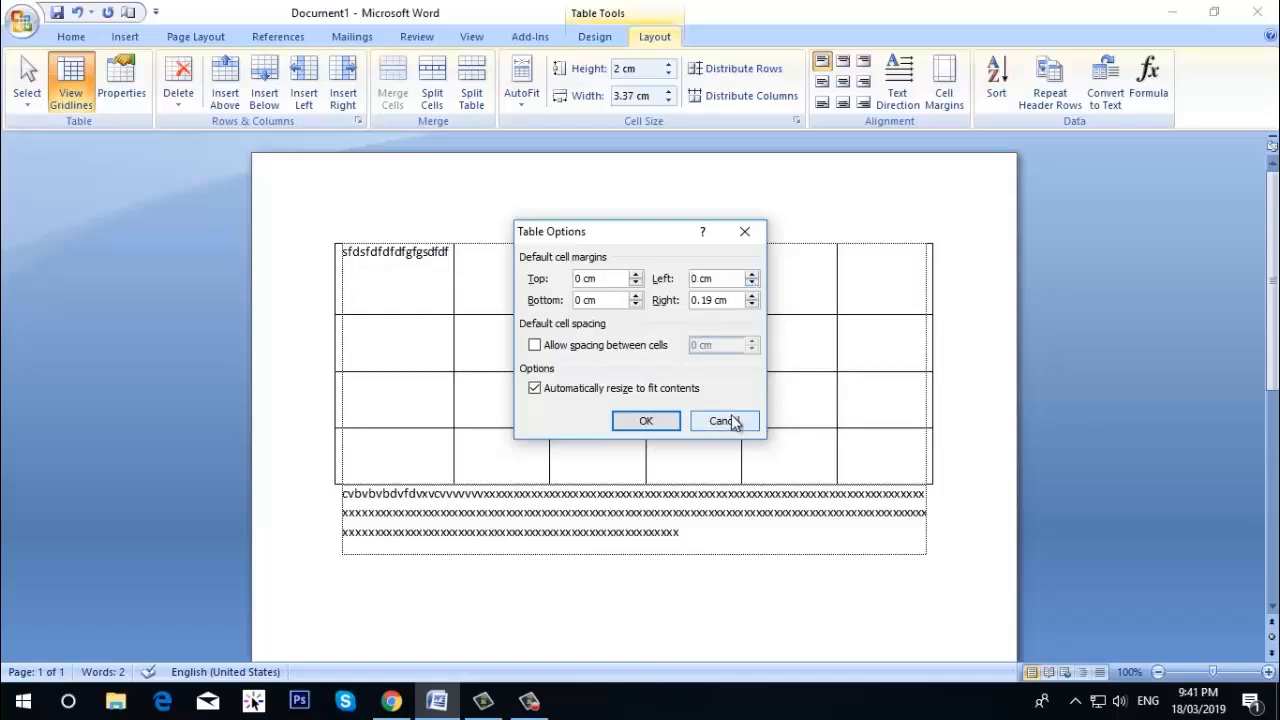
{"action": "left_click", "coordinate": [646, 421]}
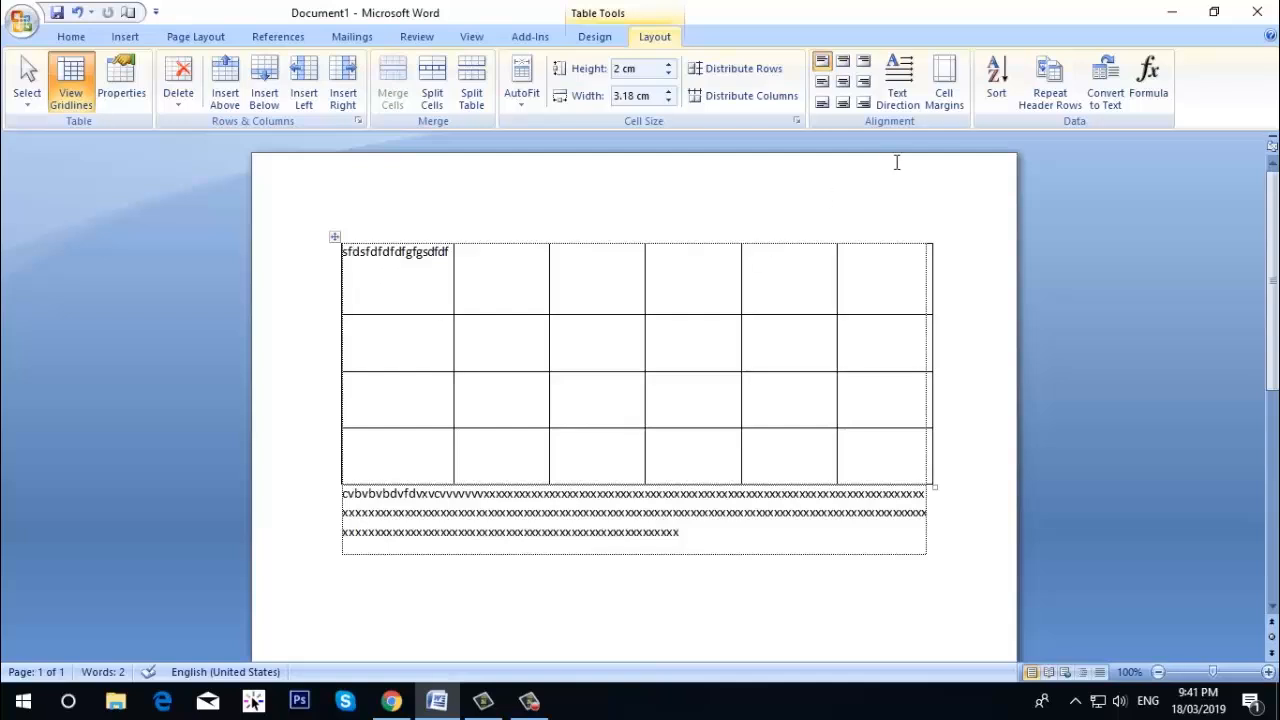
{"action": "left_click", "coordinate": [953, 98]}
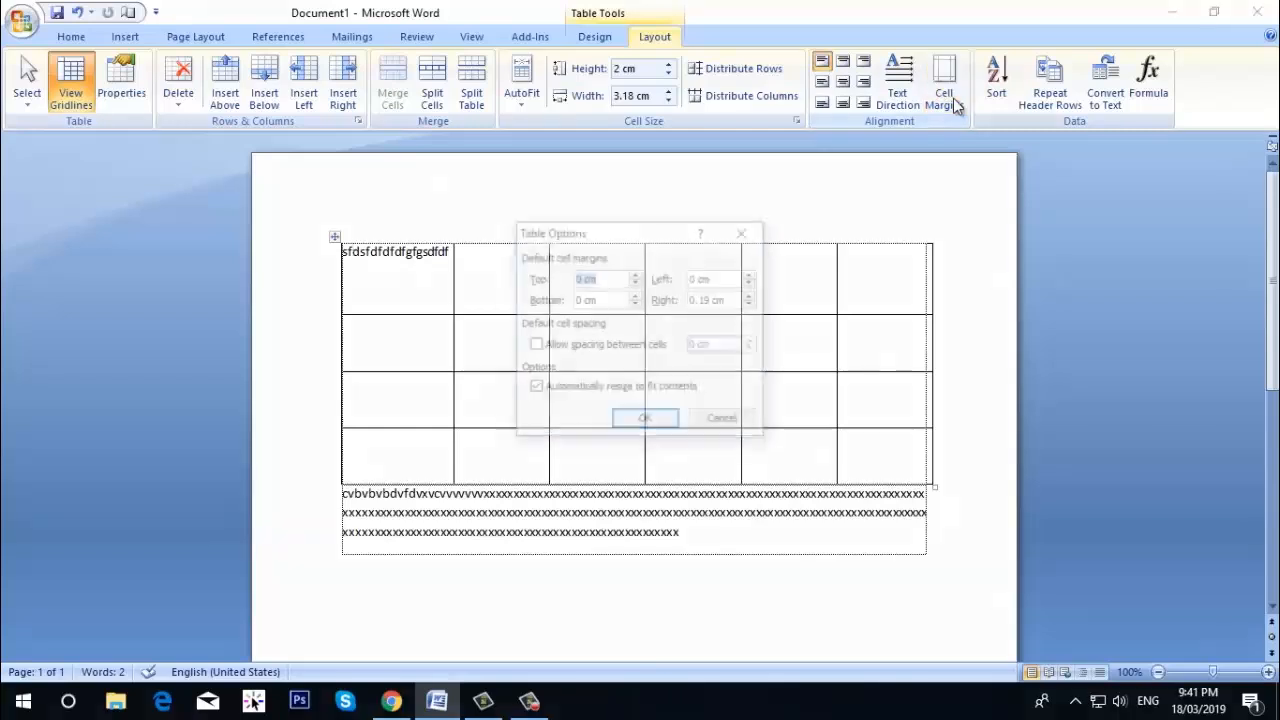
{"action": "left_click", "coordinate": [744, 231]}
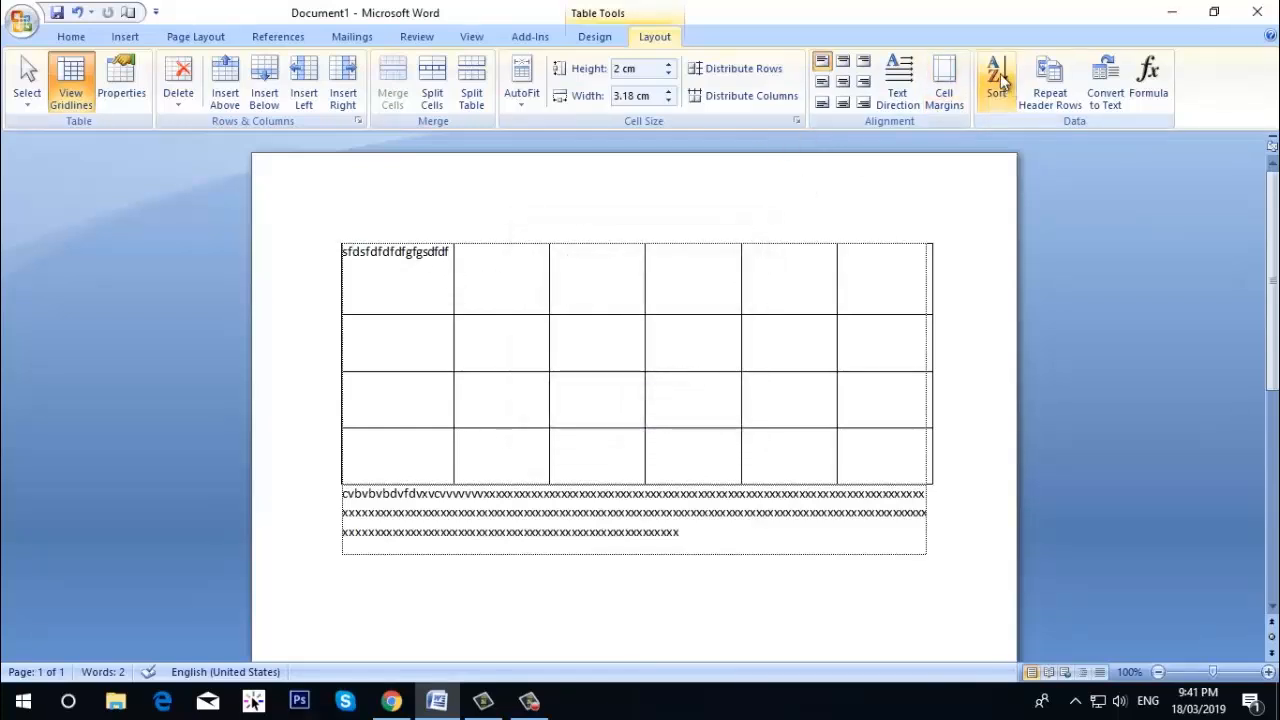
- Replace the first cell's text with 1 and fill the first-column cells below it with 5, 3 and 7
{"action": "left_click_drag", "start_coordinate": [448, 256], "coordinate": [347, 258]}
{"action": "key", "text": "BackSpace"}
{"action": "key", "text": "BackSpace"}
{"action": "type", "text": "1"}
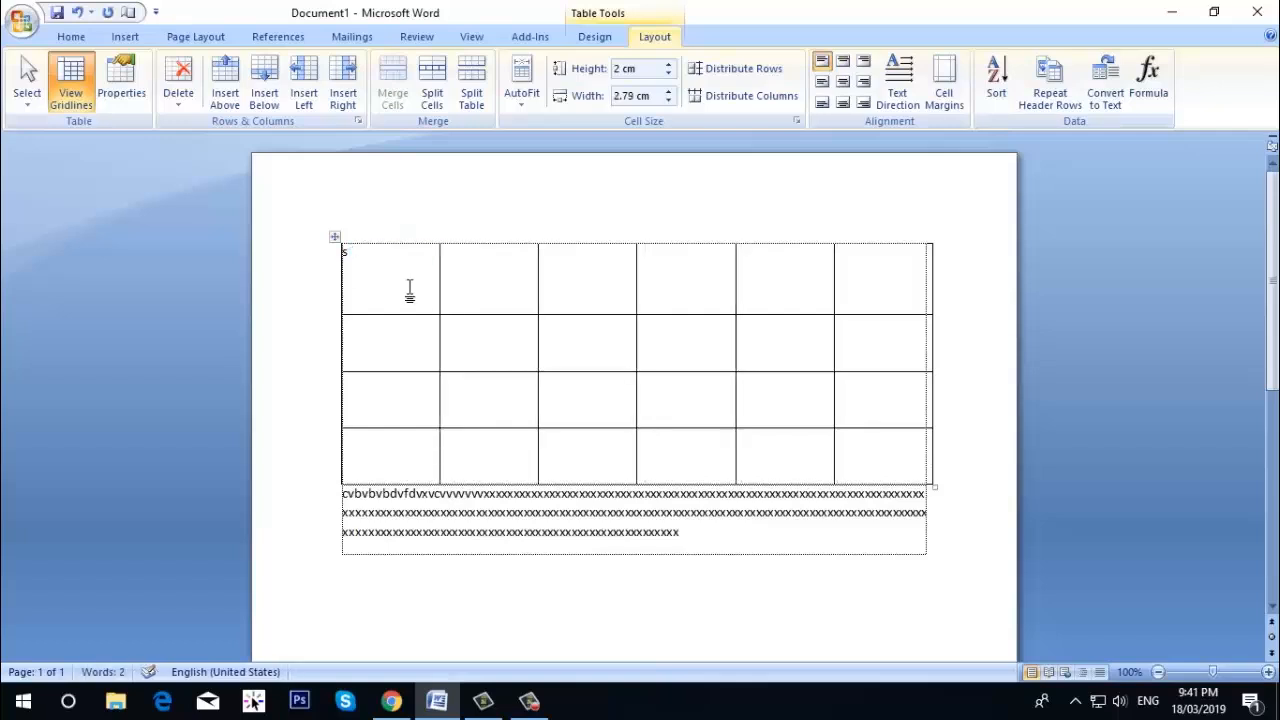
{"action": "left_click", "coordinate": [420, 341]}
{"action": "type", "text": "5"}
{"action": "left_click", "coordinate": [409, 397]}
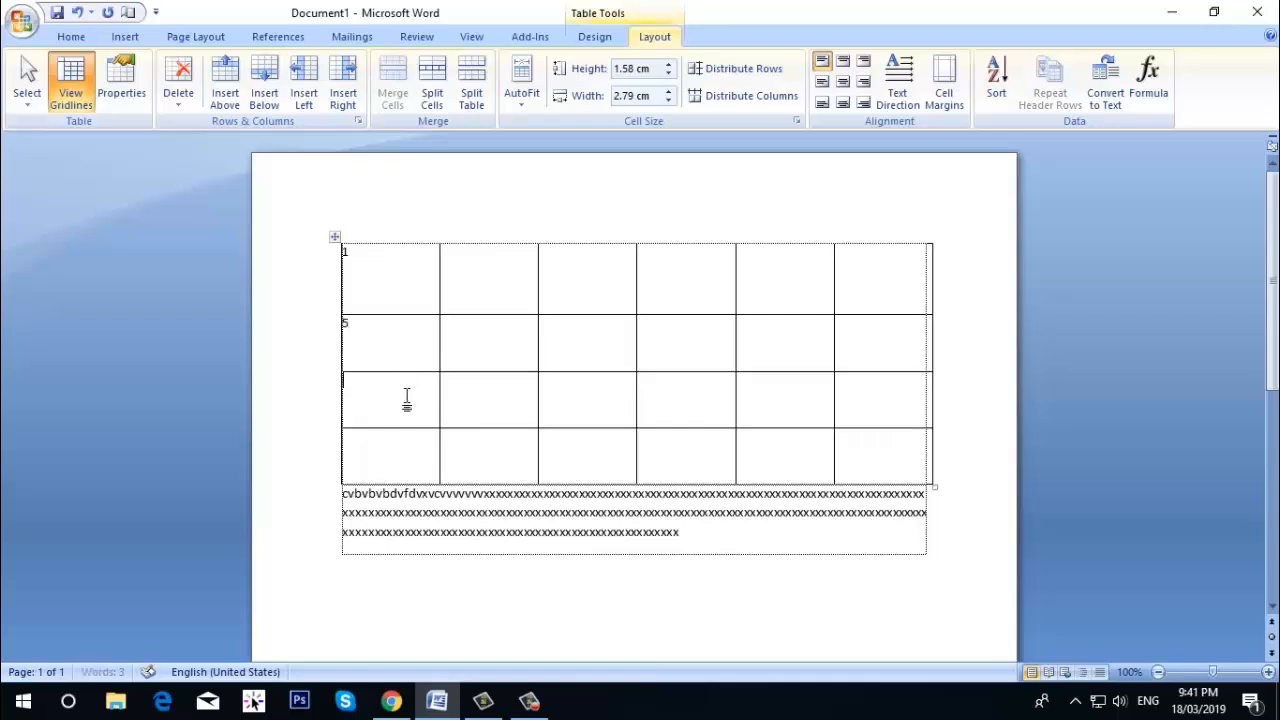
{"action": "type", "text": "3"}
{"action": "left_click", "coordinate": [391, 444]}
{"action": "type", "text": "7"}
- Sort the table by Column 1 as numbers in ascending order, with no header row
{"action": "left_click_drag", "start_coordinate": [383, 254], "coordinate": [389, 441]}
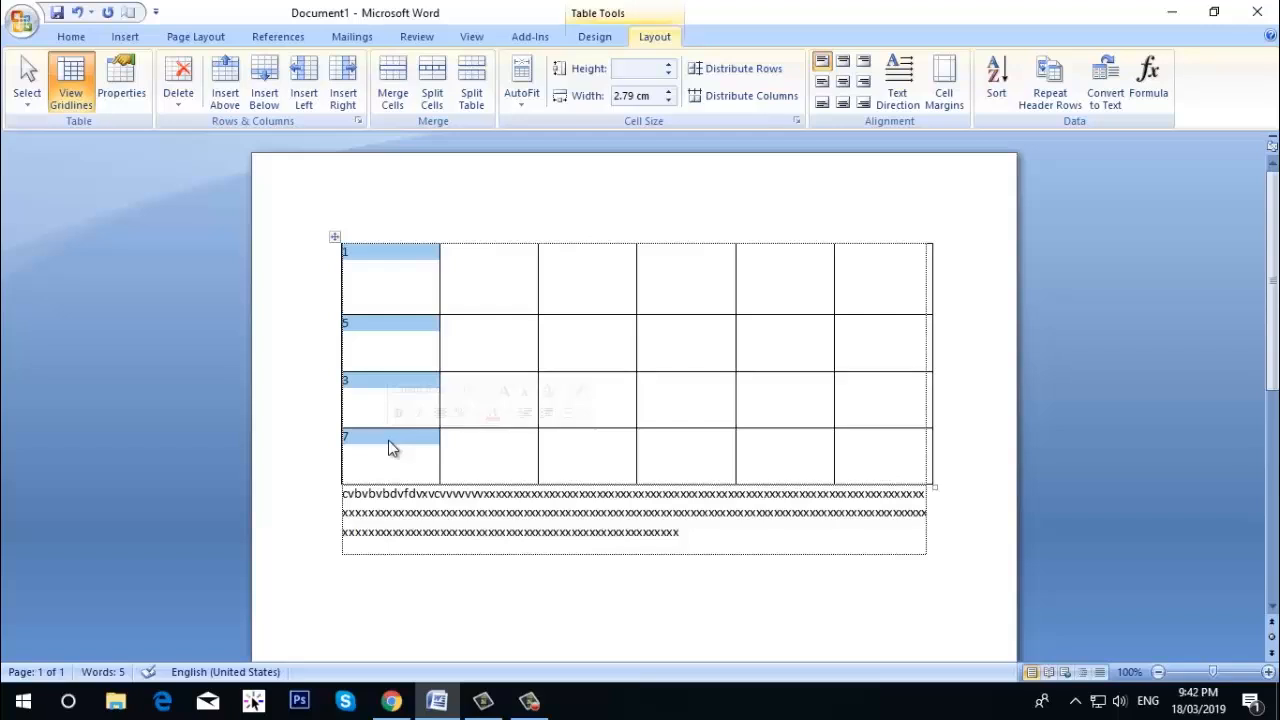
{"action": "left_click", "coordinate": [400, 277]}
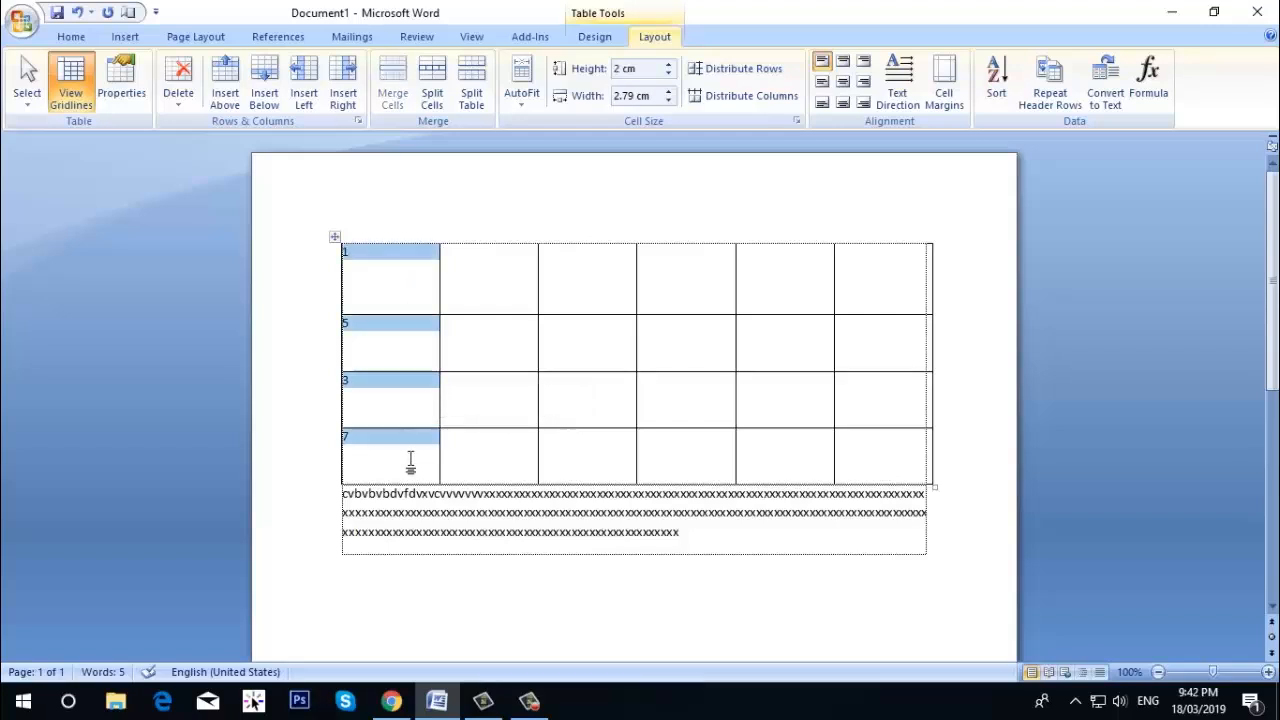
{"action": "left_click", "coordinate": [996, 92]}
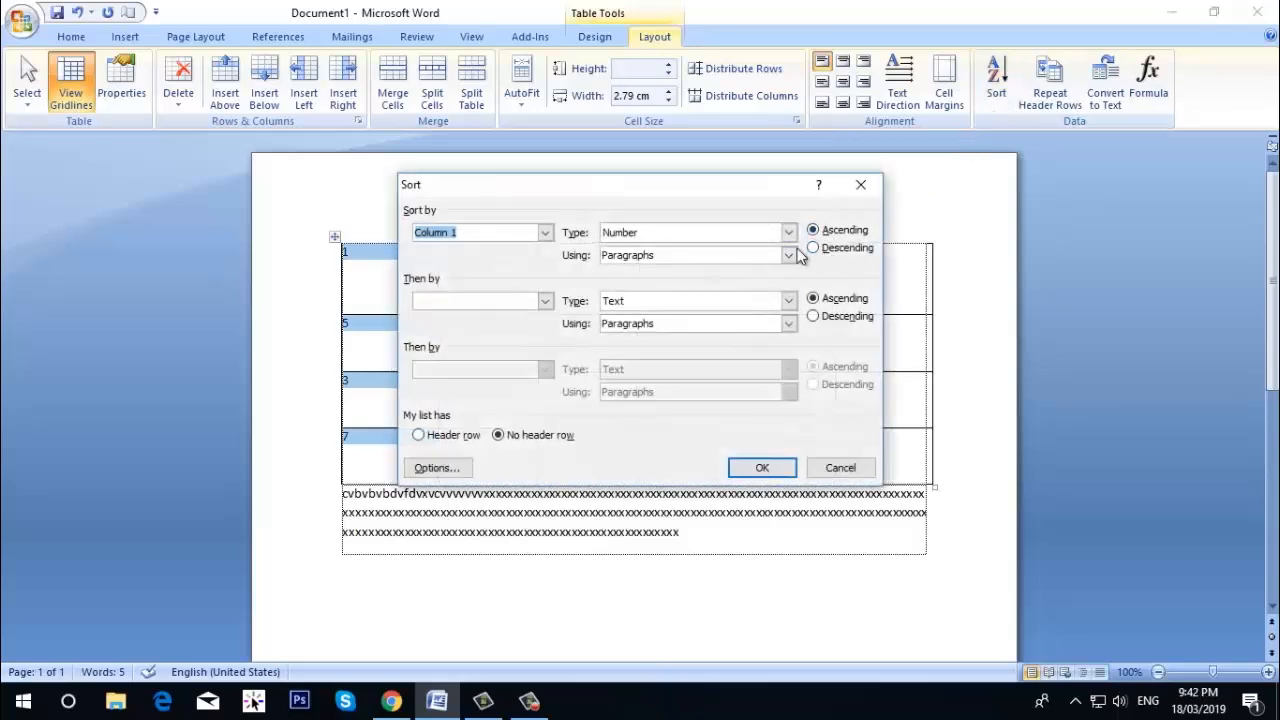
{"action": "left_click_drag", "start_coordinate": [771, 179], "coordinate": [1005, 78]}
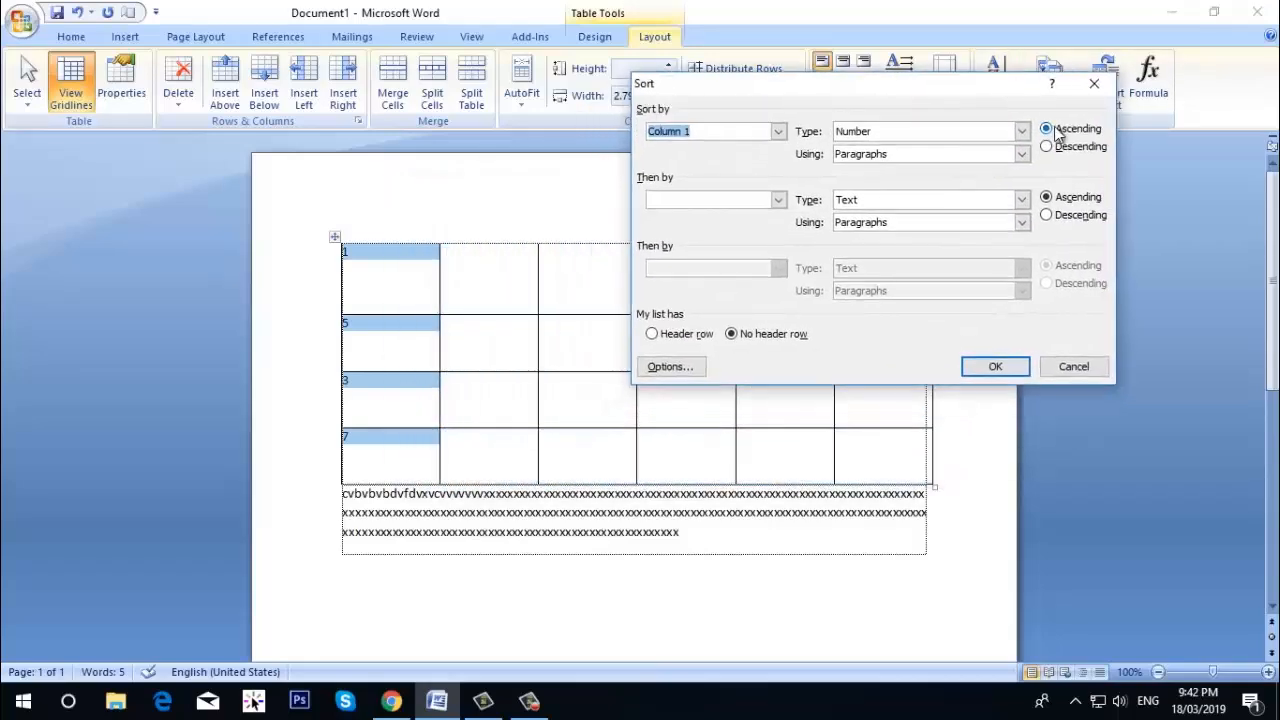
{"action": "left_click", "coordinate": [976, 368]}
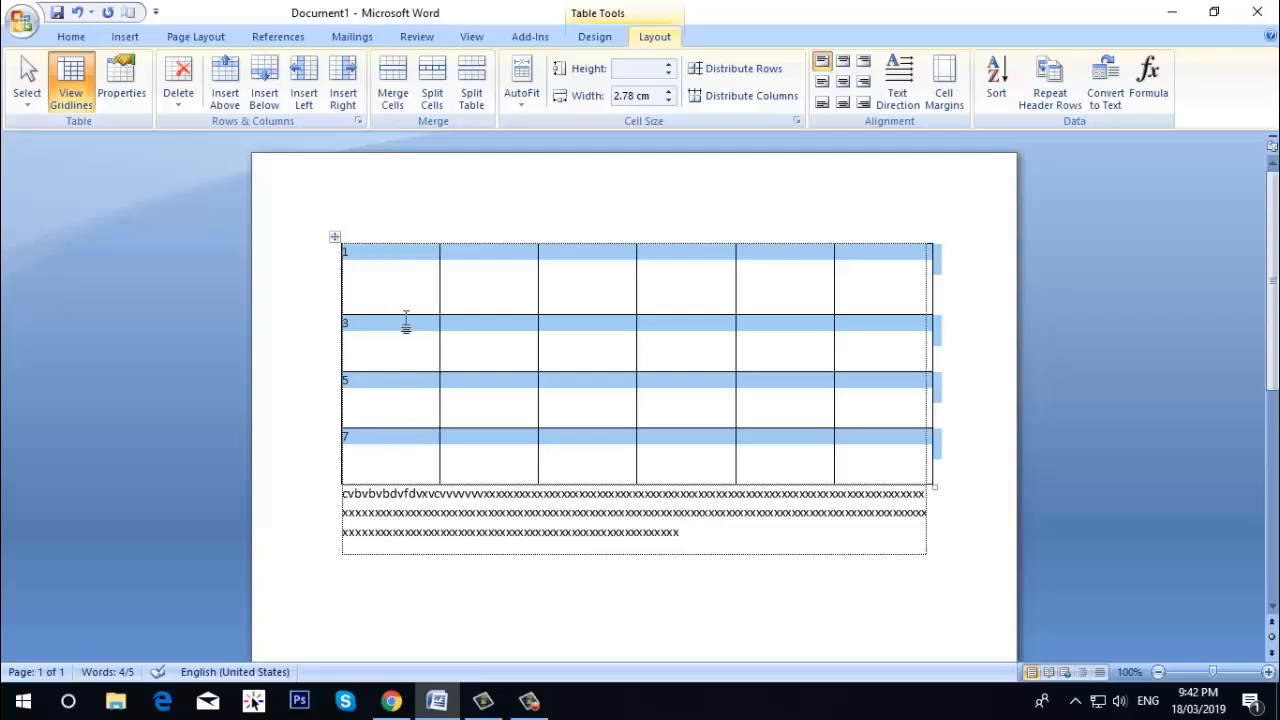
- Sort the table by Column 1 as numbers in descending order, with no header row
{"action": "left_click", "coordinate": [996, 88]}
{"action": "left_click", "coordinate": [1046, 147]}
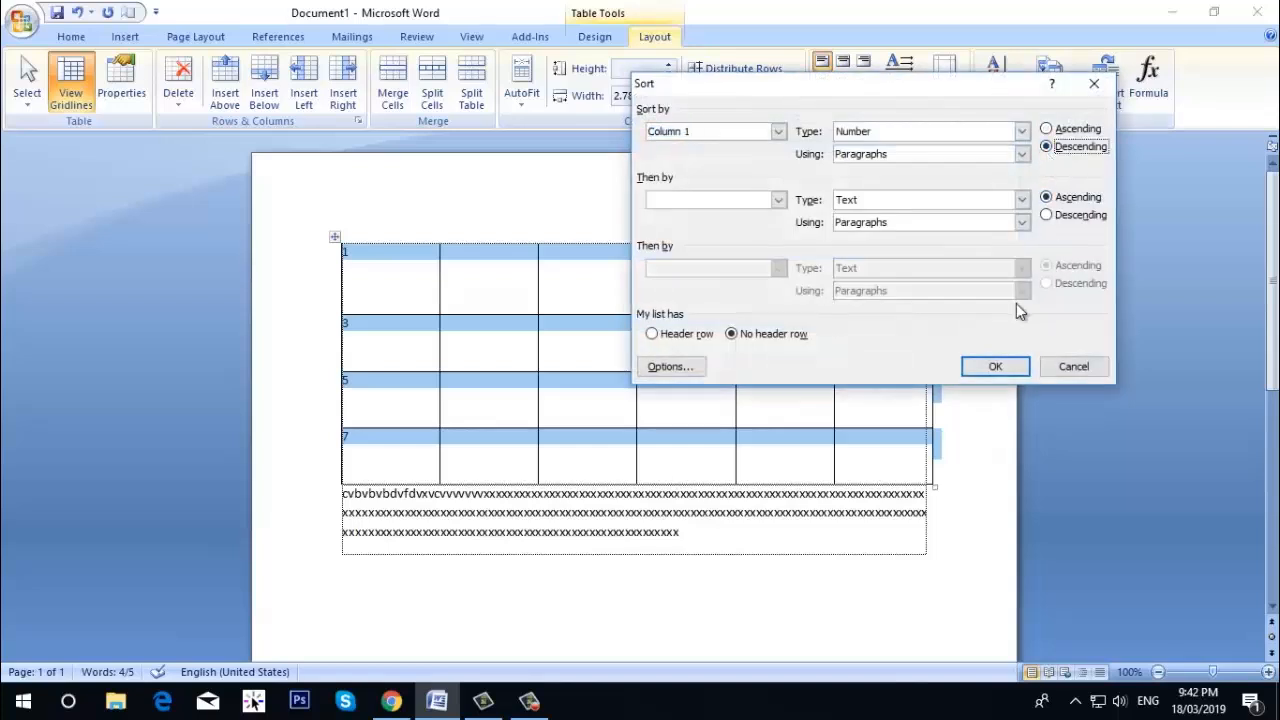
{"action": "left_click", "coordinate": [994, 366]}
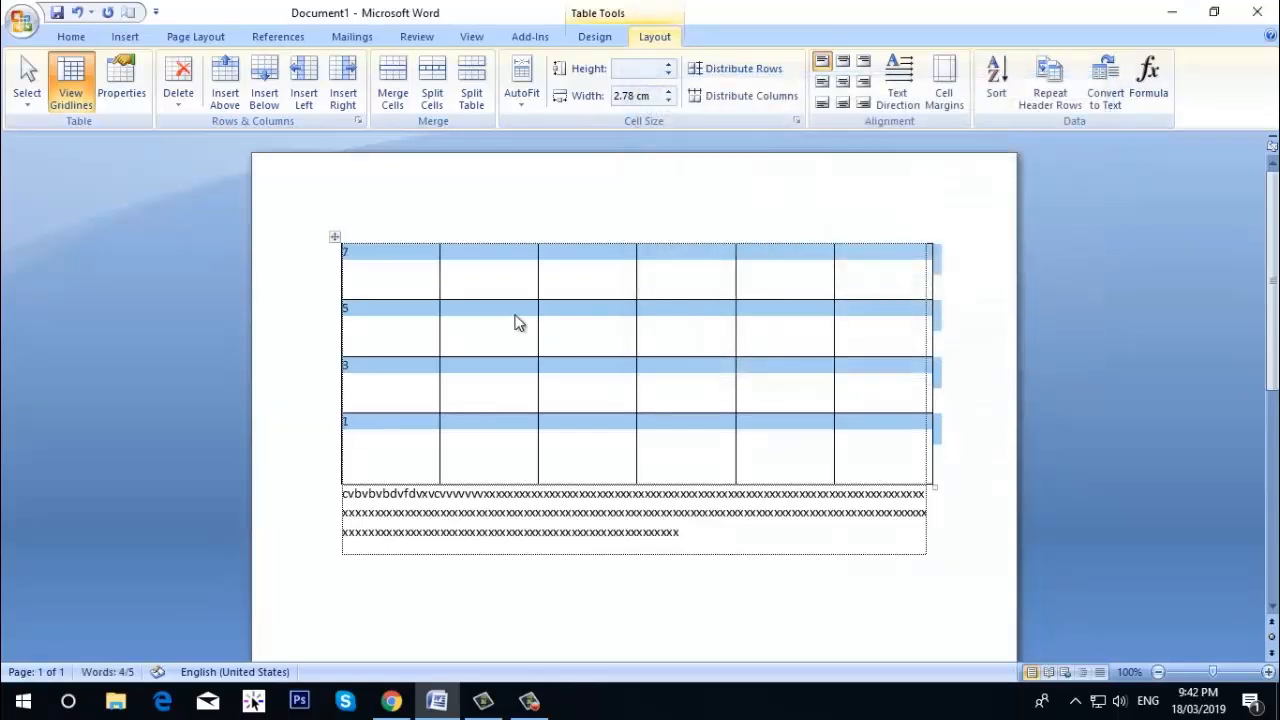
{"action": "left_click", "coordinate": [374, 430]}
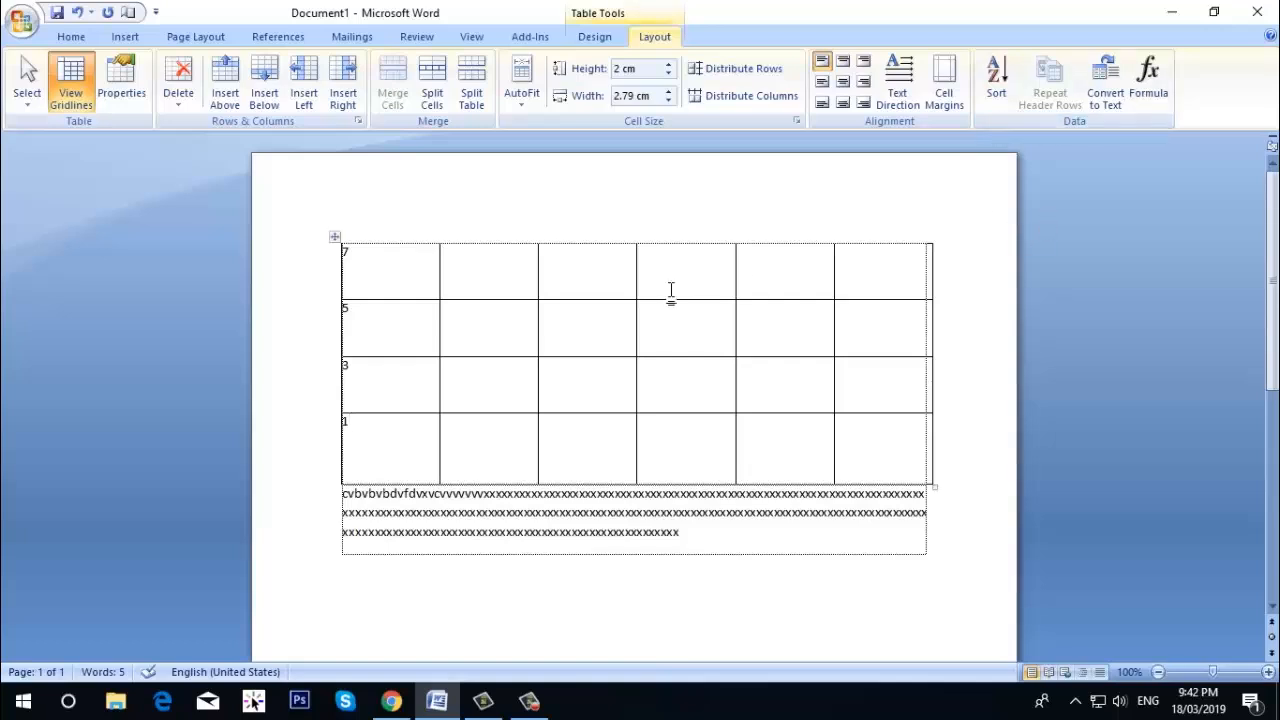
- Convert the table to text separated by commas, and undo the conversion
{"action": "left_click", "coordinate": [609, 275]}
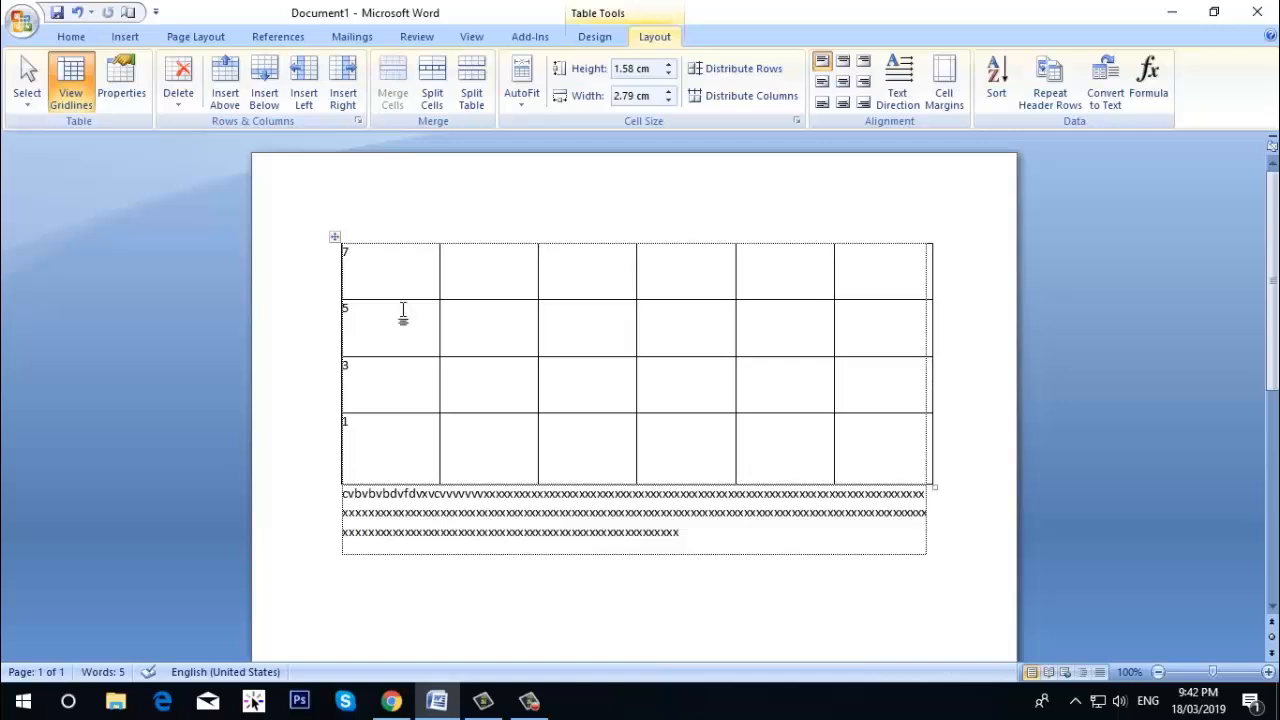
{"action": "left_click", "coordinate": [1103, 95]}
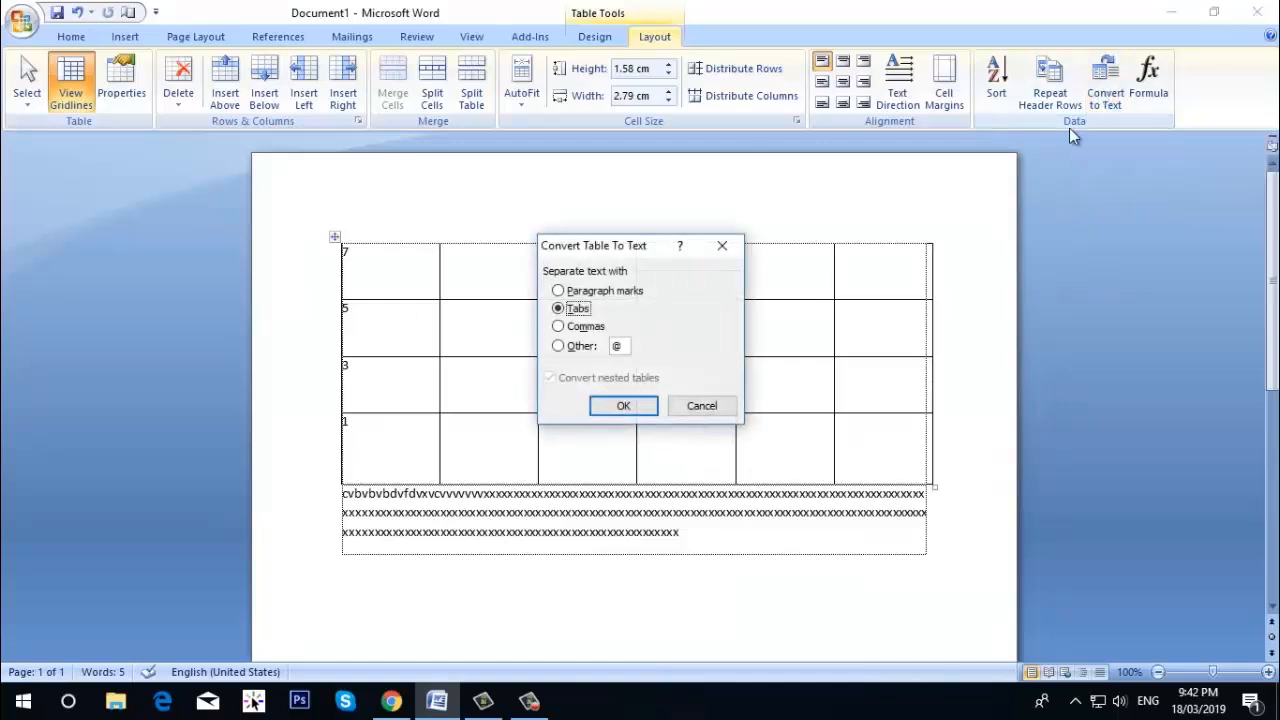
{"action": "left_click", "coordinate": [560, 329]}
{"action": "left_click", "coordinate": [600, 408]}
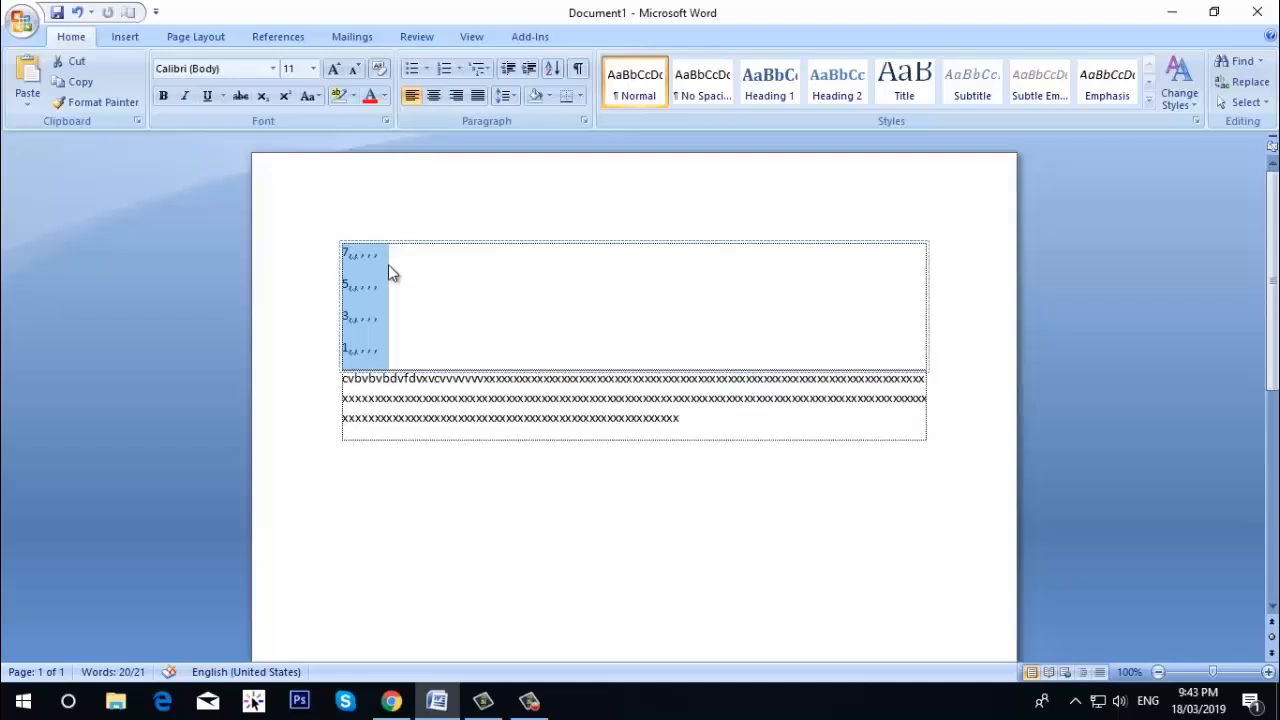
{"action": "key", "text": "ctrl+z"}
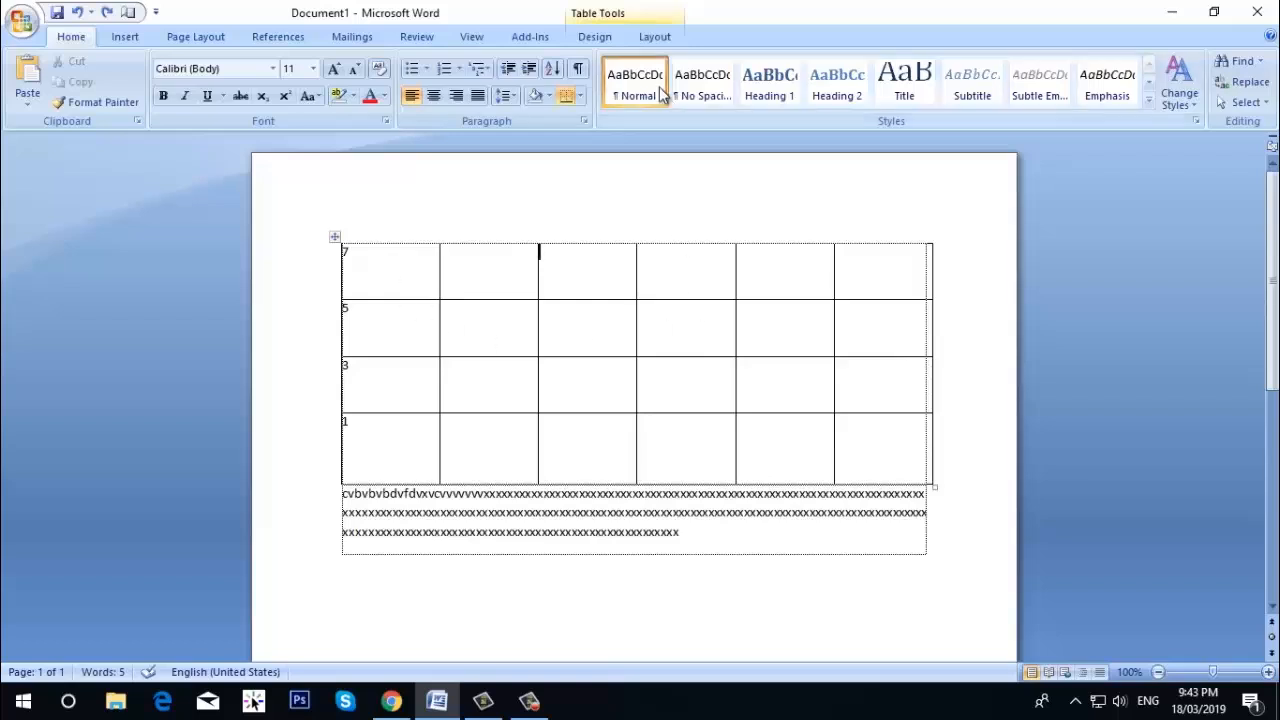
{"action": "left_click", "coordinate": [653, 38]}
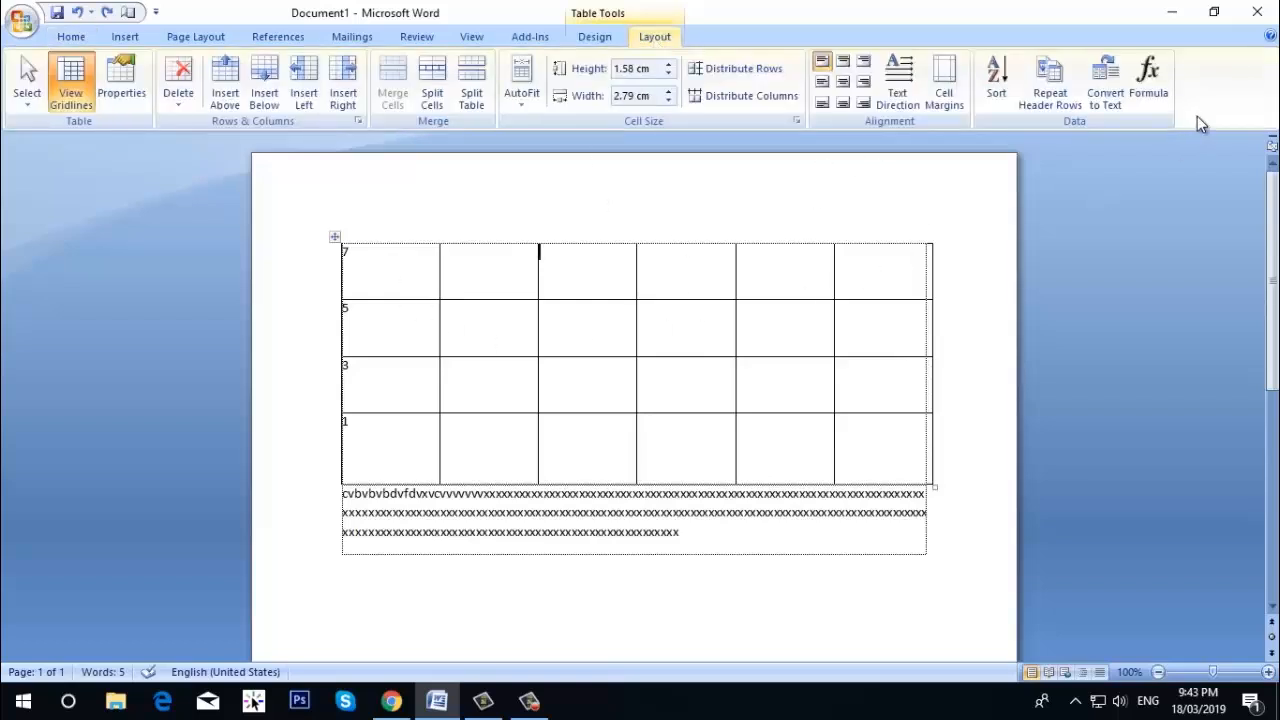